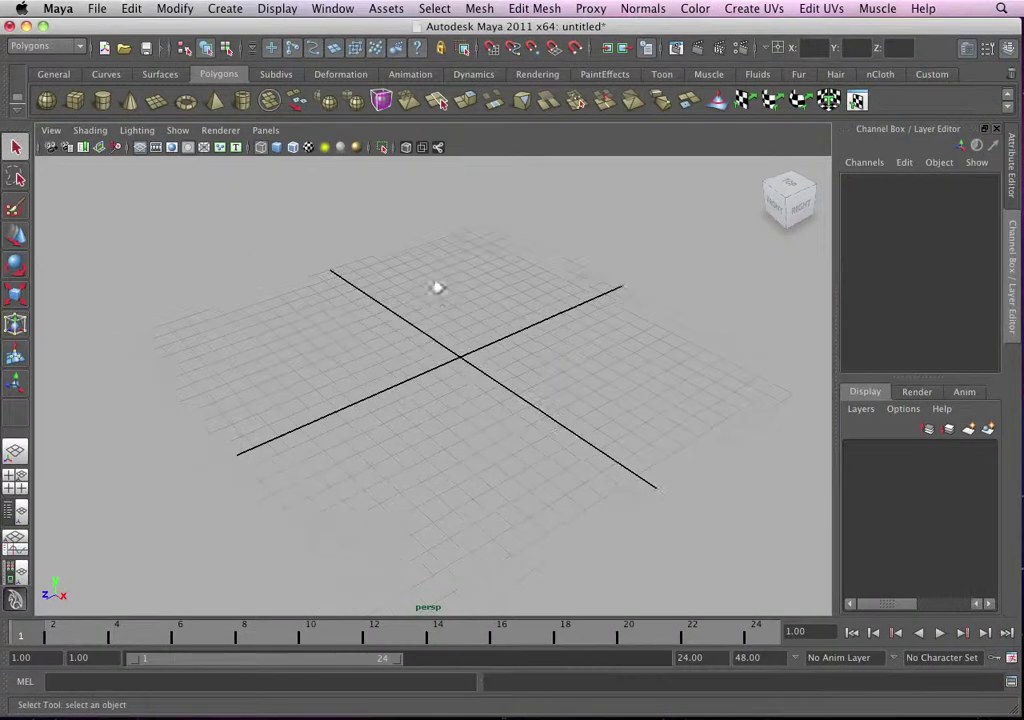
Step: Start a new project and name it Tascam_Player
click(95, 9)
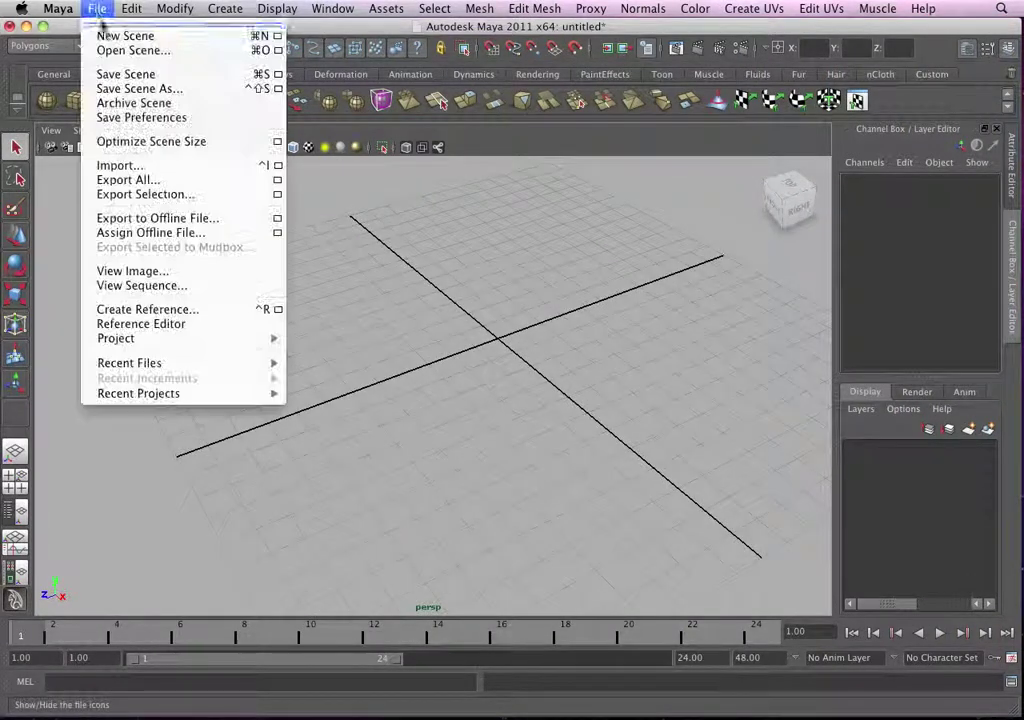
mouse_move(165, 345)
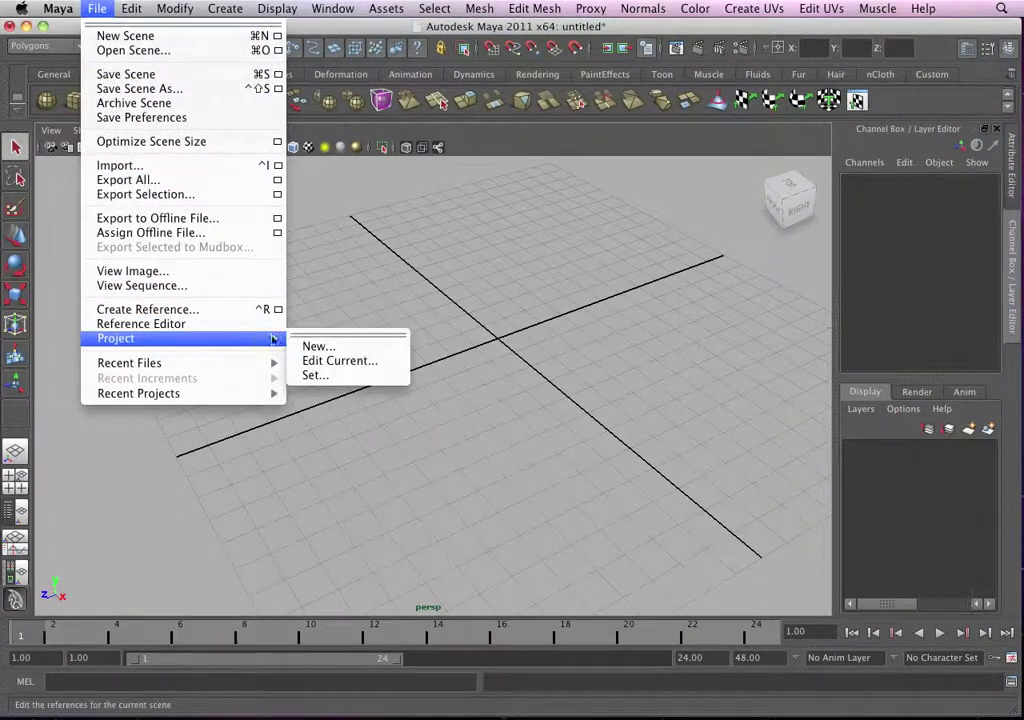
click(340, 350)
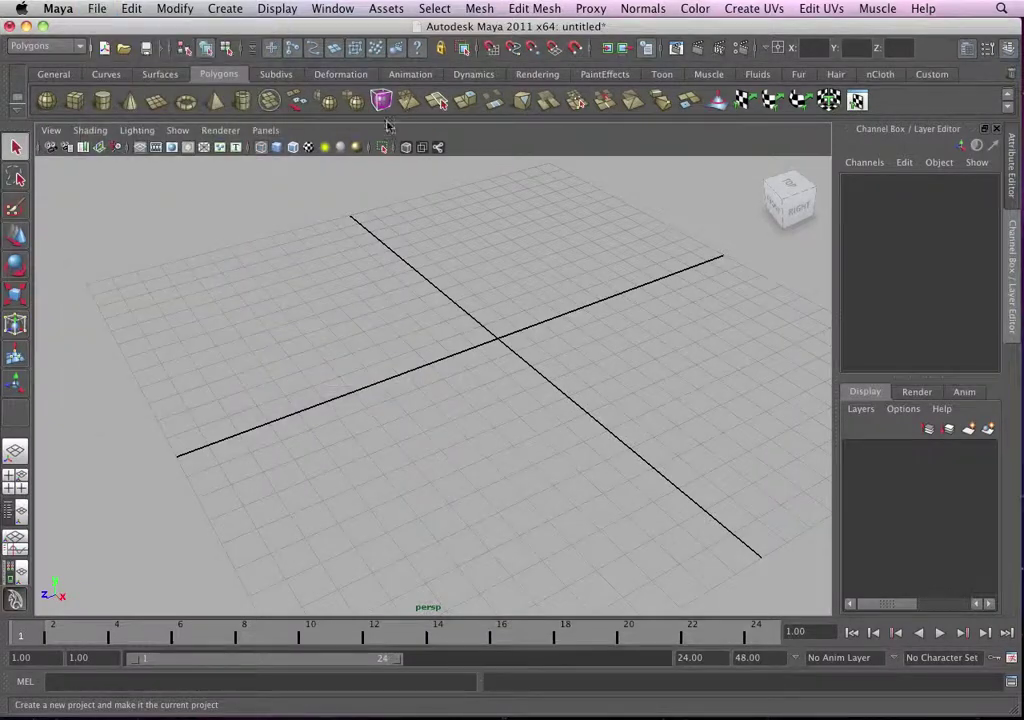
drag(377, 147, 278, 161)
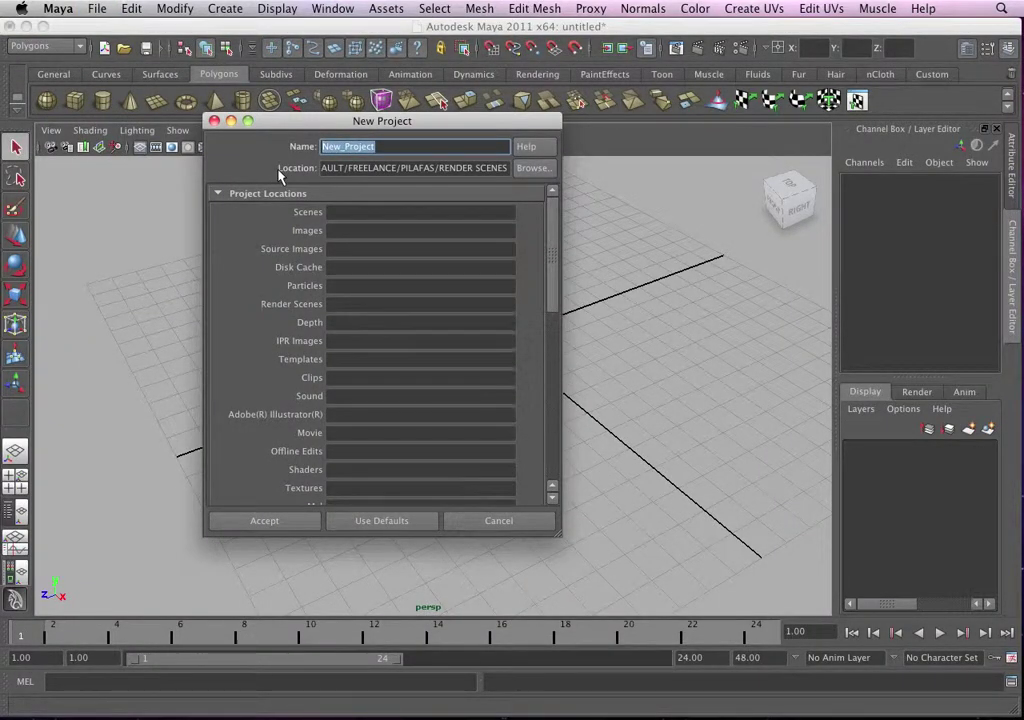
text(Tascam)
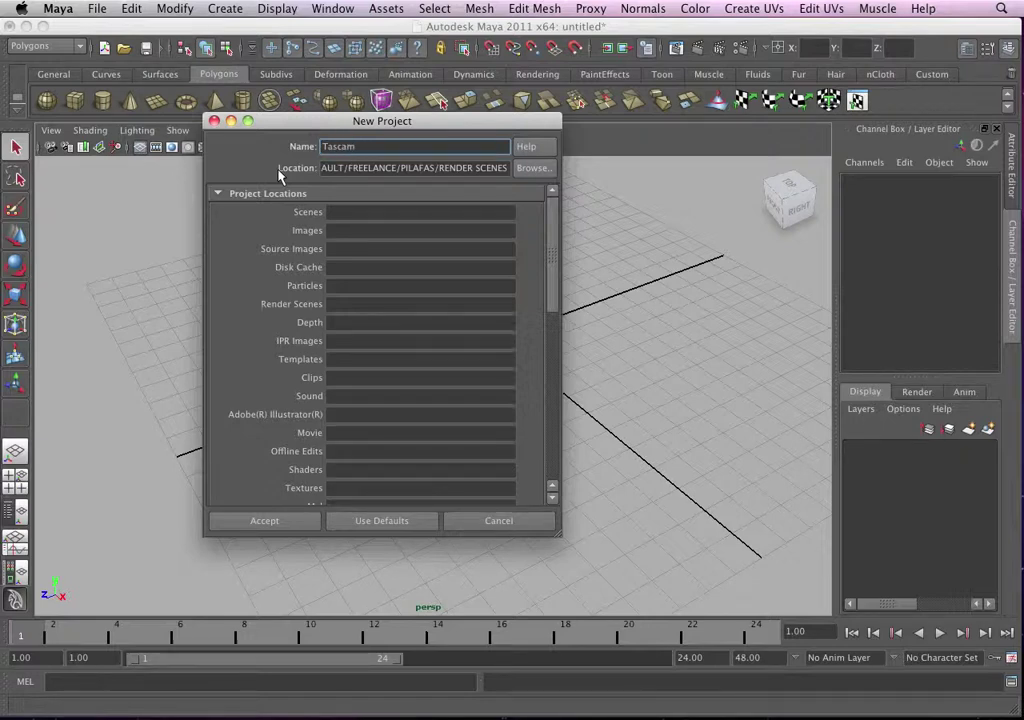
text(_Player)
Step: Set the new project's location to the Desktop folder
click(533, 168)
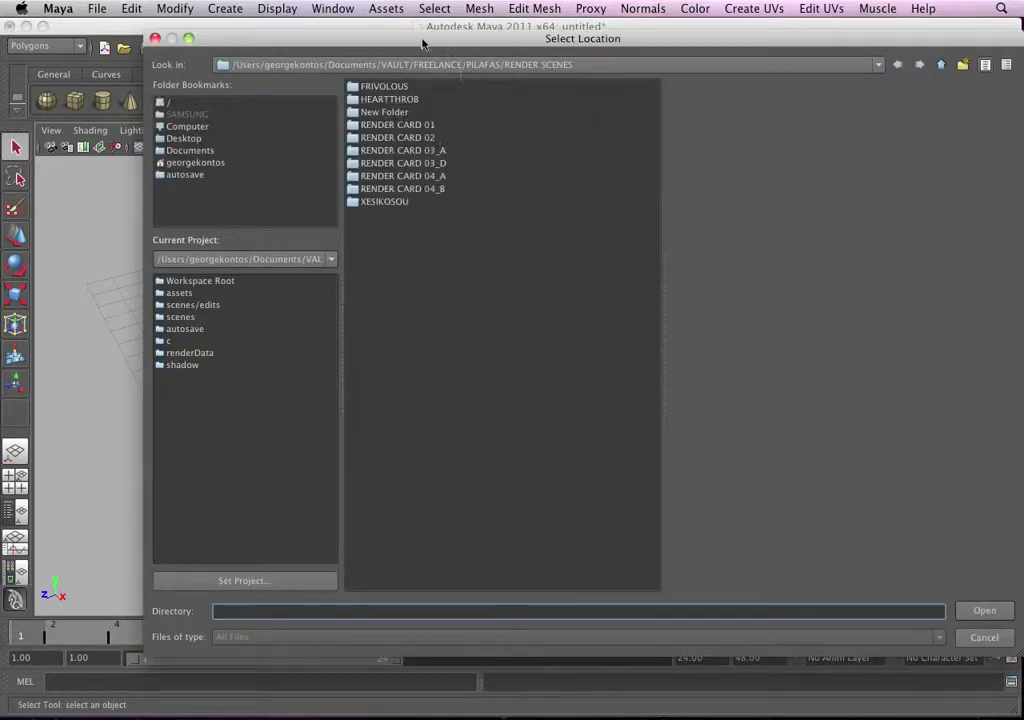
click(183, 138)
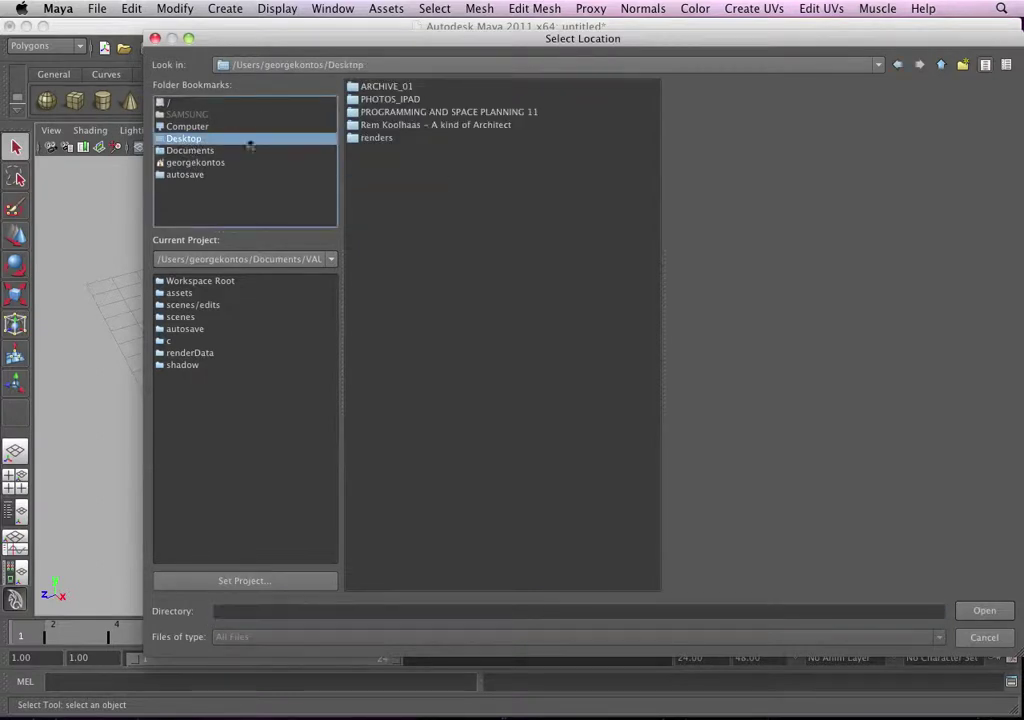
drag(222, 38, 184, 31)
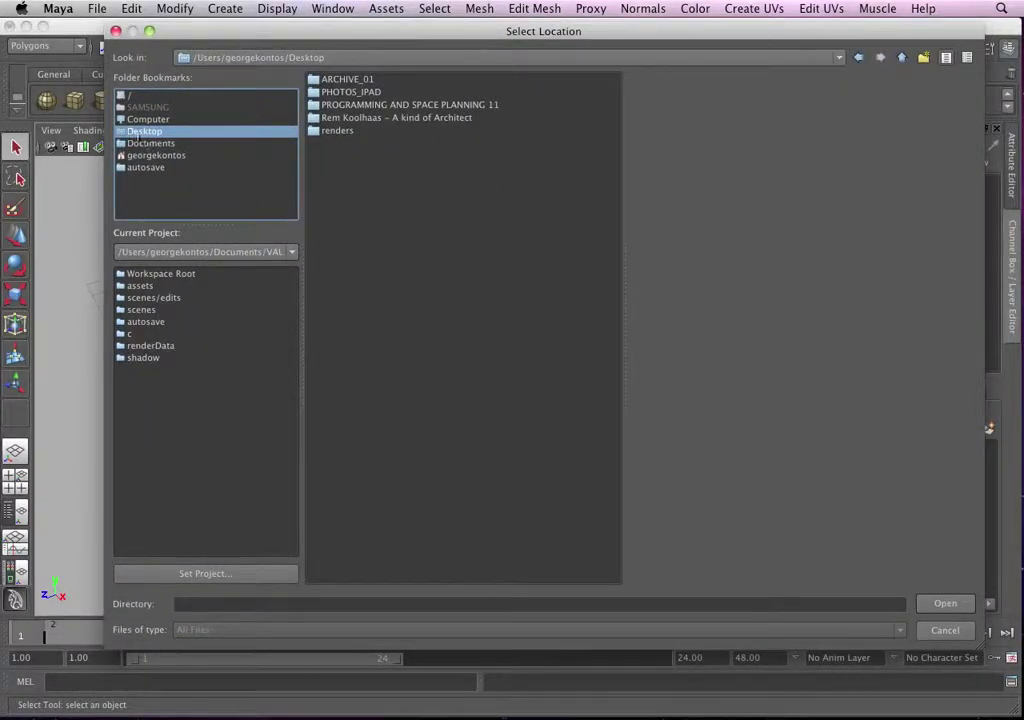
click(946, 606)
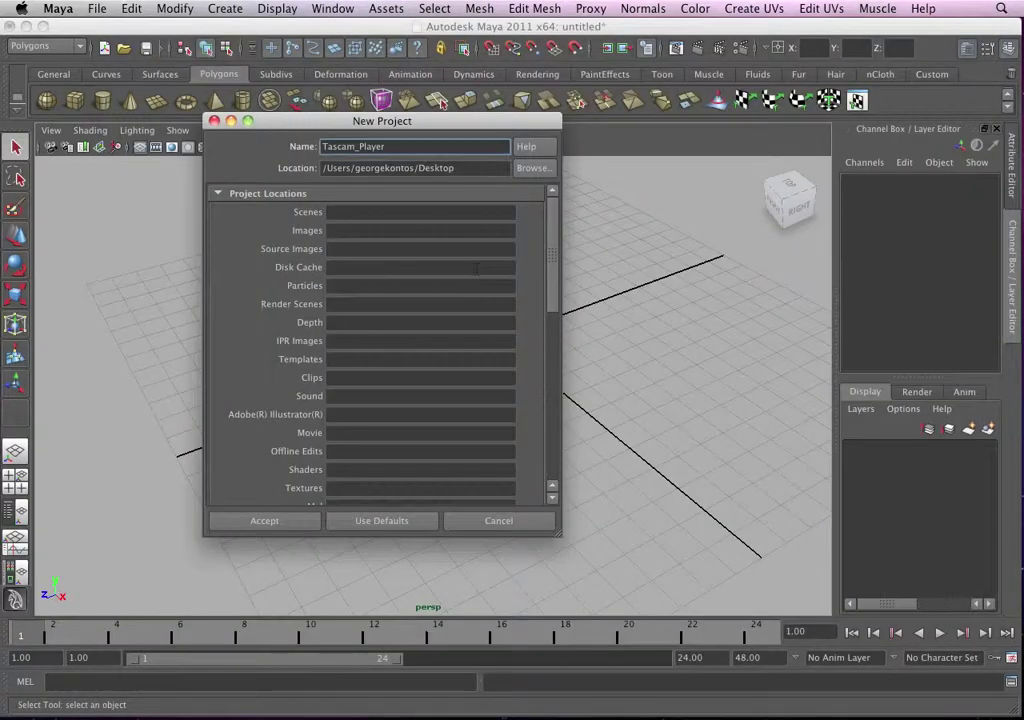
Step: Fill in the default folder names for all project locations and create the project
drag(340, 131, 326, 132)
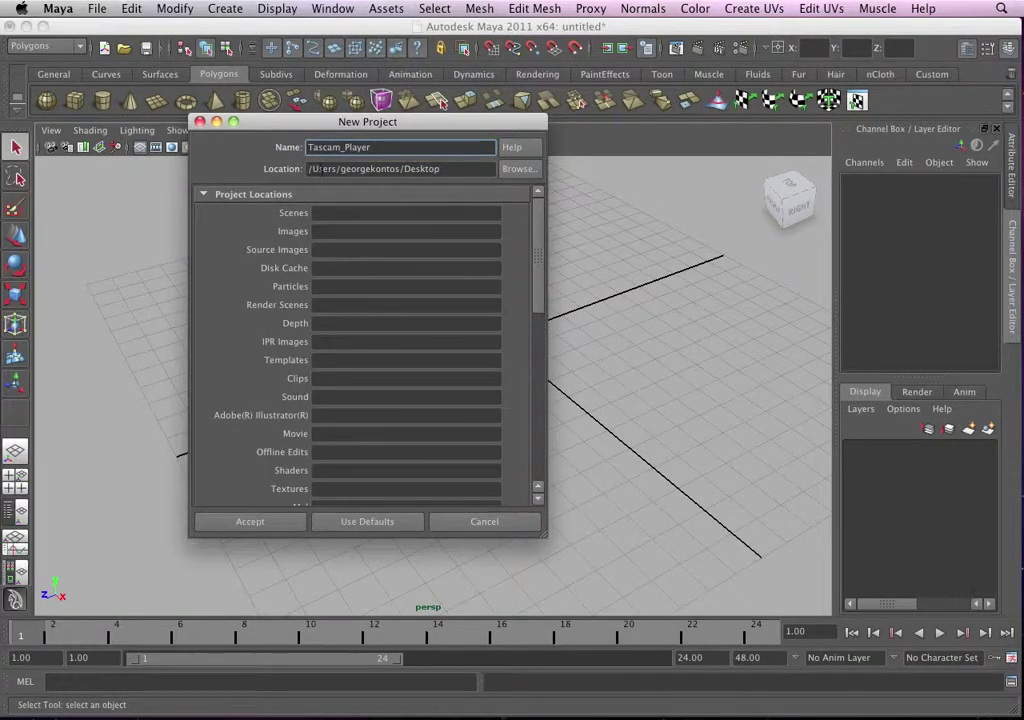
click(370, 521)
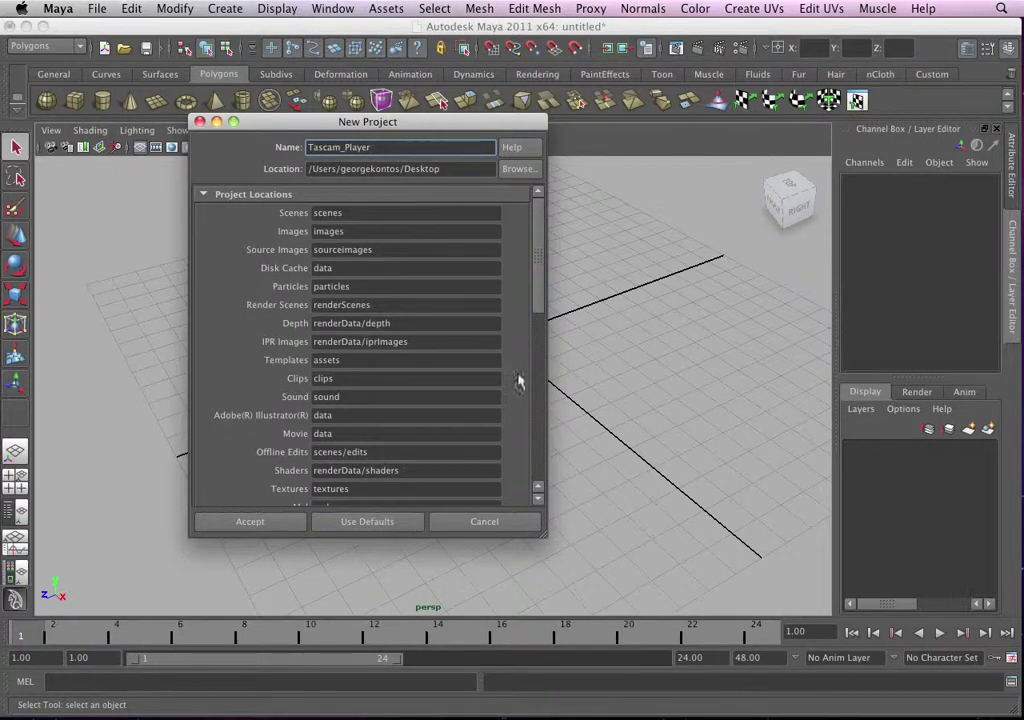
click(250, 521)
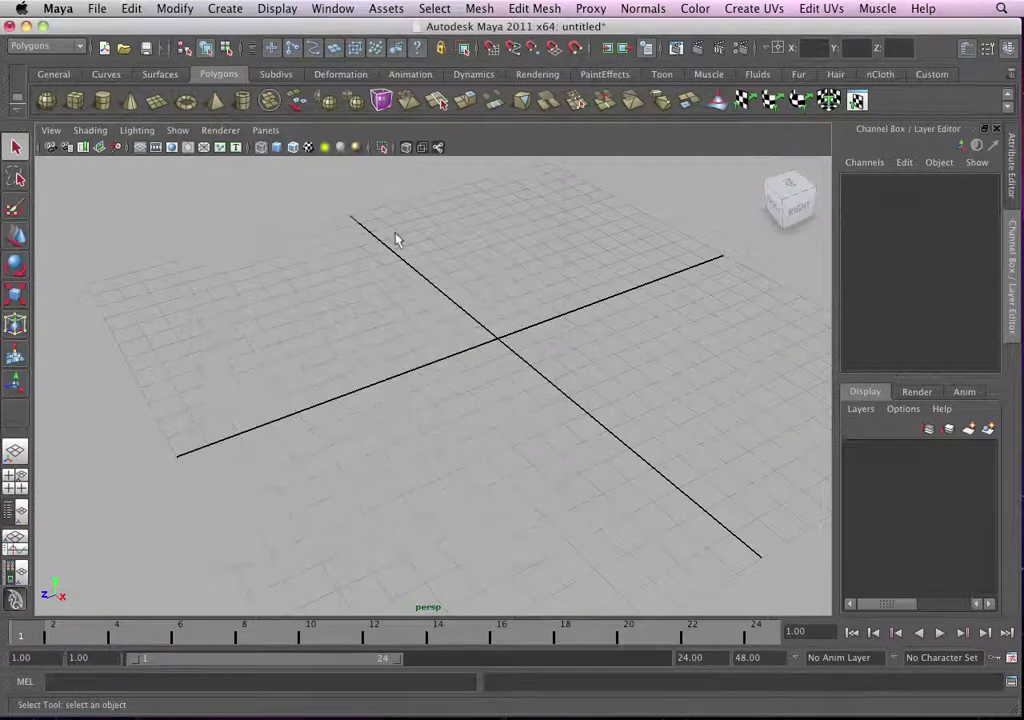
Step: Save the scene as 110822_TascamPlayer_01 in Maya ASCII format in the project's scenes folder
click(97, 8)
click(140, 89)
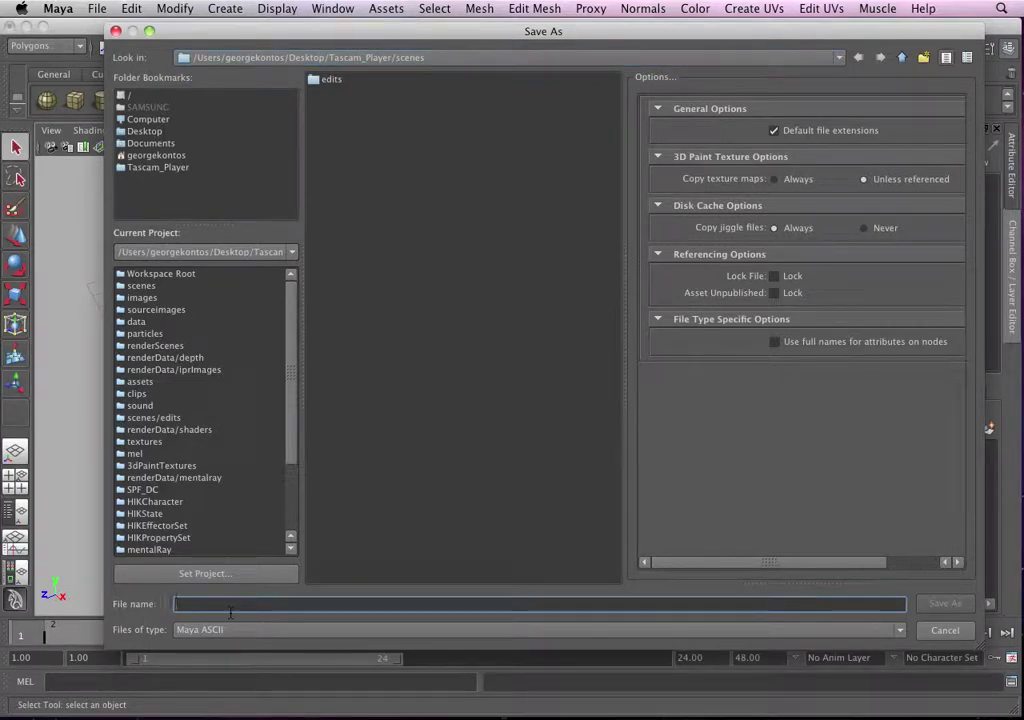
text(110822_Tascam)
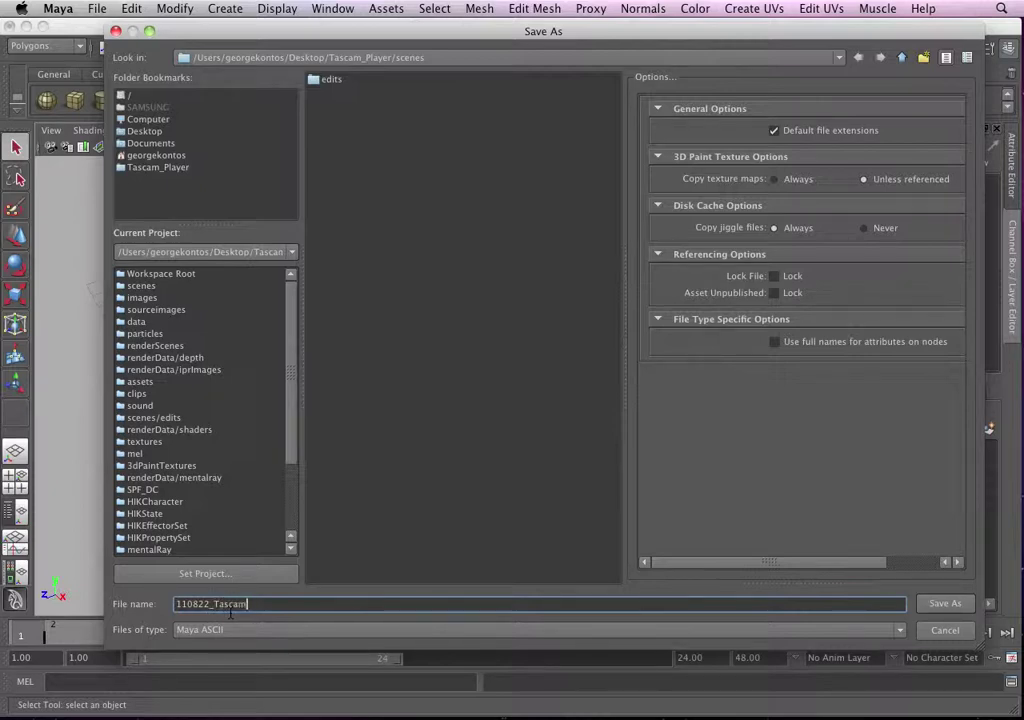
text(layer_01)
click(459, 631)
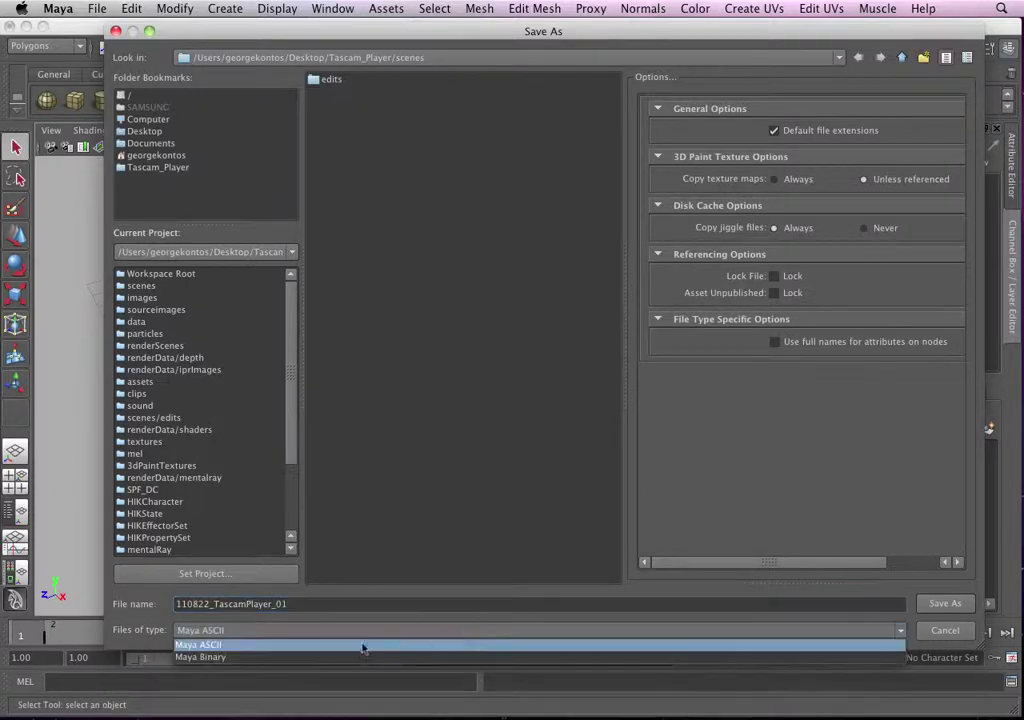
click(211, 645)
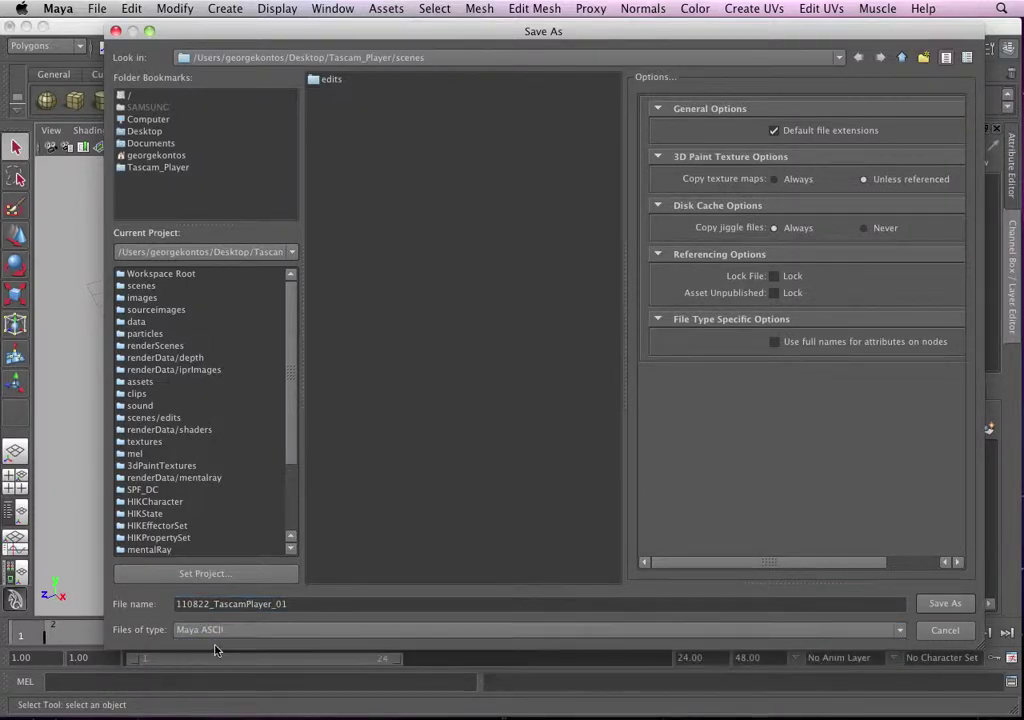
click(950, 605)
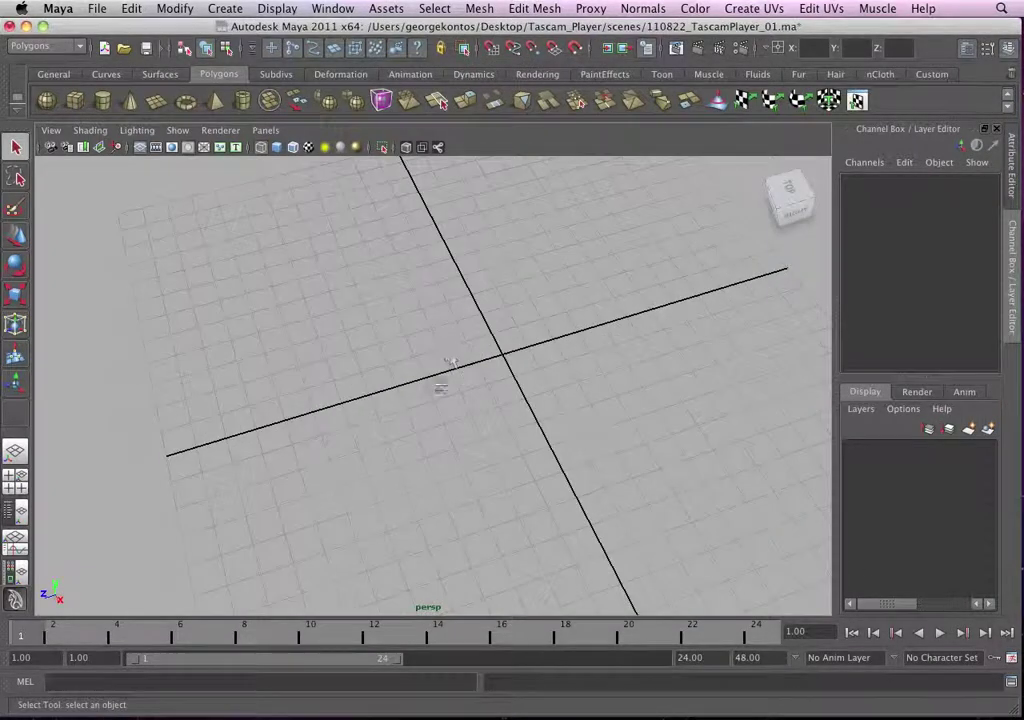
Step: Create a tall polygon cylinder on the grid, centred at about X -3.4, Y 5.7, Z 1.3
mouse_move(452, 363)
alt+mouse_down()
mouse_move(528, 379)
mouse_move(480, 384)
mouse_move(443, 347)
mouse_move(447, 356)
alt+mouse_up()
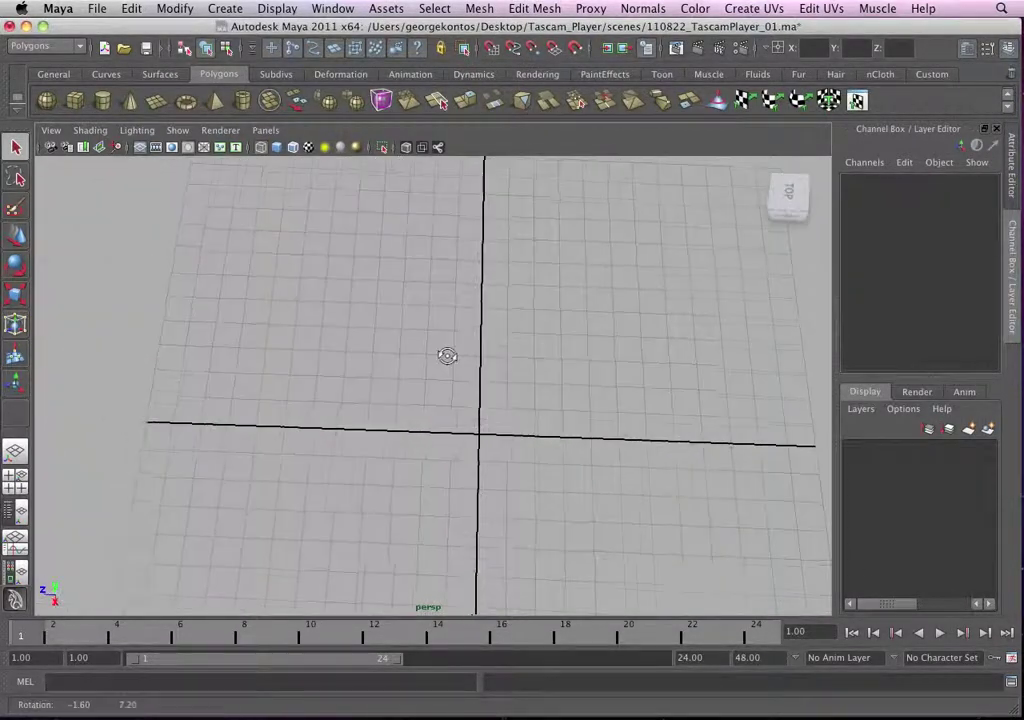
alt+middle_drag(488, 398, 462, 451)
scroll(446, 386, down, 2)
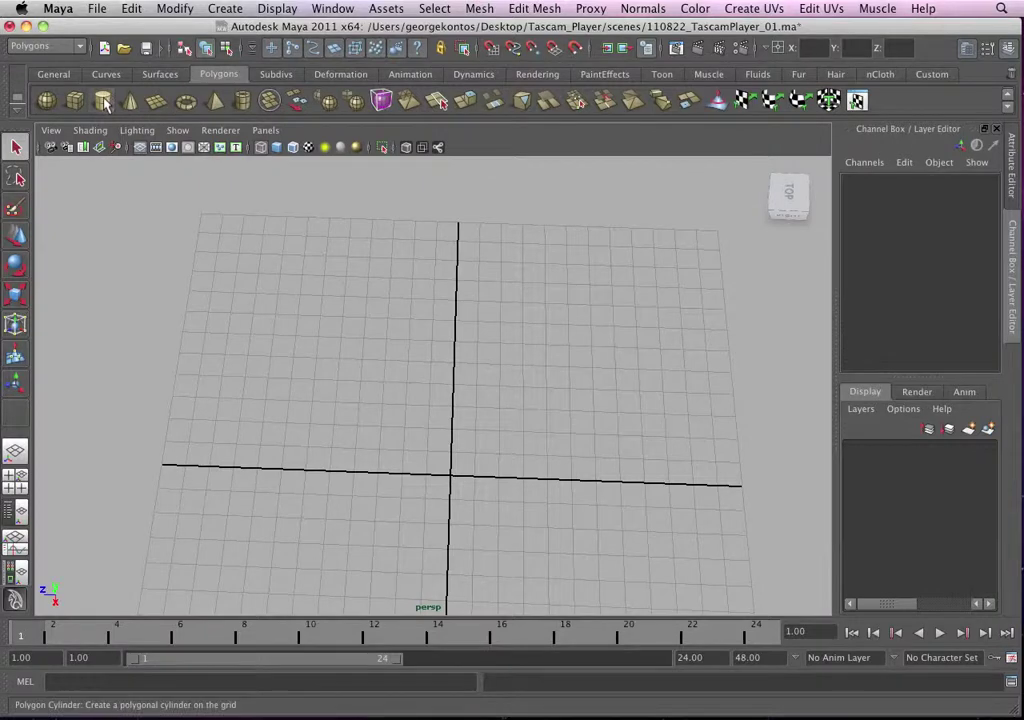
click(103, 101)
drag(423, 395, 469, 475)
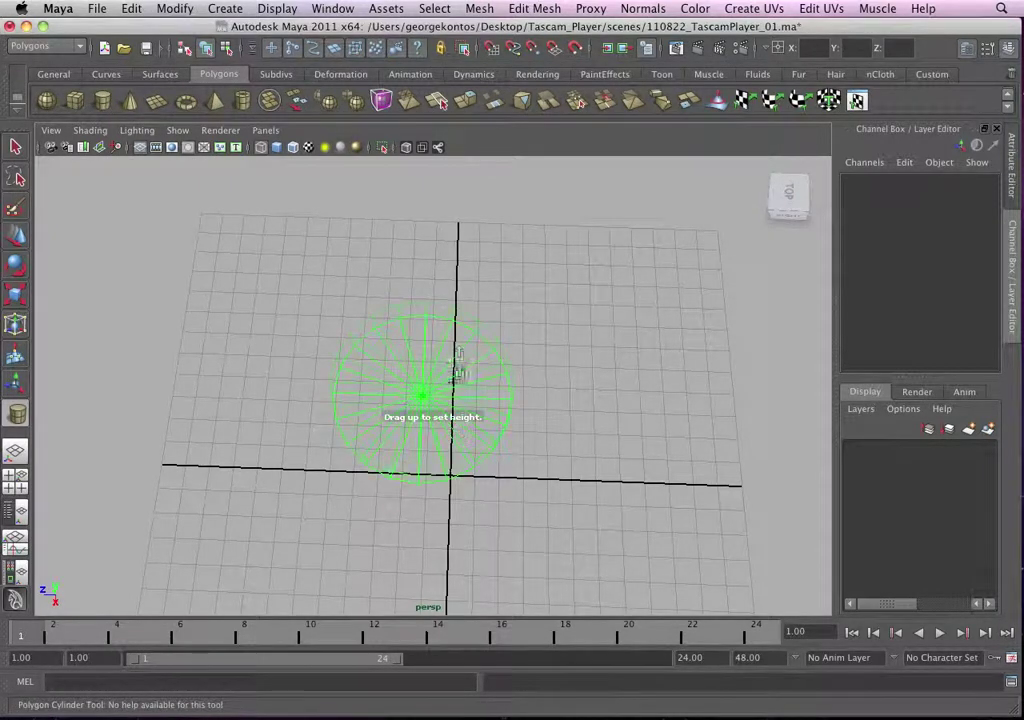
drag(458, 370, 404, 415)
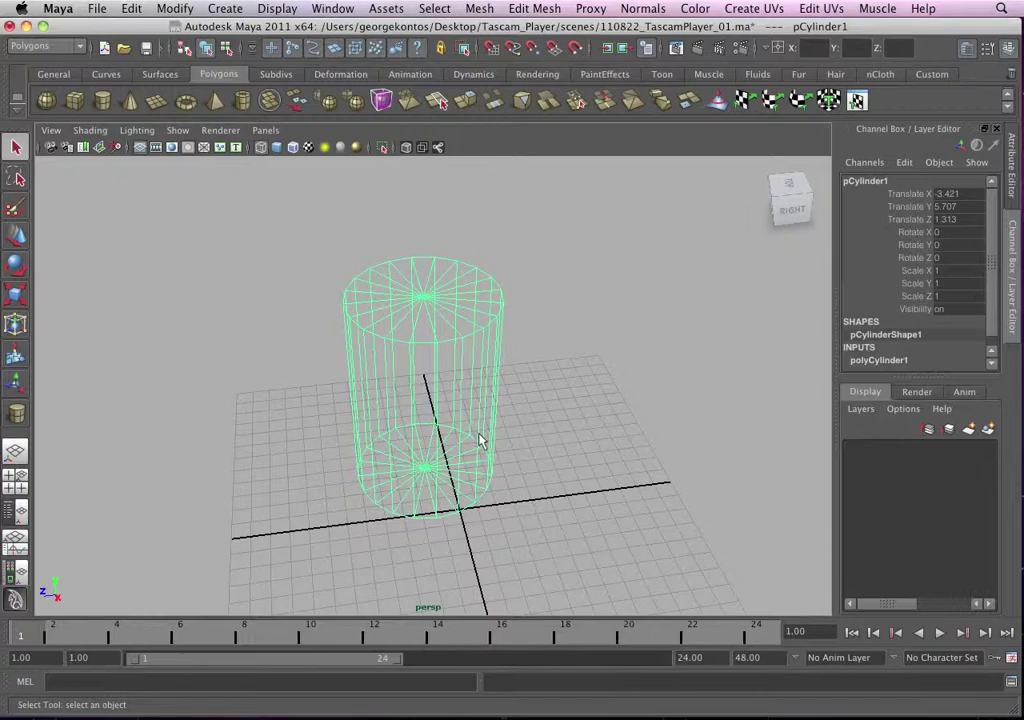
Step: Display the cylinder smooth shaded in the perspective view
key(5)
mouse_move(475, 393)
alt+mouse_down()
mouse_move(434, 402)
mouse_move(467, 408)
mouse_move(446, 434)
mouse_move(430, 366)
mouse_move(446, 297)
mouse_move(437, 392)
alt+mouse_up()
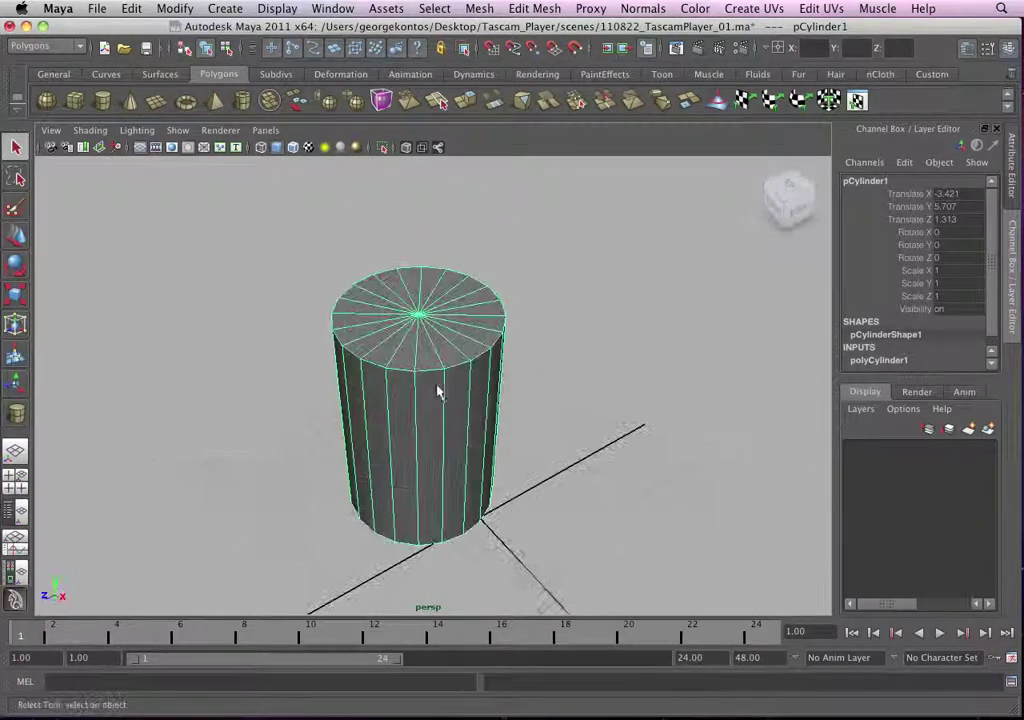
alt+right_drag(437, 392, 446, 455)
alt+middle_drag(446, 455, 378, 442)
alt+right_drag(378, 442, 480, 407)
alt+middle_drag(446, 414, 500, 407)
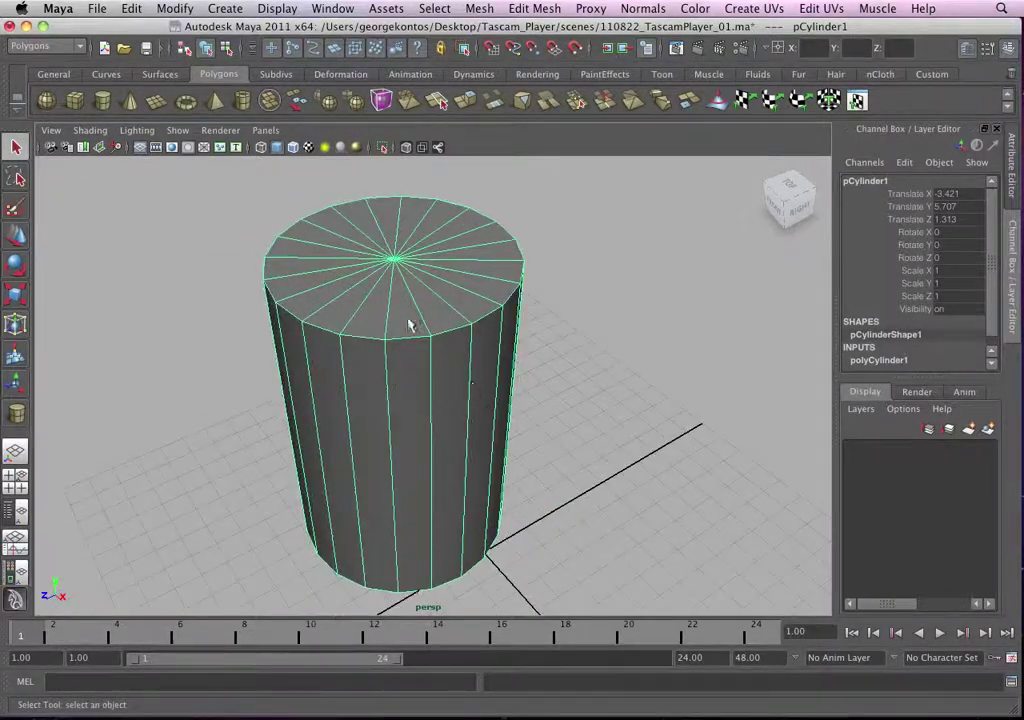
Step: Move the cylinder to the origin by setting its Translate X, Y and Z to 0
drag(952, 194, 953, 218)
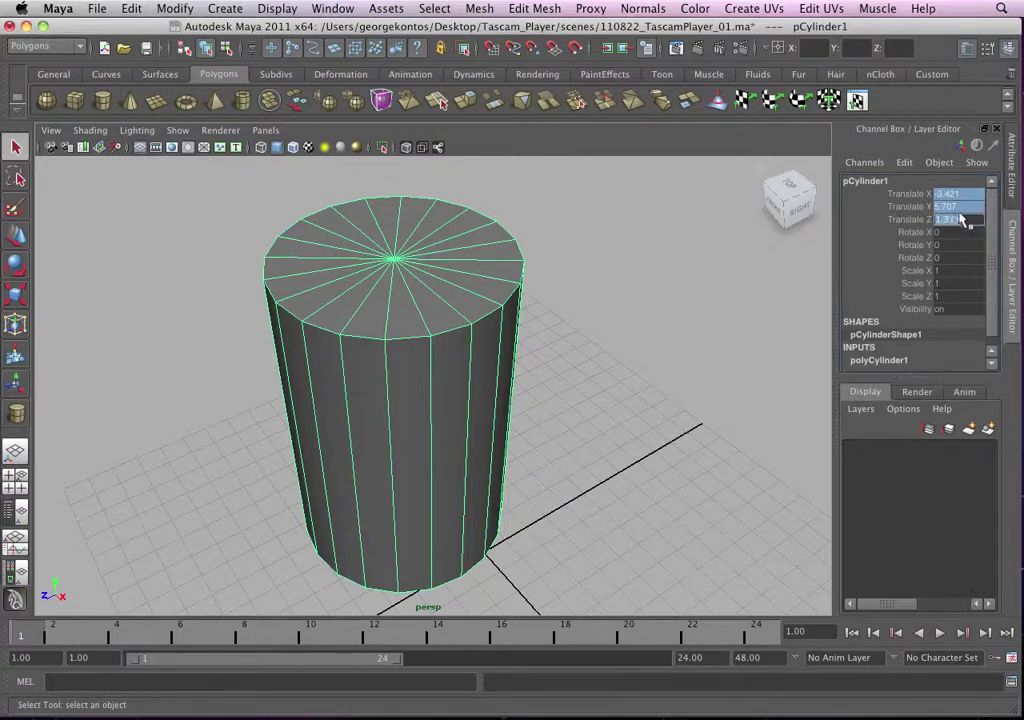
click(958, 197)
drag(961, 200, 962, 219)
text(0)
key(Return)
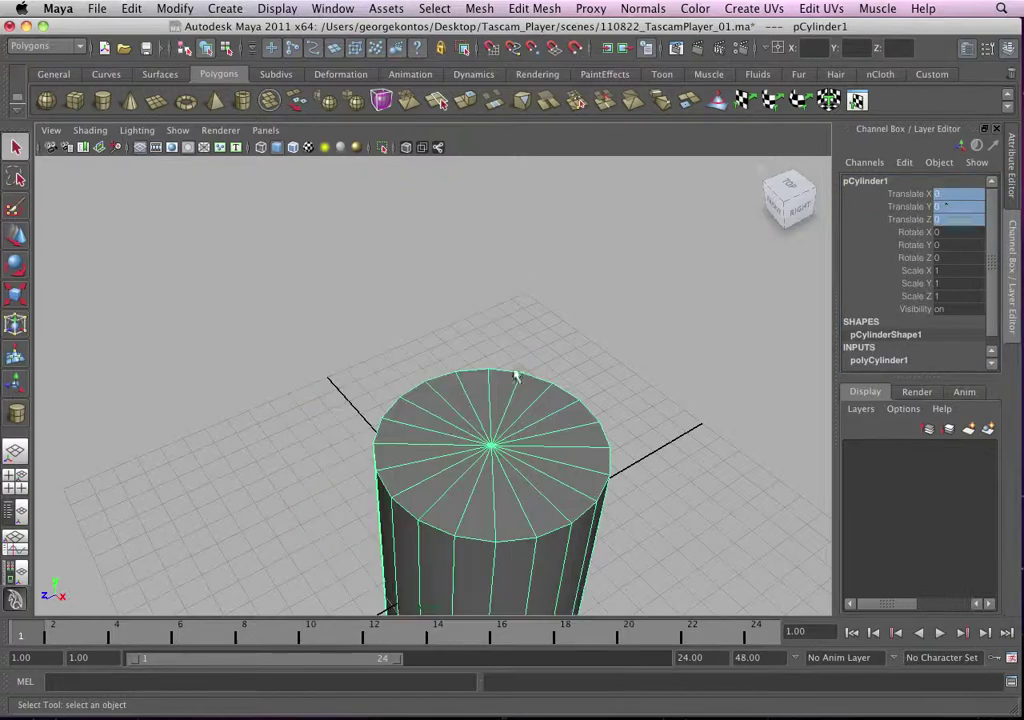
Step: Switch the viewport from the perspective view to the top view
alt+drag(590, 365, 592, 411)
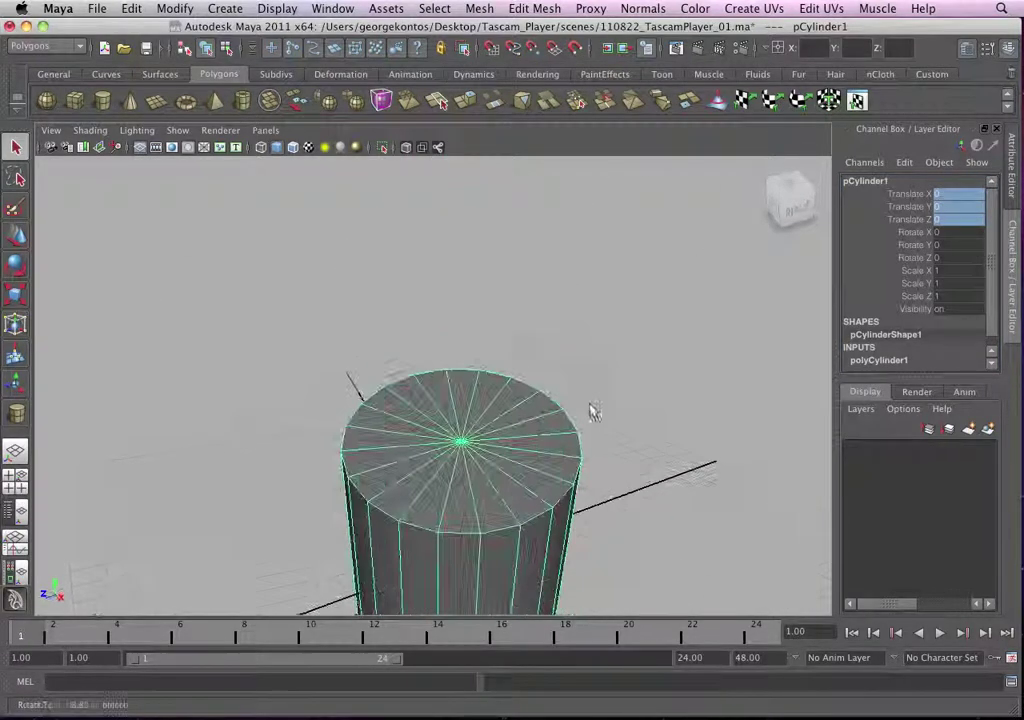
alt+middle_drag(592, 411, 590, 348)
alt+right_drag(590, 348, 503, 338)
alt+drag(510, 430, 463, 397)
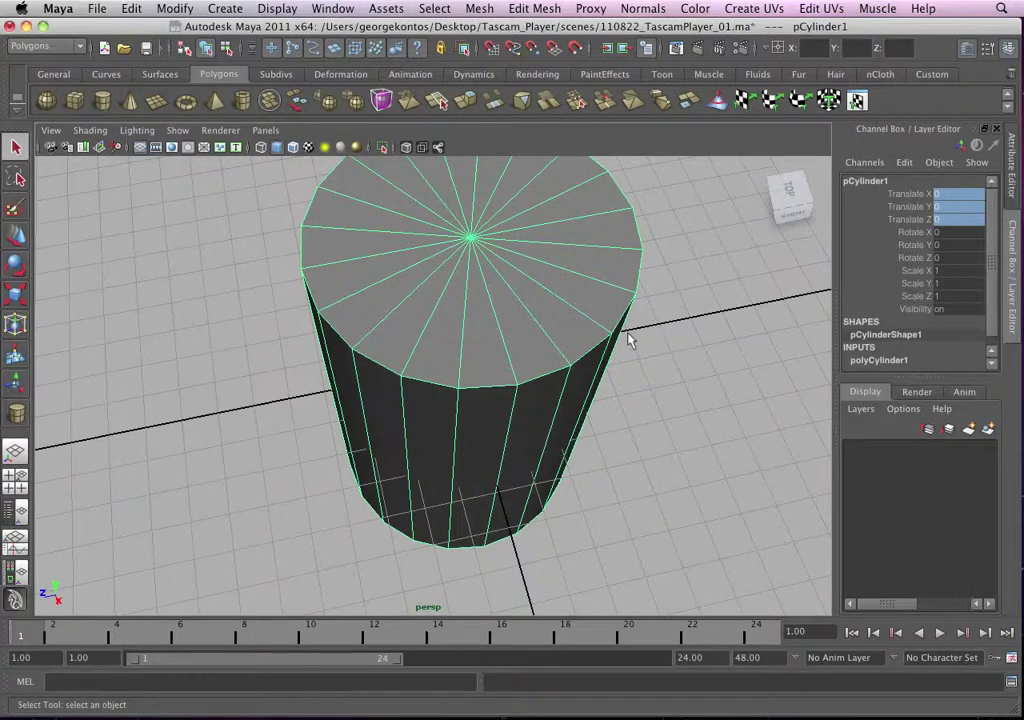
alt+right_drag(629, 337, 540, 328)
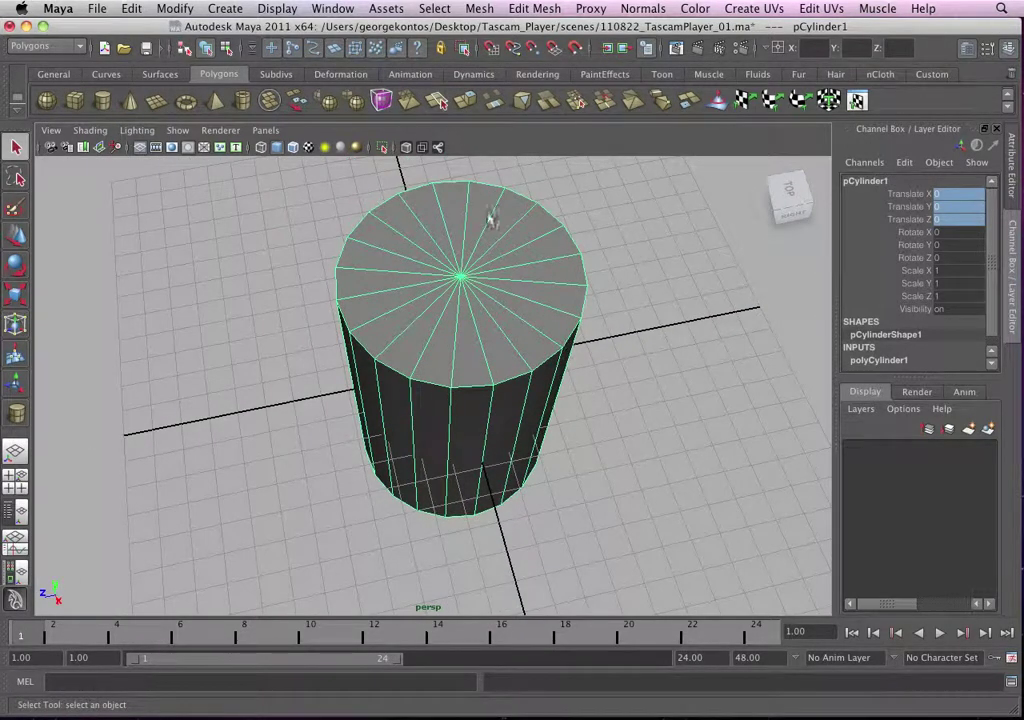
key(space)
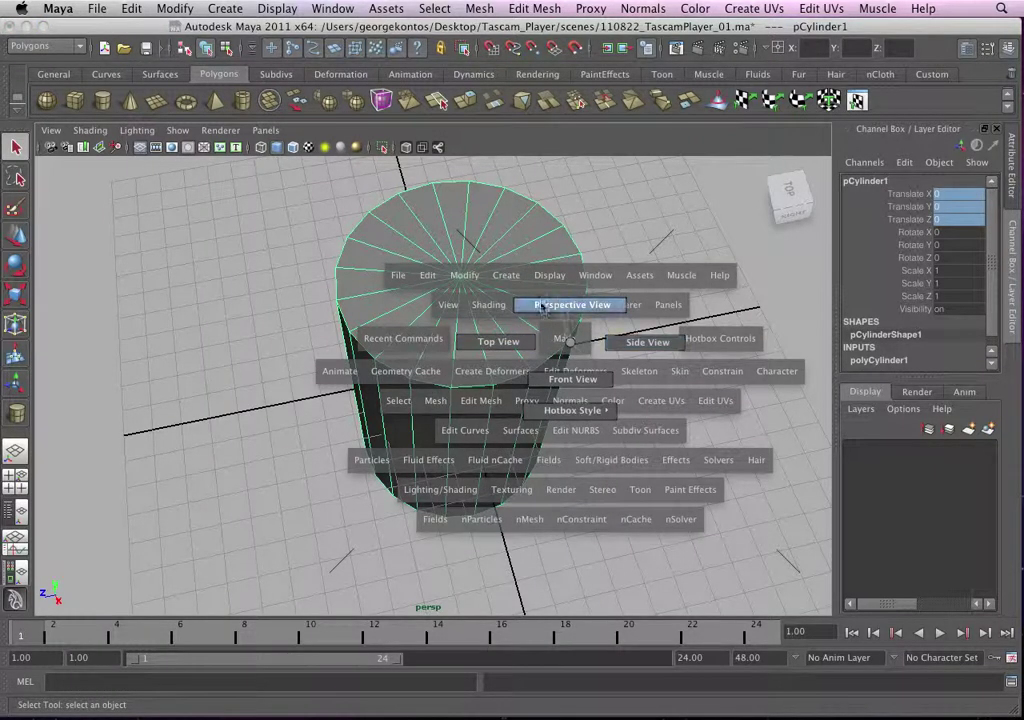
click(498, 341)
Step: Display the cylinder as a wireframe in the top view, enlarged around its circular outline
scroll(495, 418, up, 2)
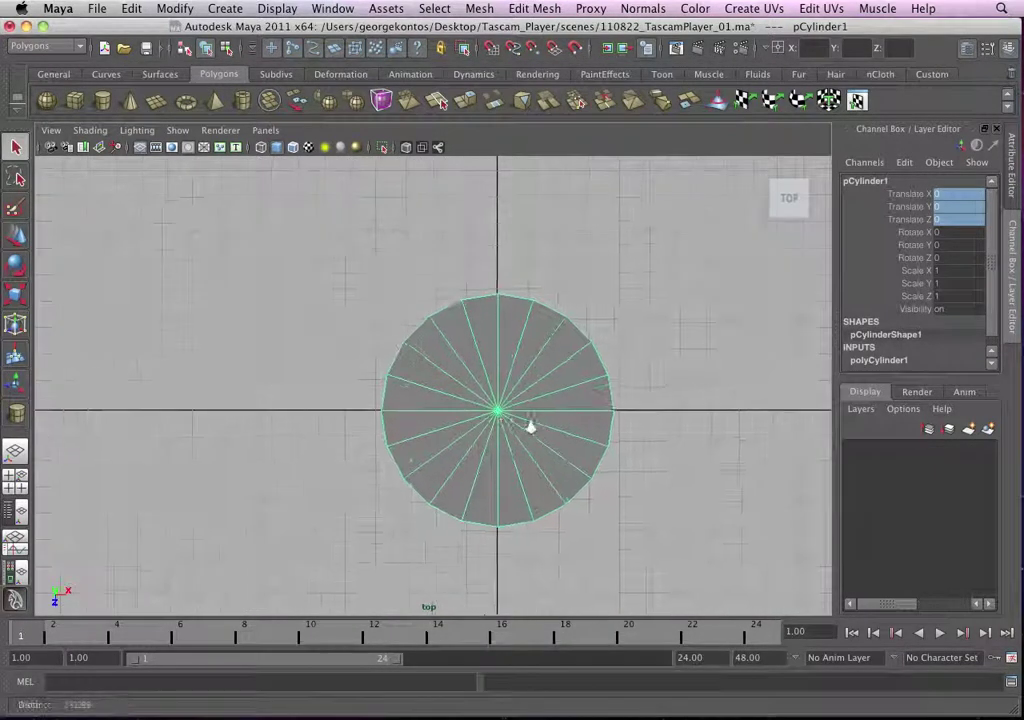
alt+right_drag(531, 427, 357, 425)
alt+middle_drag(357, 425, 224, 421)
alt+right_drag(298, 376, 512, 480)
alt+middle_drag(219, 255, 309, 248)
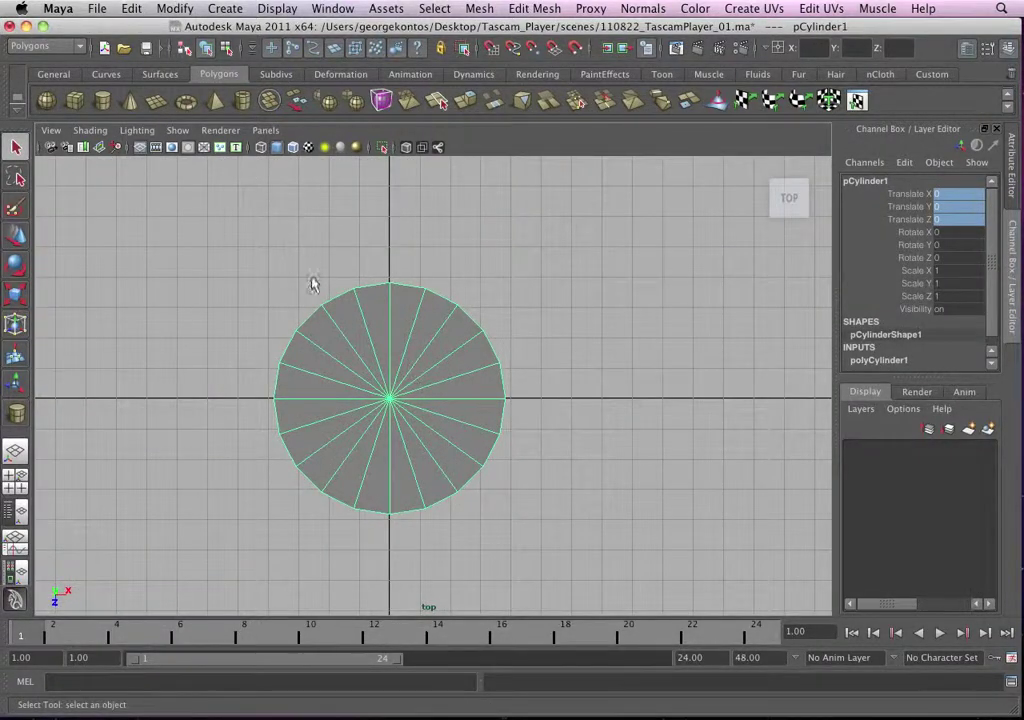
key(4)
alt+right_drag(367, 390, 520, 428)
alt+middle_drag(461, 426, 414, 366)
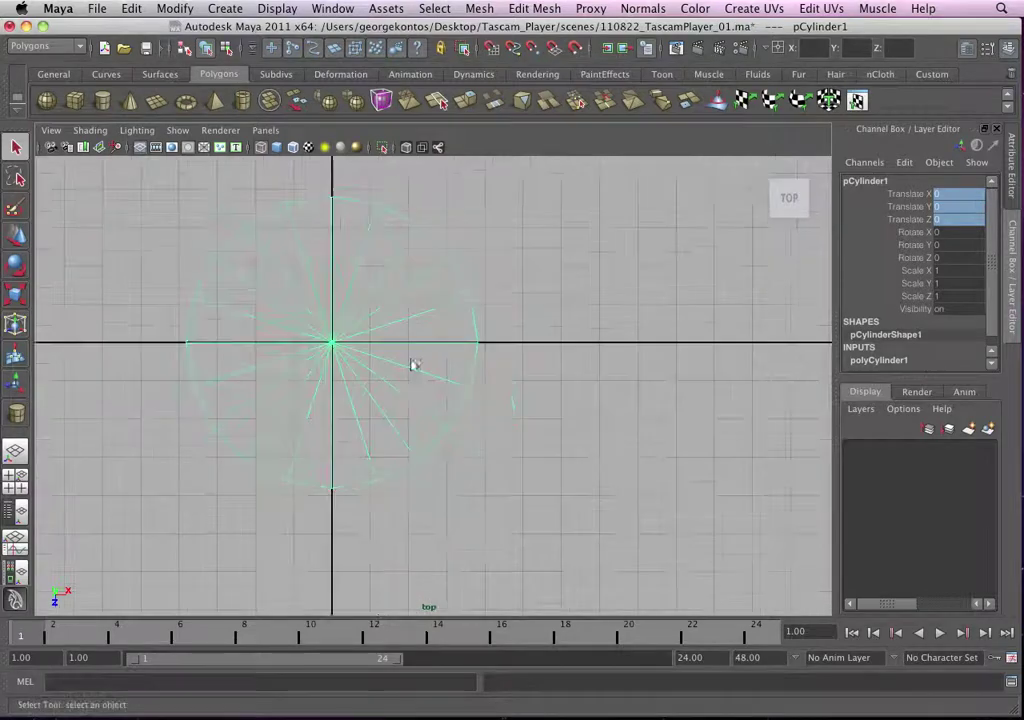
alt+right_drag(414, 366, 436, 428)
alt+middle_drag(393, 398, 427, 414)
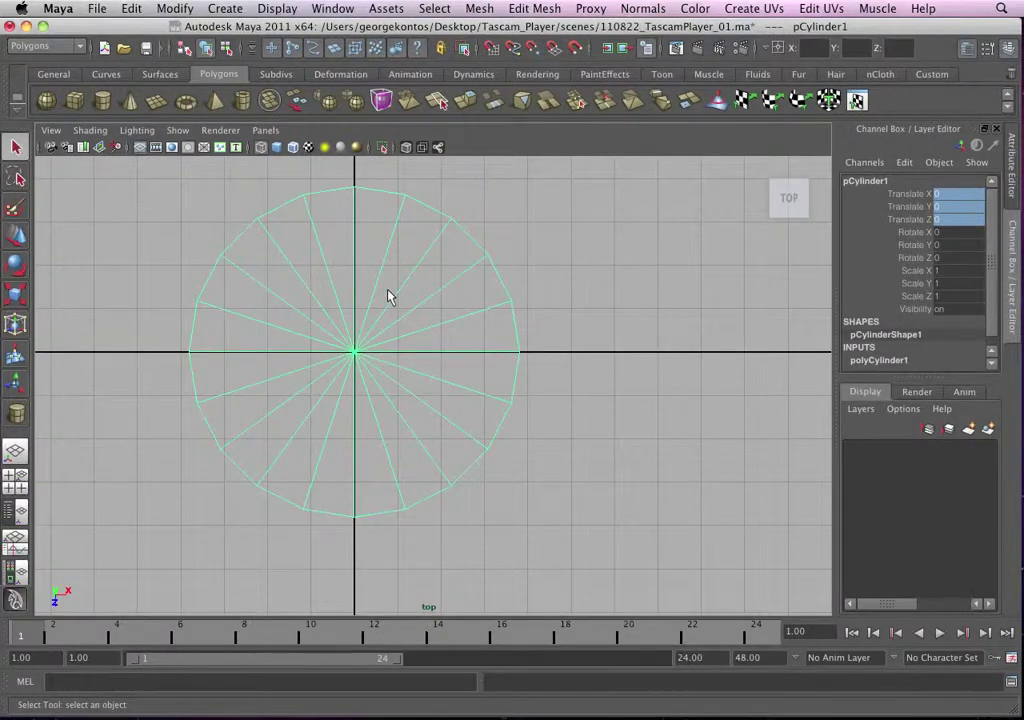
Step: Switch to Preview and examine the tape reels in the reference photo 11_tascam_ms-16_top.jpg
key(super+Tab)
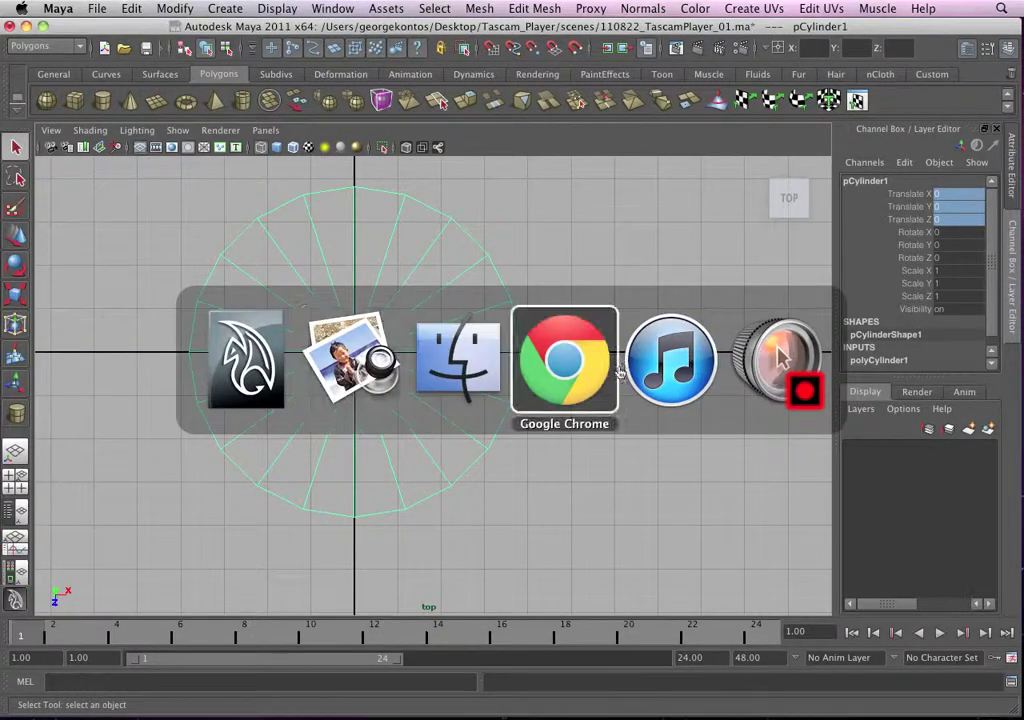
key(super+Tab)
key(Tab)
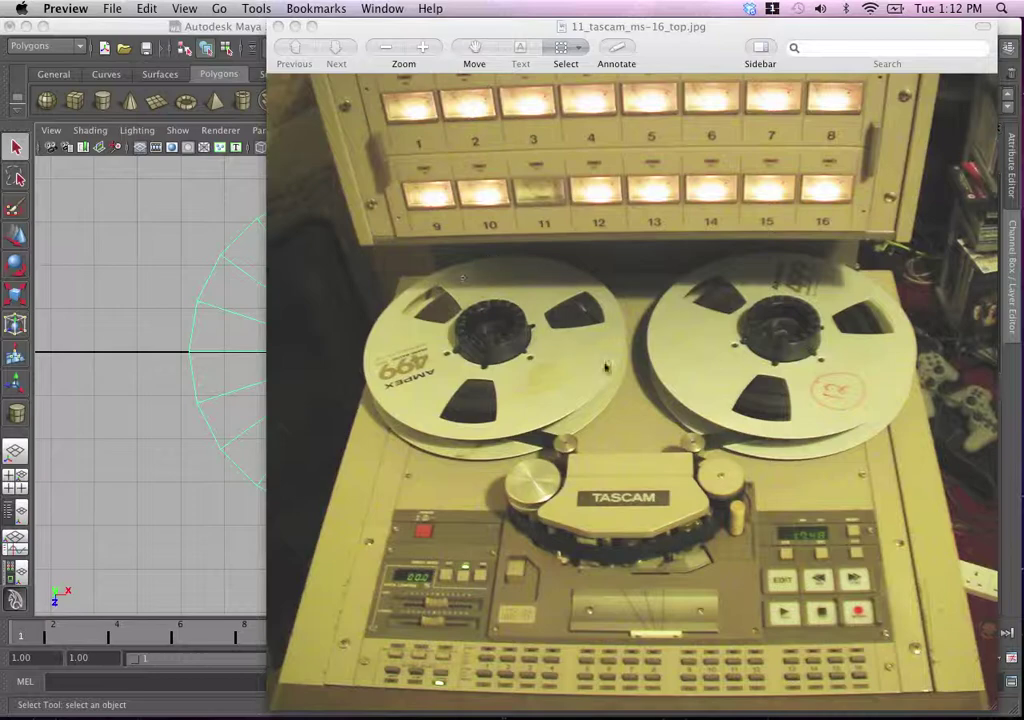
Step: Switch back to Maya, select the cylinder and show its polyCylinder1 construction settings in an enlarged channel area
click(183, 256)
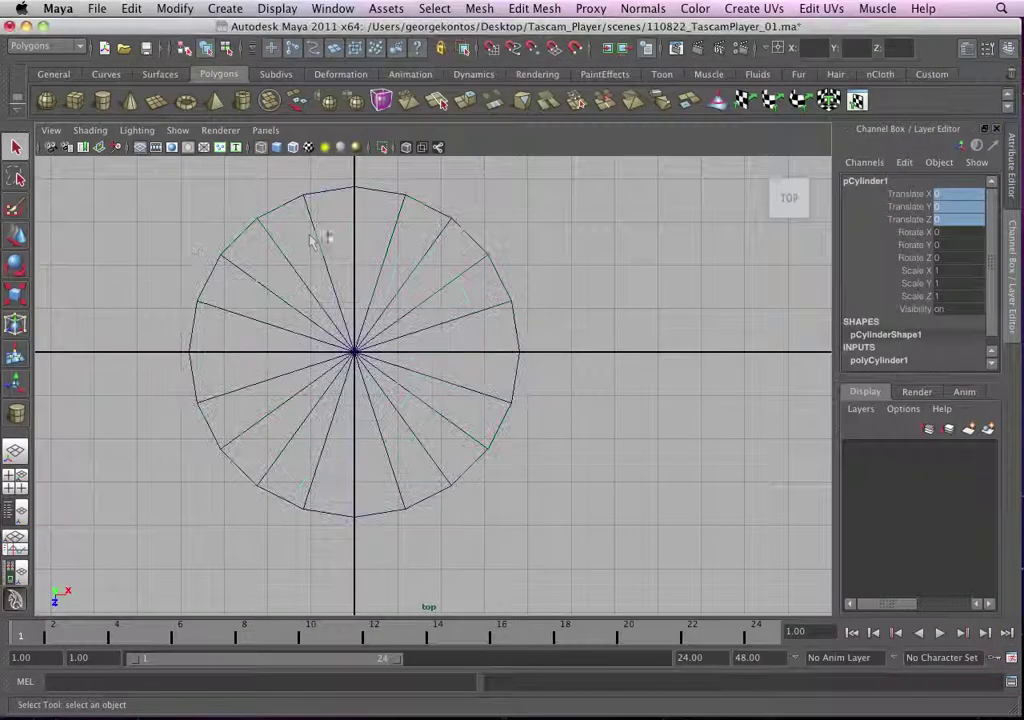
click(480, 252)
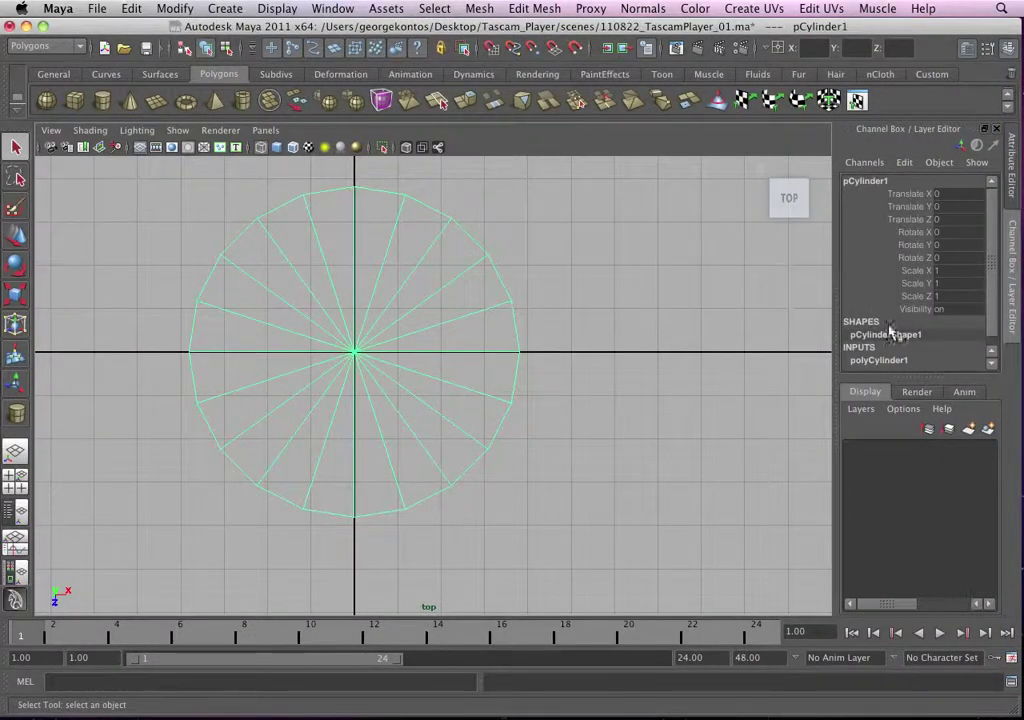
drag(914, 383, 915, 499)
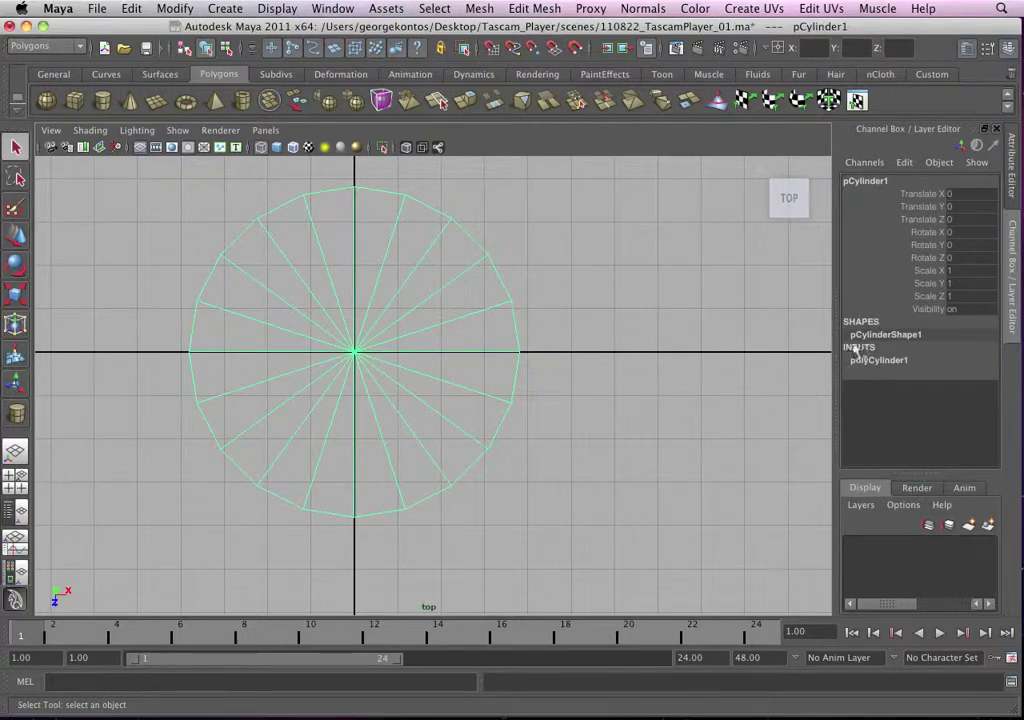
click(879, 360)
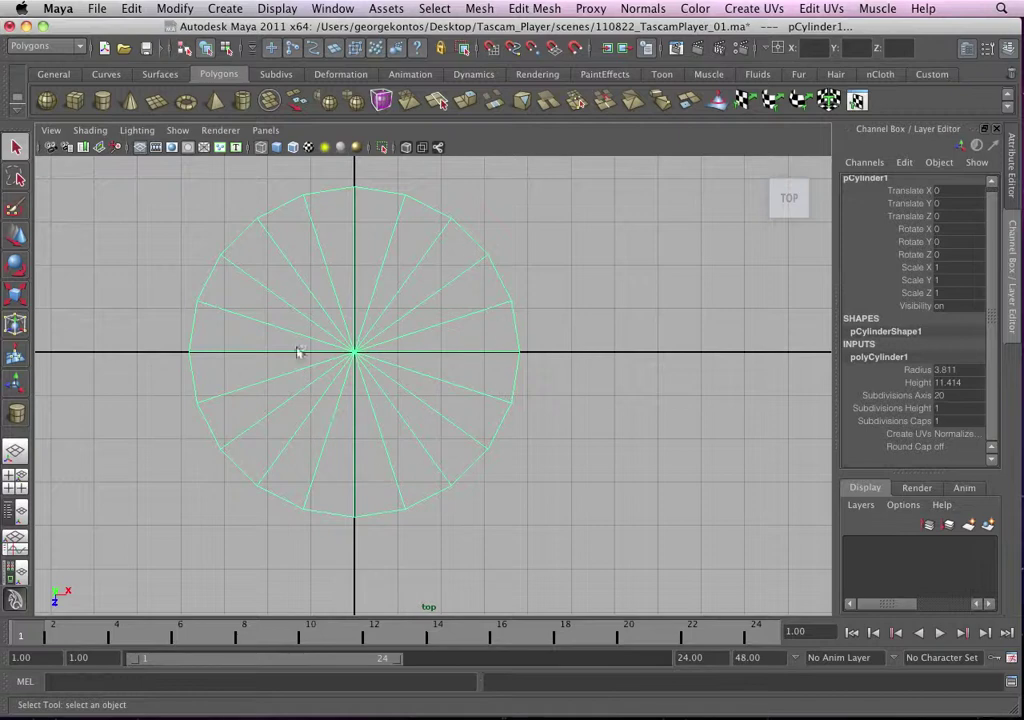
Step: Set the cylinder's Subdivisions Caps to 3
click(906, 423)
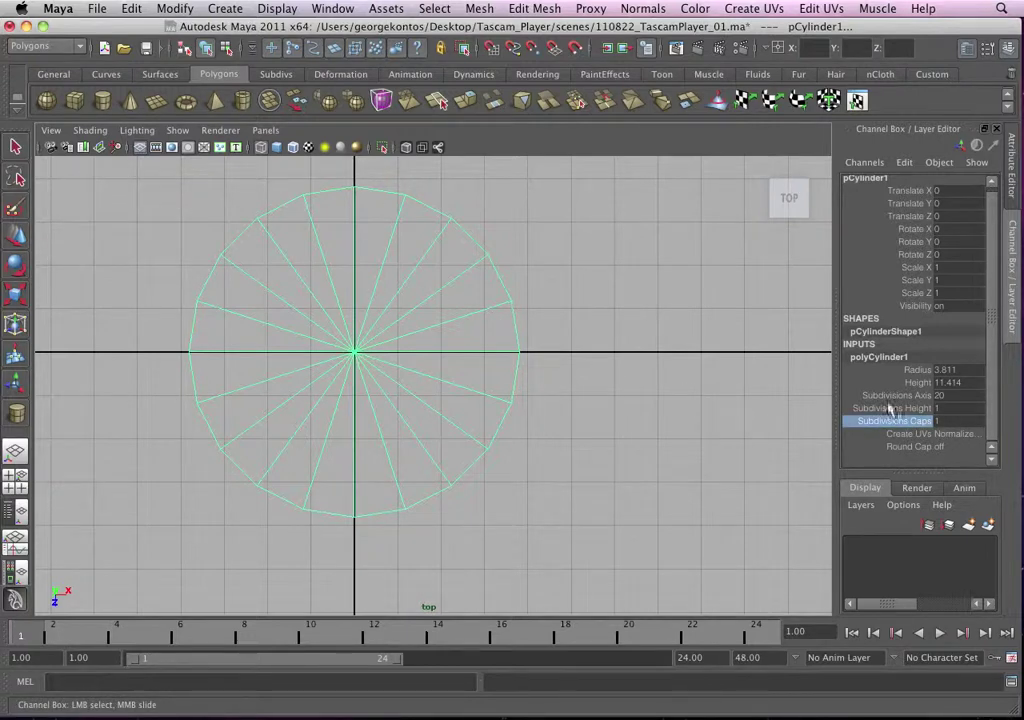
click(902, 410)
click(906, 422)
mouse_move(557, 404)
middle_down()
mouse_move(558, 393)
mouse_move(599, 393)
mouse_move(558, 391)
mouse_move(603, 389)
mouse_move(555, 389)
mouse_move(621, 390)
mouse_move(571, 395)
middle_up()
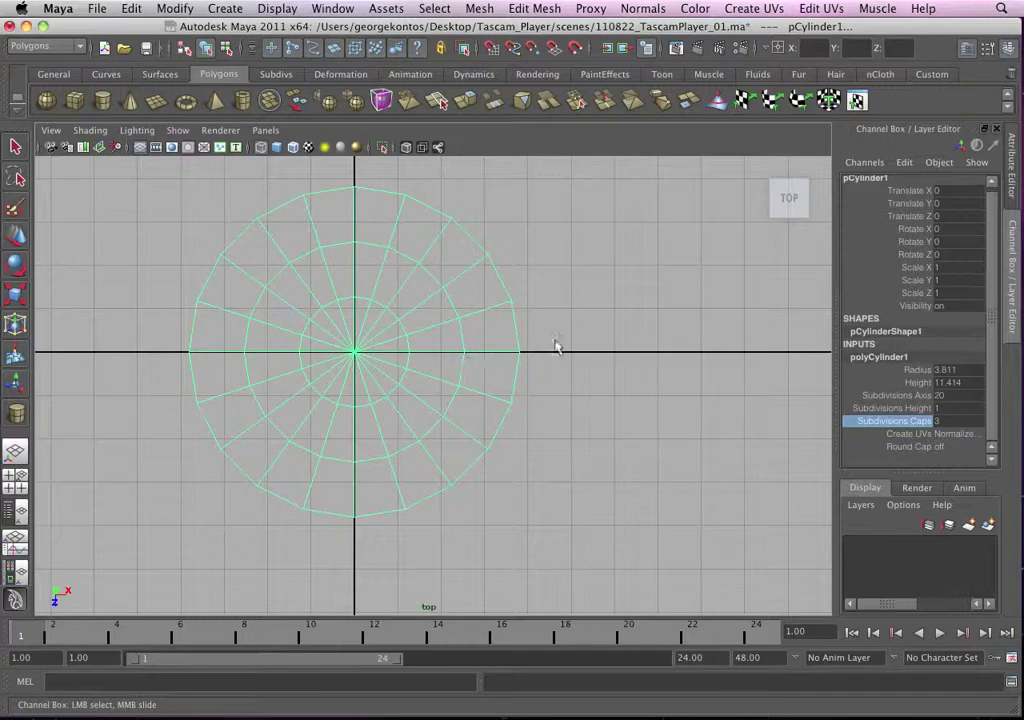
Step: Display the cylinder shaded in the top view and check the reel's openings in the Preview reference photo before returning to Maya
alt+right_drag(386, 320, 464, 361)
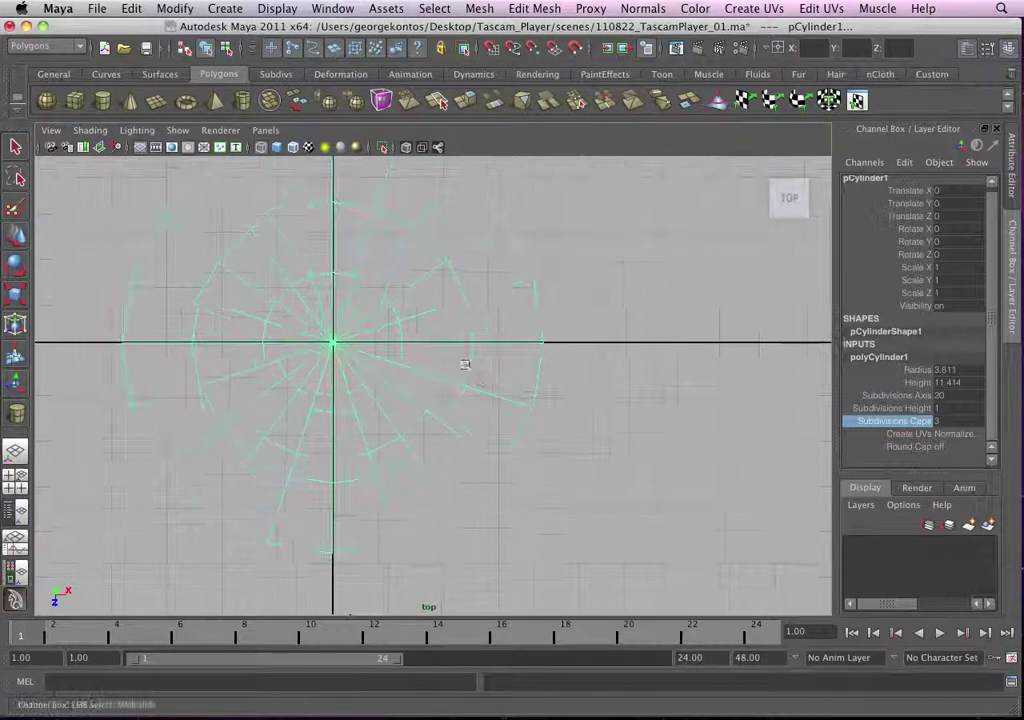
alt+middle_drag(466, 330, 528, 407)
key(5)
alt+right_drag(345, 374, 352, 322)
alt+middle_drag(352, 322, 372, 262)
alt+right_drag(372, 262, 386, 306)
key(super+Tab)
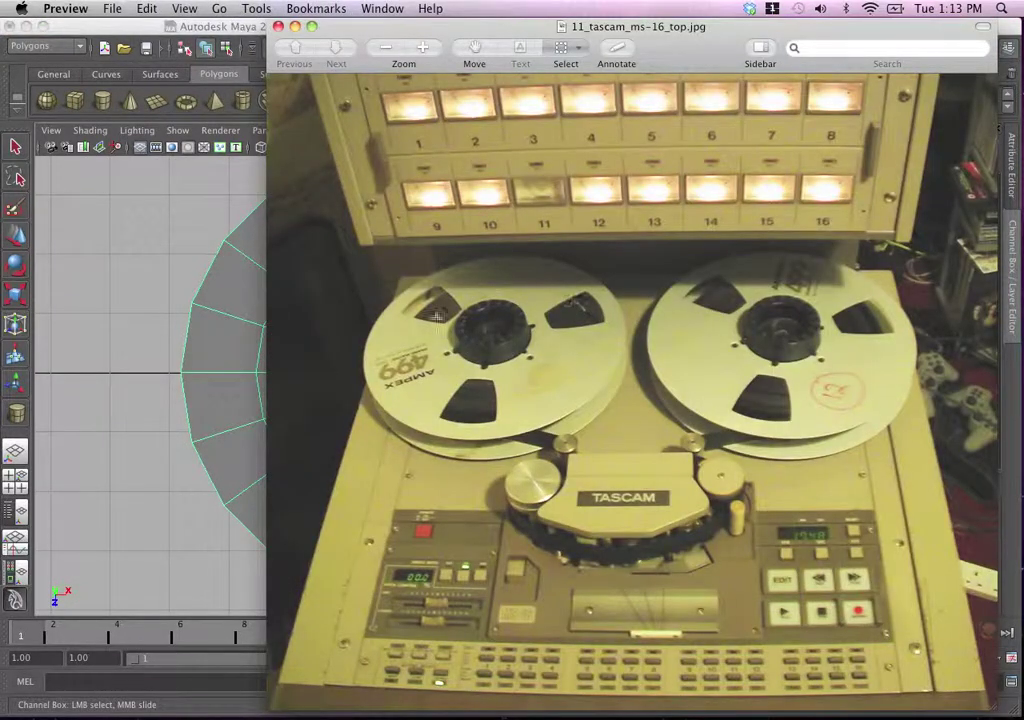
key(super+Tab)
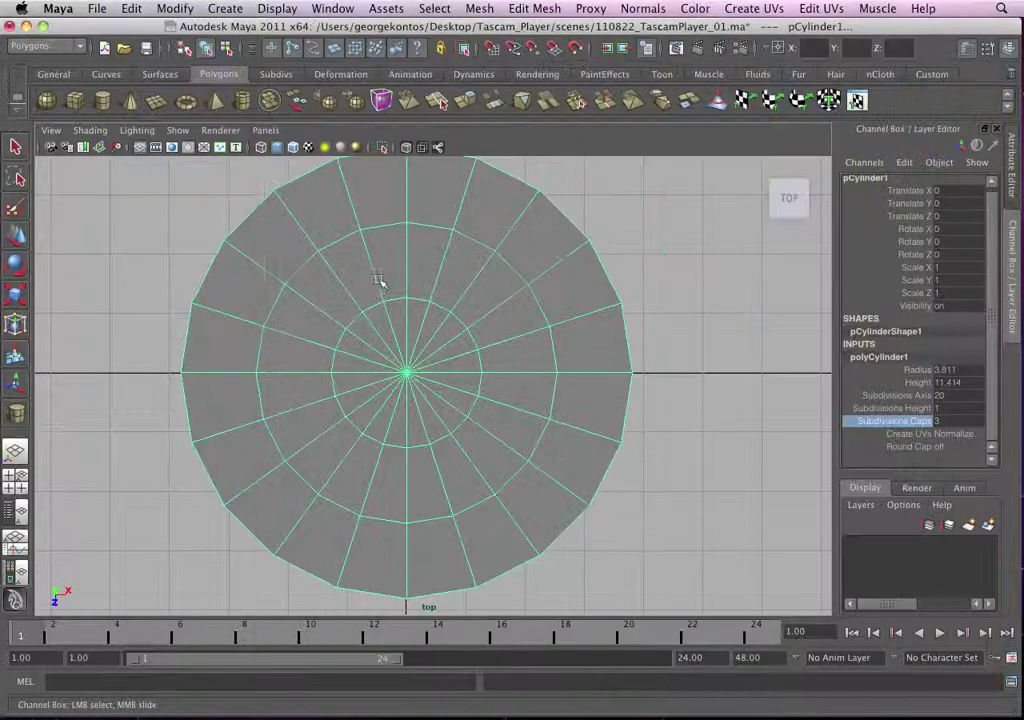
Step: Try marking the three reel openings by selecting three pairs of adjacent faces around the middle ring of the 20-sided cap
alt+right_drag(382, 285, 448, 336)
alt+middle_drag(448, 338, 464, 306)
right_drag(416, 430, 416, 455)
click(413, 470)
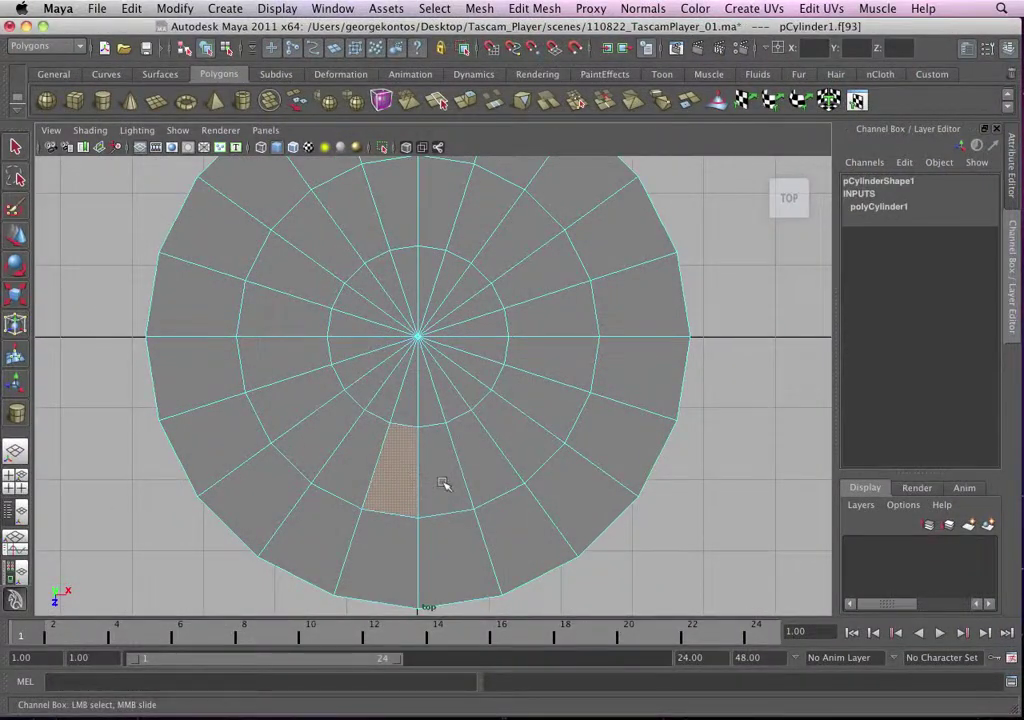
shift+click(444, 484)
alt+middle_drag(455, 430, 457, 473)
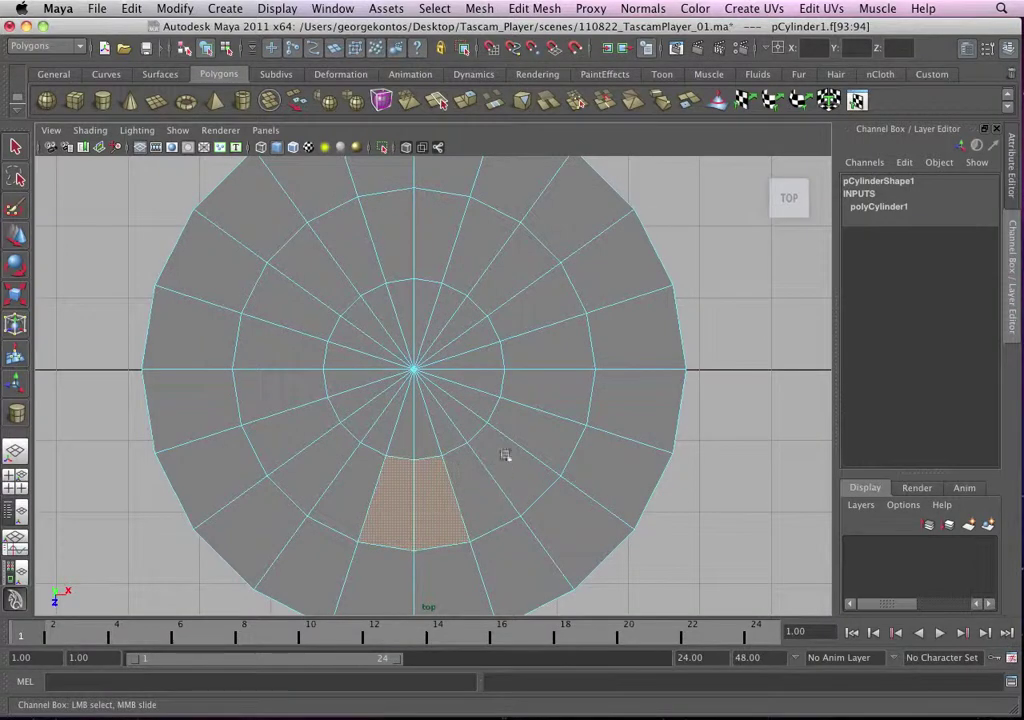
shift+click(527, 306)
shift+click(507, 270)
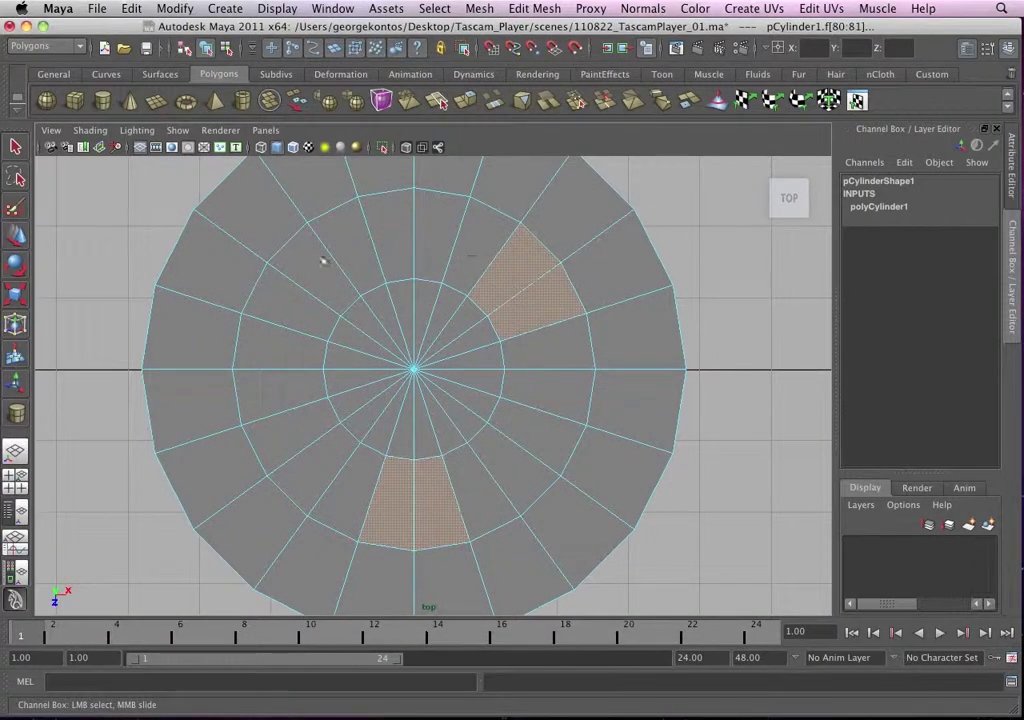
shift+click(322, 258)
shift+click(297, 297)
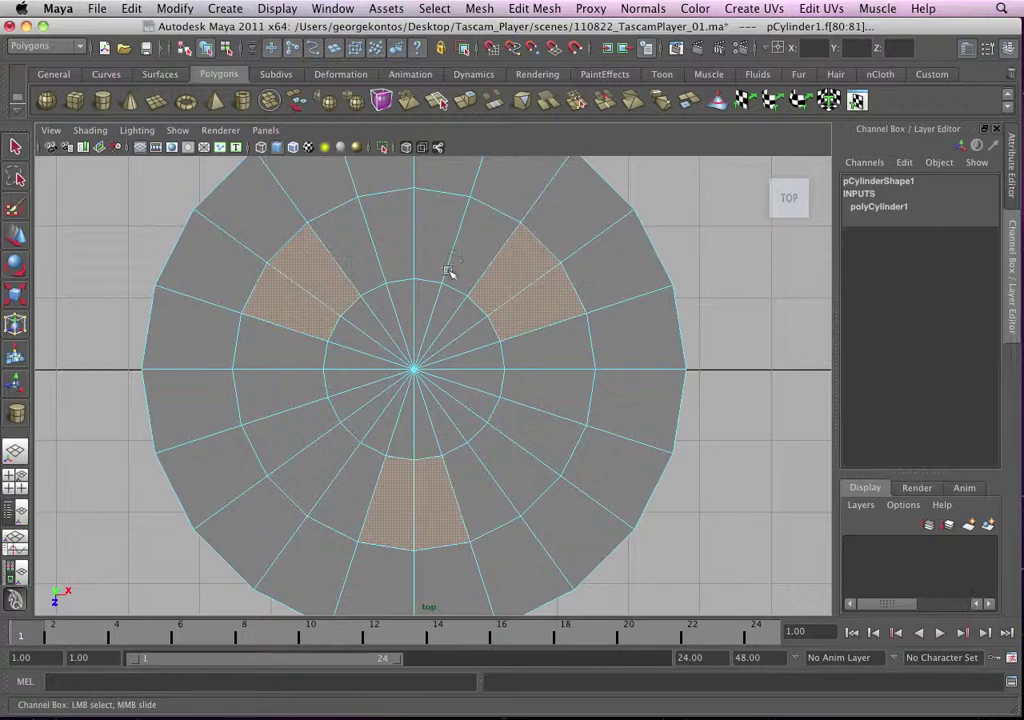
scroll(523, 315, down, 1)
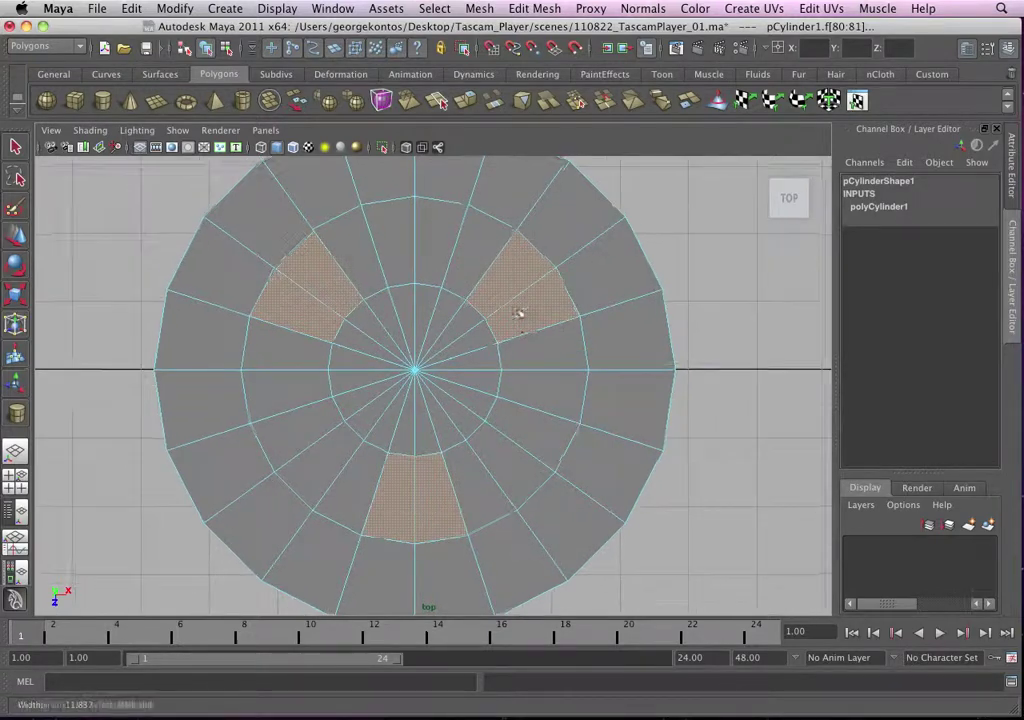
scroll(411, 277, down, 3)
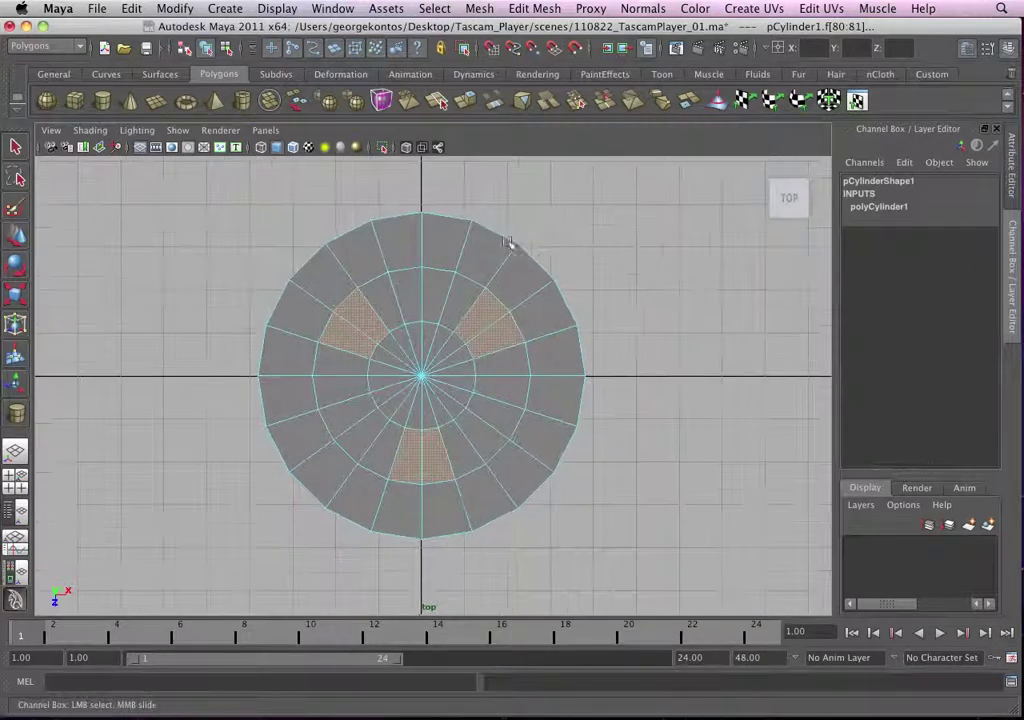
Step: Return to object selection and set the cylinder's Subdivisions Axis to 21
right_click(521, 268)
click(590, 244)
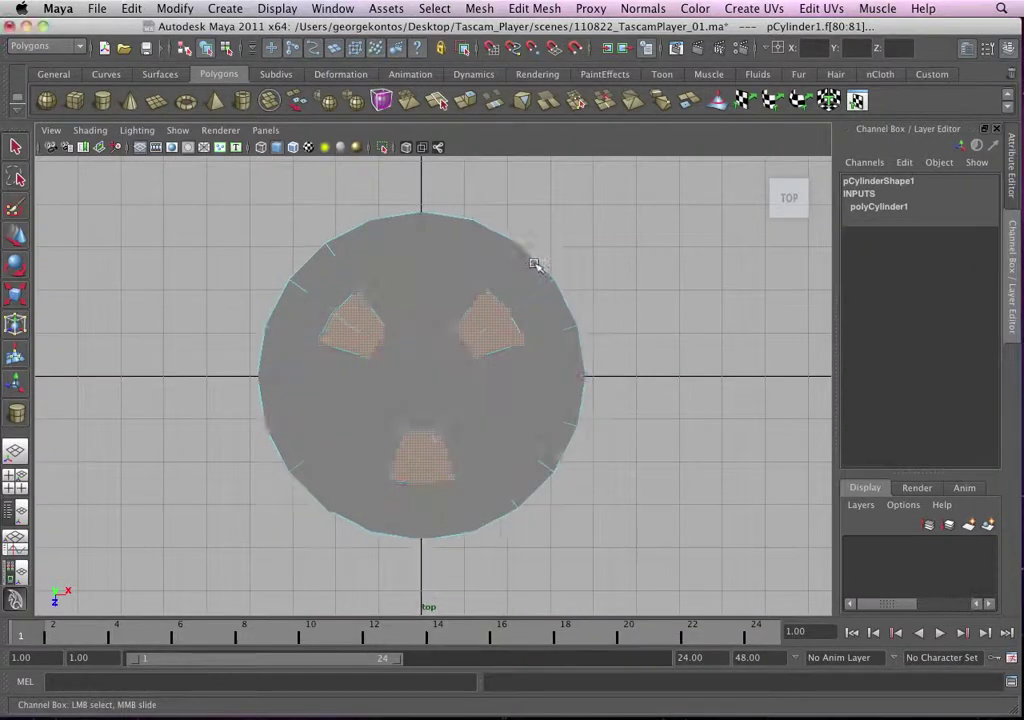
click(878, 361)
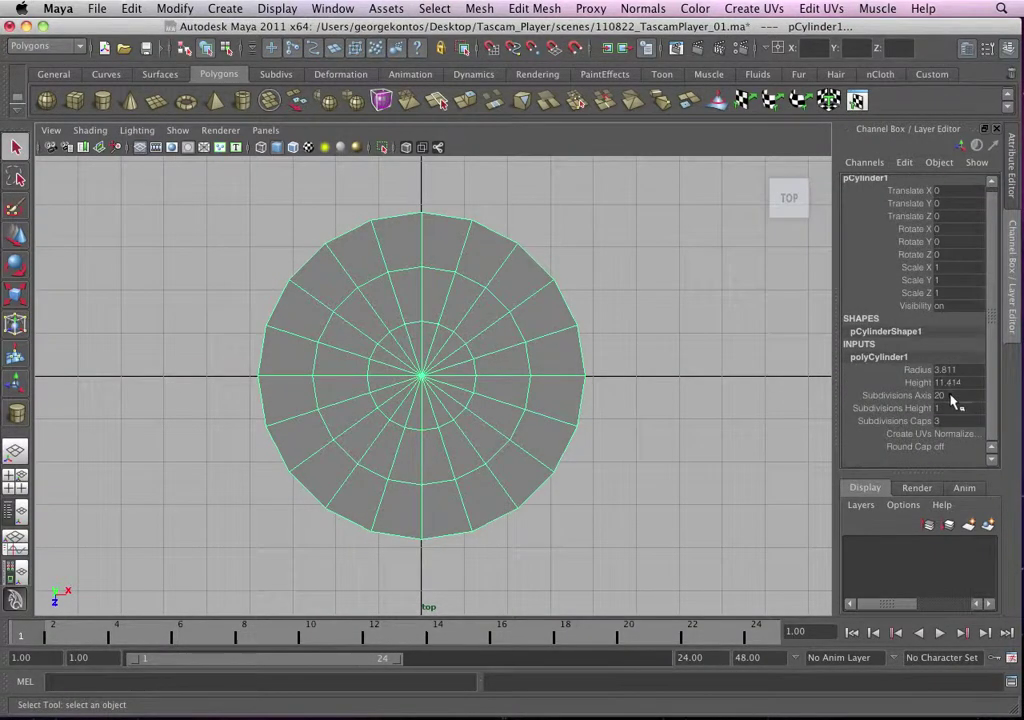
double_click(946, 396)
text(21)
key(Return)
scroll(469, 496, up, 3)
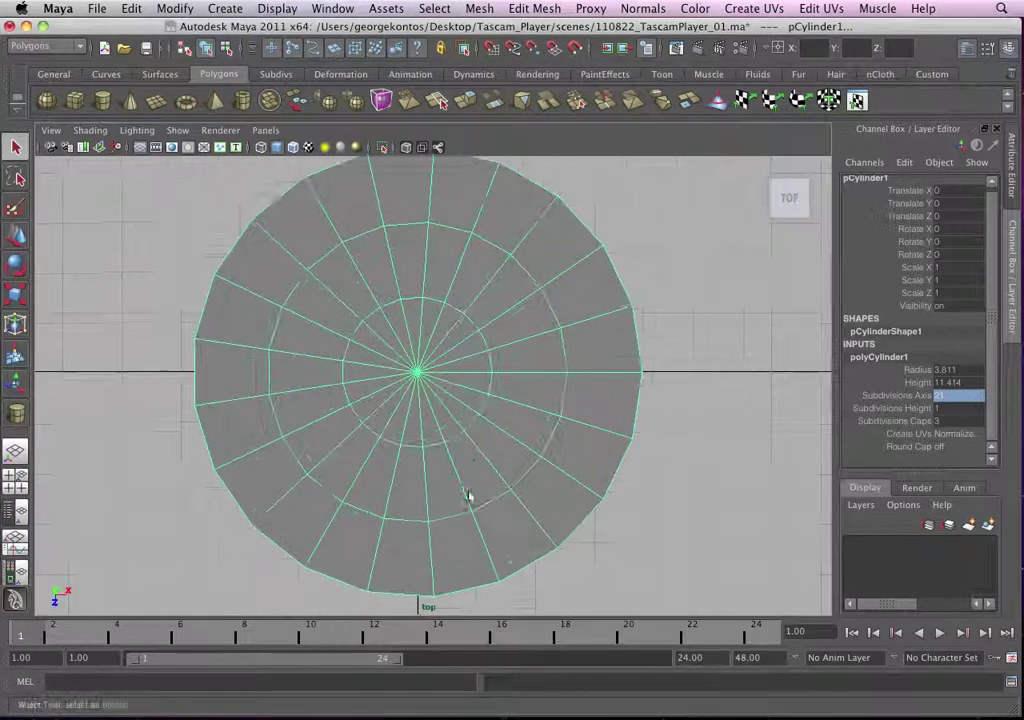
Step: Test the opening spacing on the 21-sided cap by selecting three evenly spaced pairs of faces in the middle ring
right_drag(391, 400, 393, 442)
click(381, 478)
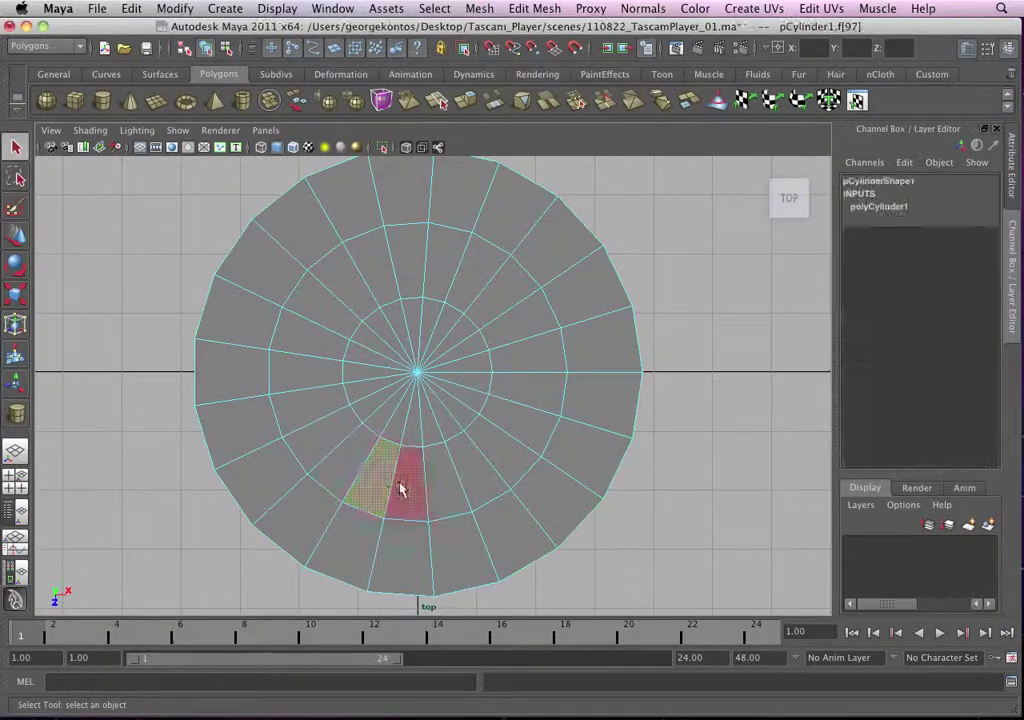
shift+click(403, 483)
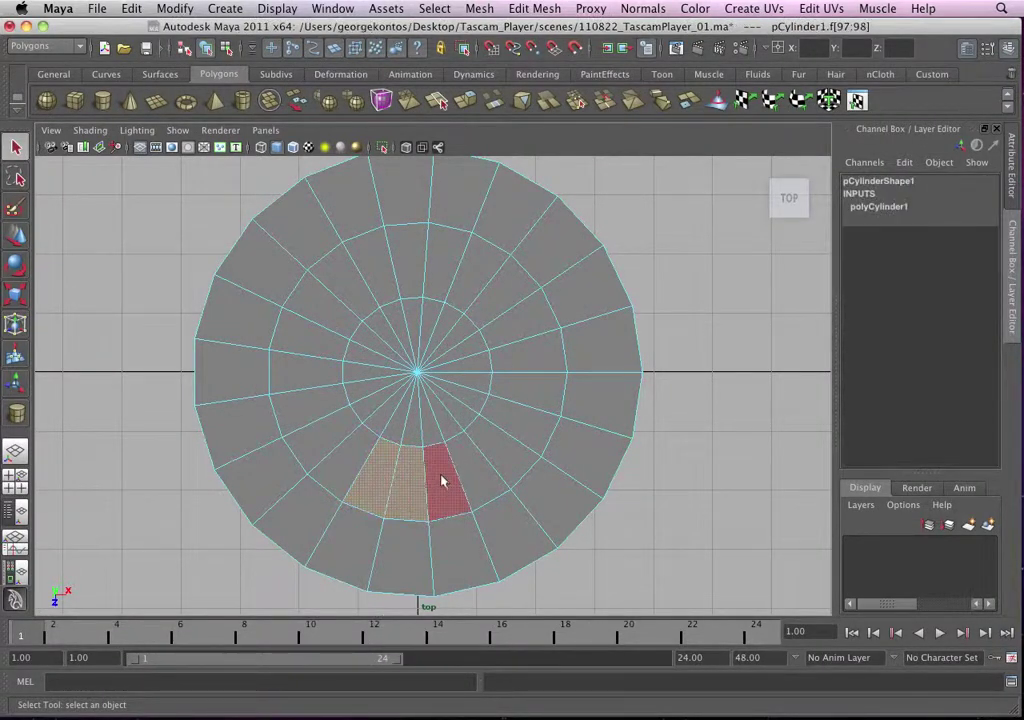
shift+click(532, 348)
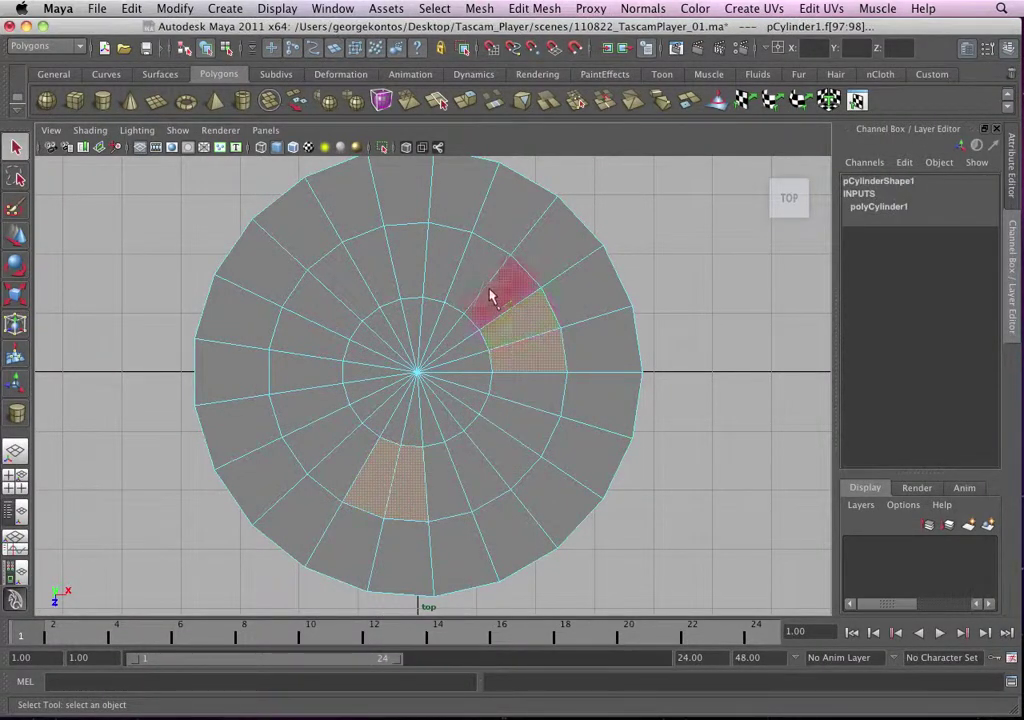
shift+click(350, 283)
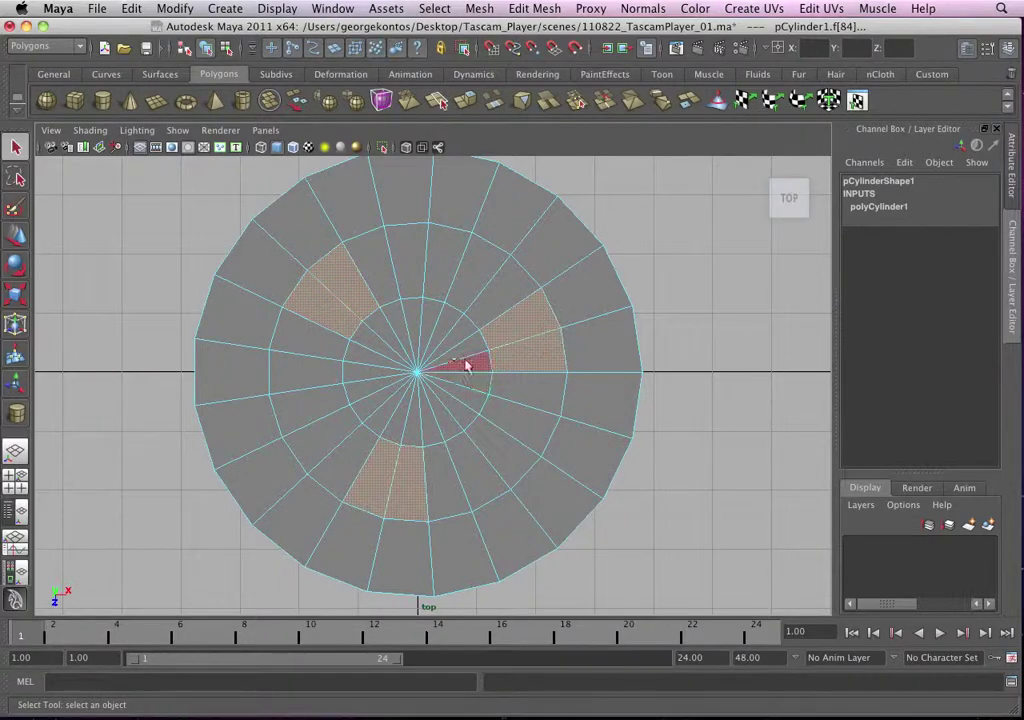
alt+right_drag(466, 364, 440, 300)
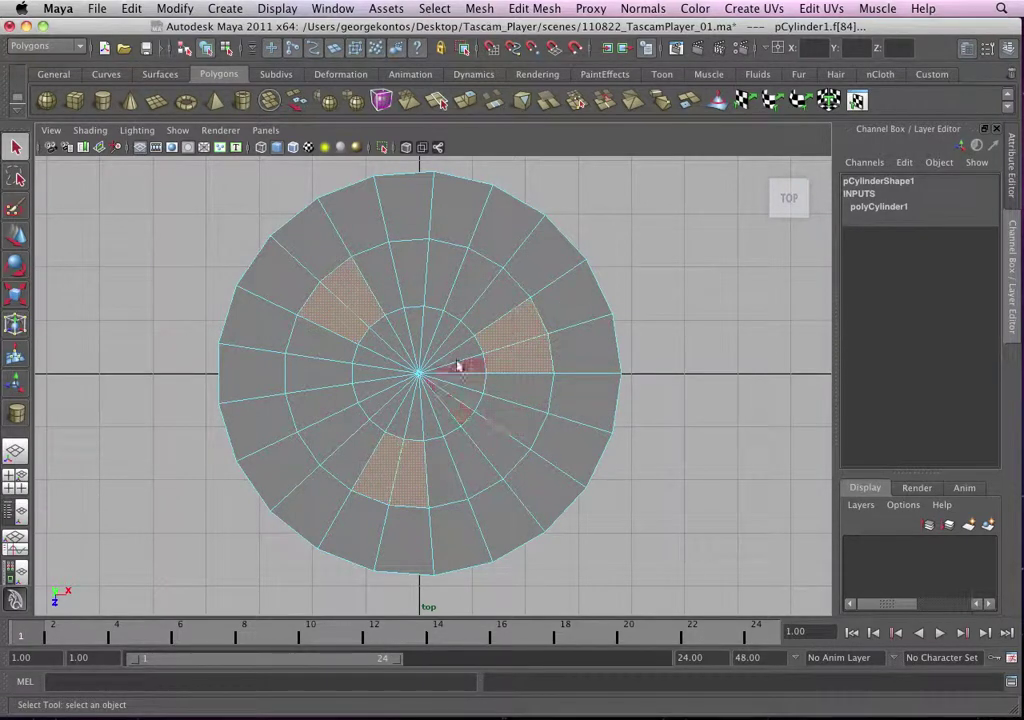
scroll(611, 331, down, 1)
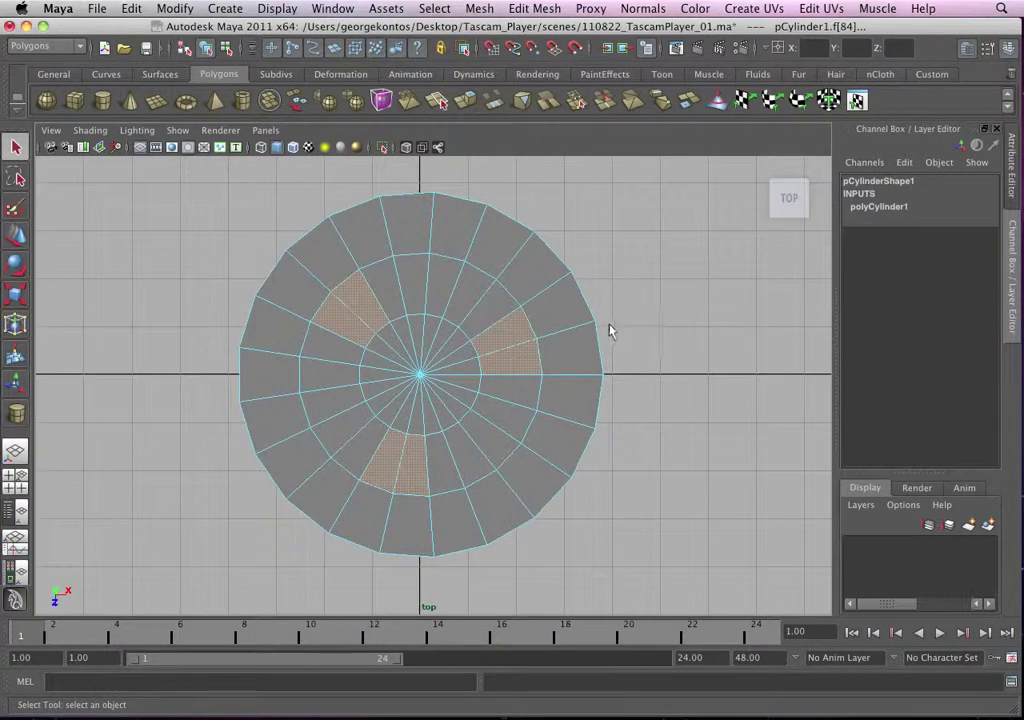
Step: Leave face selection, deselect the cylinder and switch the viewport to the perspective view
right_drag(584, 334, 627, 320)
click(627, 320)
scroll(595, 326, down, 2)
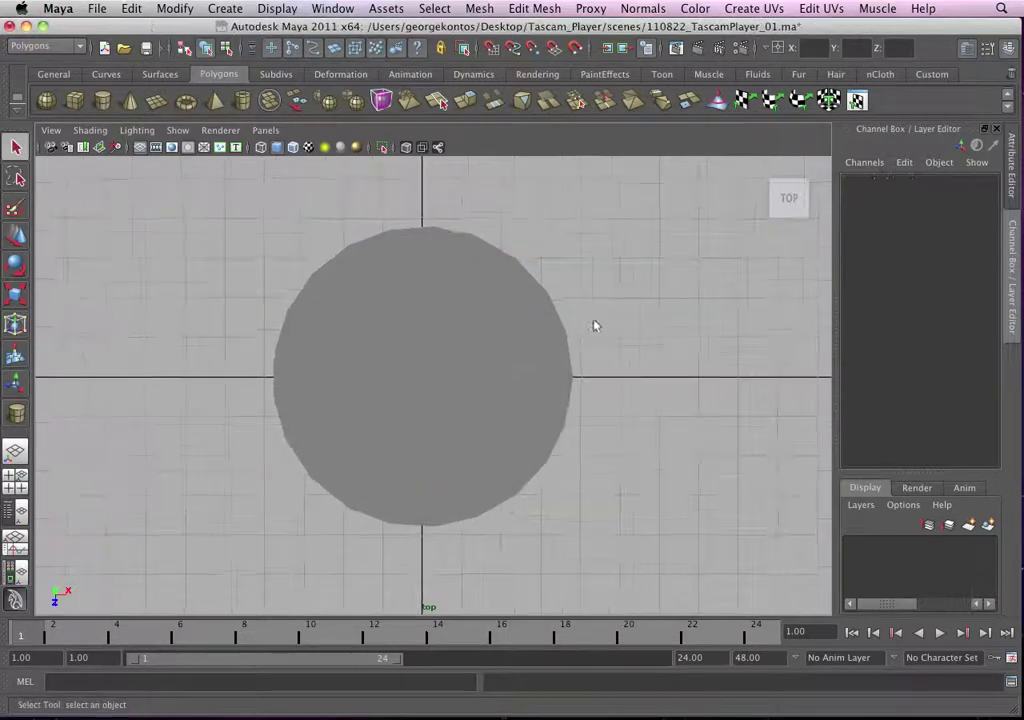
key(space)
drag(595, 326, 658, 370)
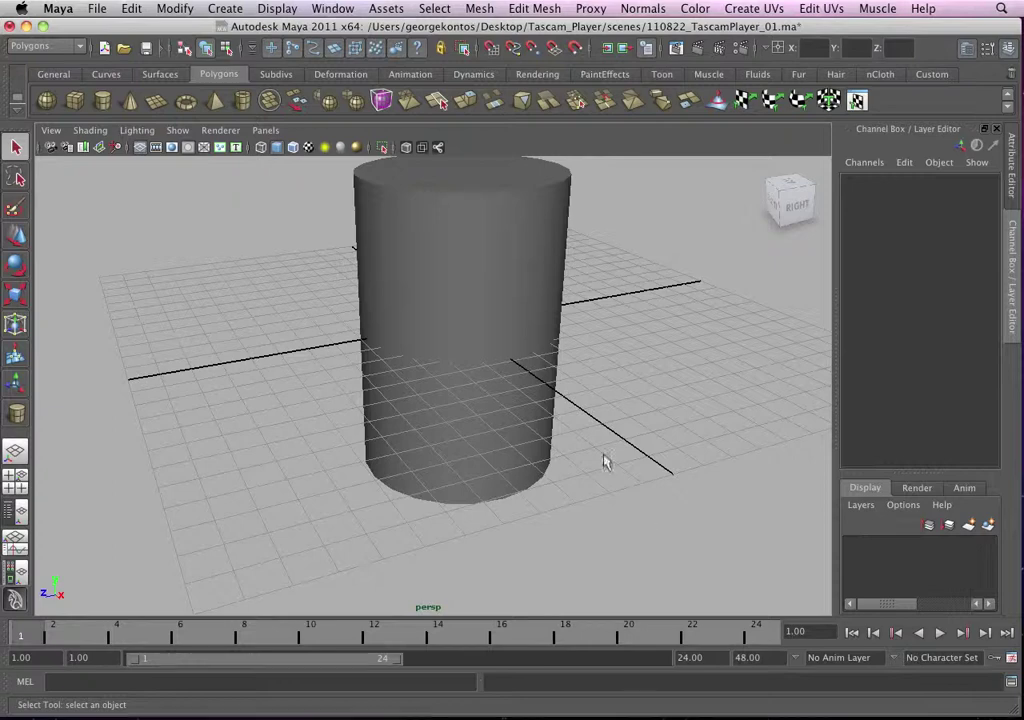
Step: Delete all side and bottom faces of the cylinder, keeping only the top cap, and select the remaining disc as an object
click(487, 314)
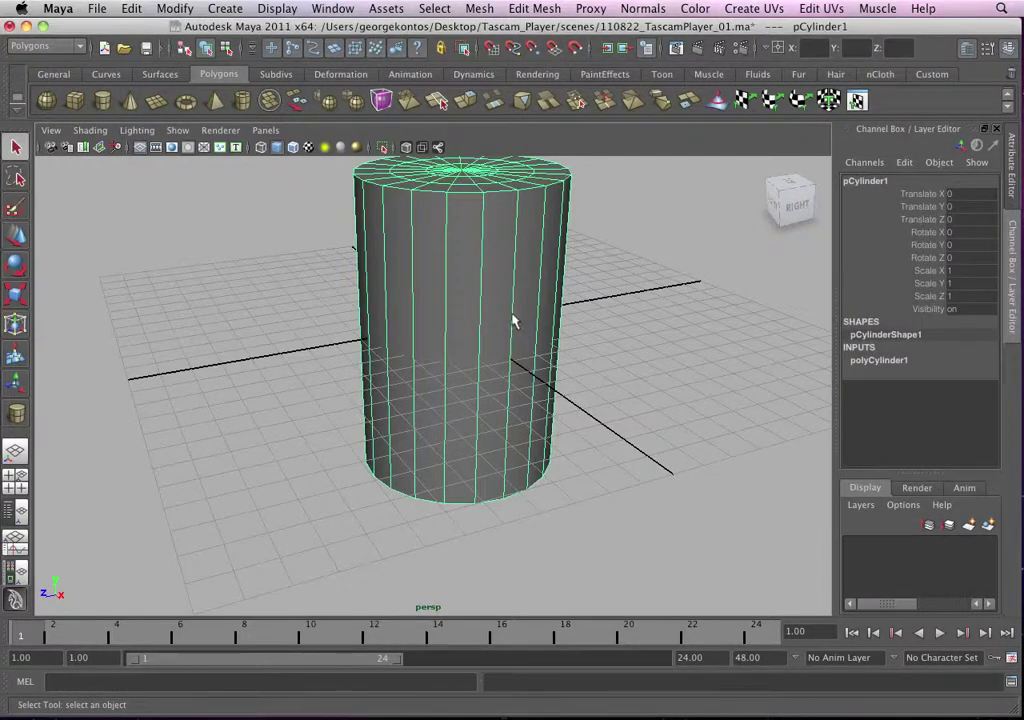
right_drag(507, 313, 495, 345)
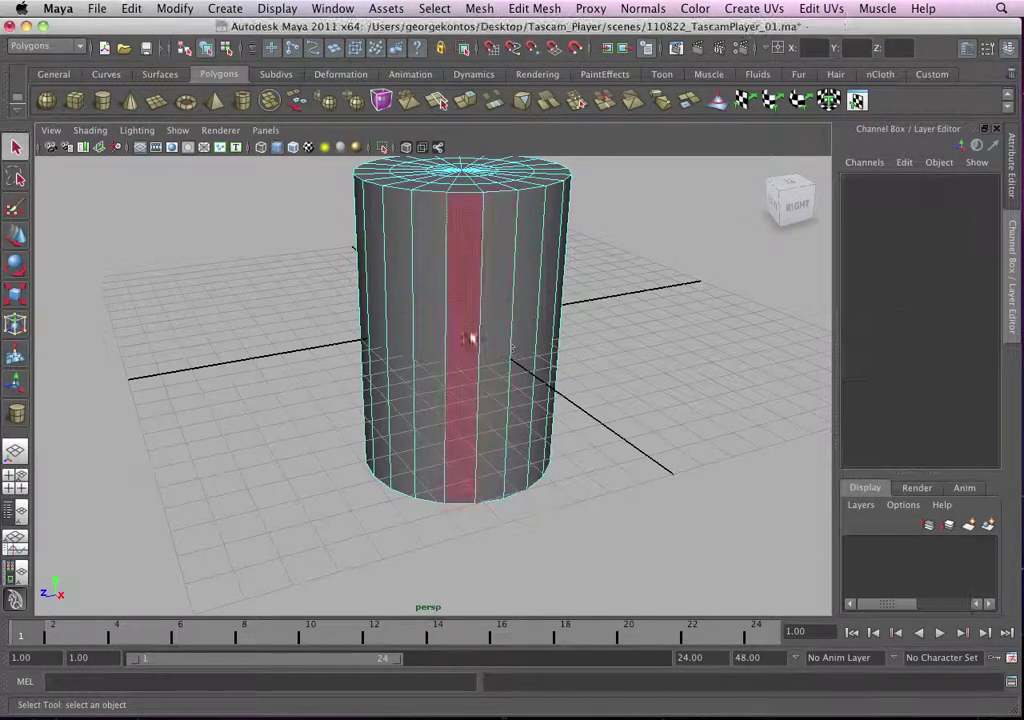
drag(288, 297, 642, 541)
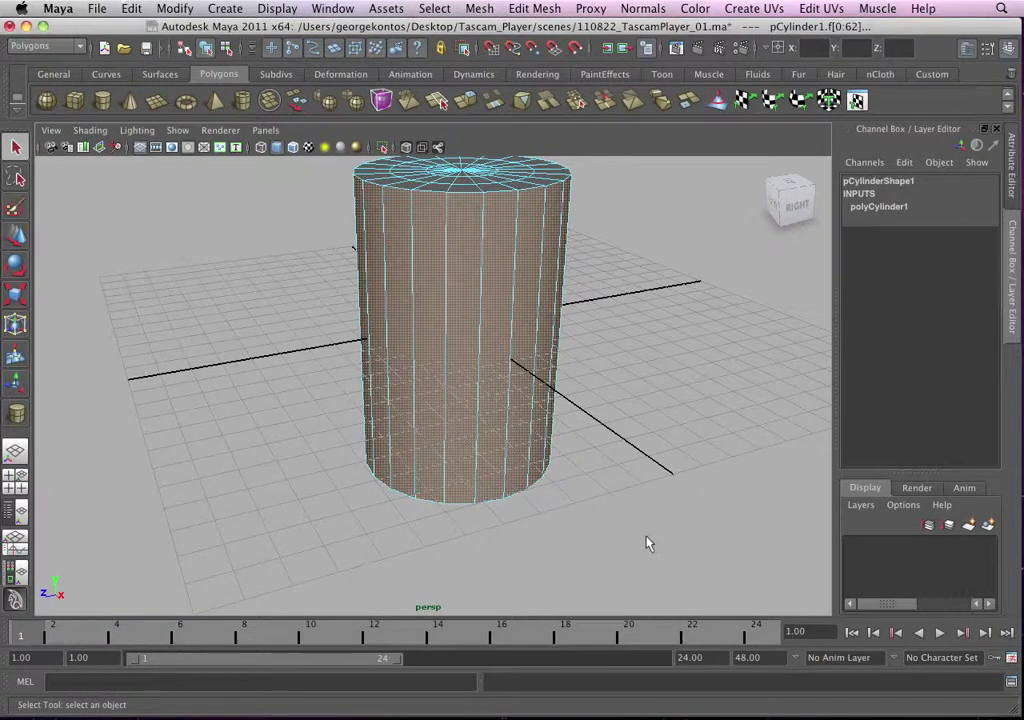
key(Delete)
alt+drag(475, 327, 505, 378)
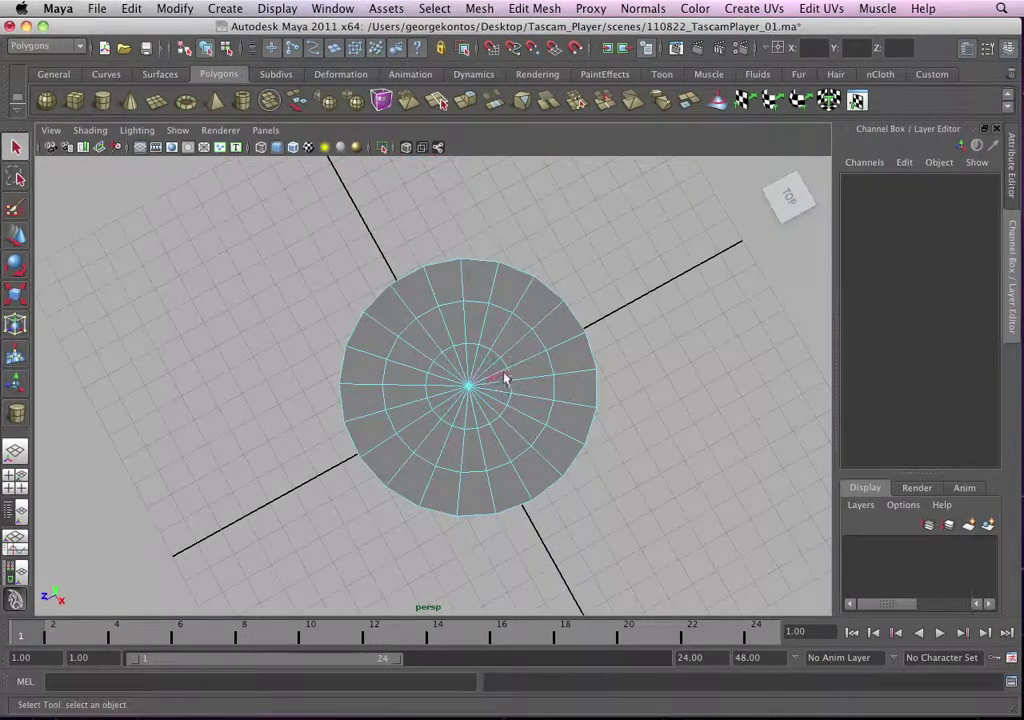
right_drag(505, 378, 549, 343)
click(549, 343)
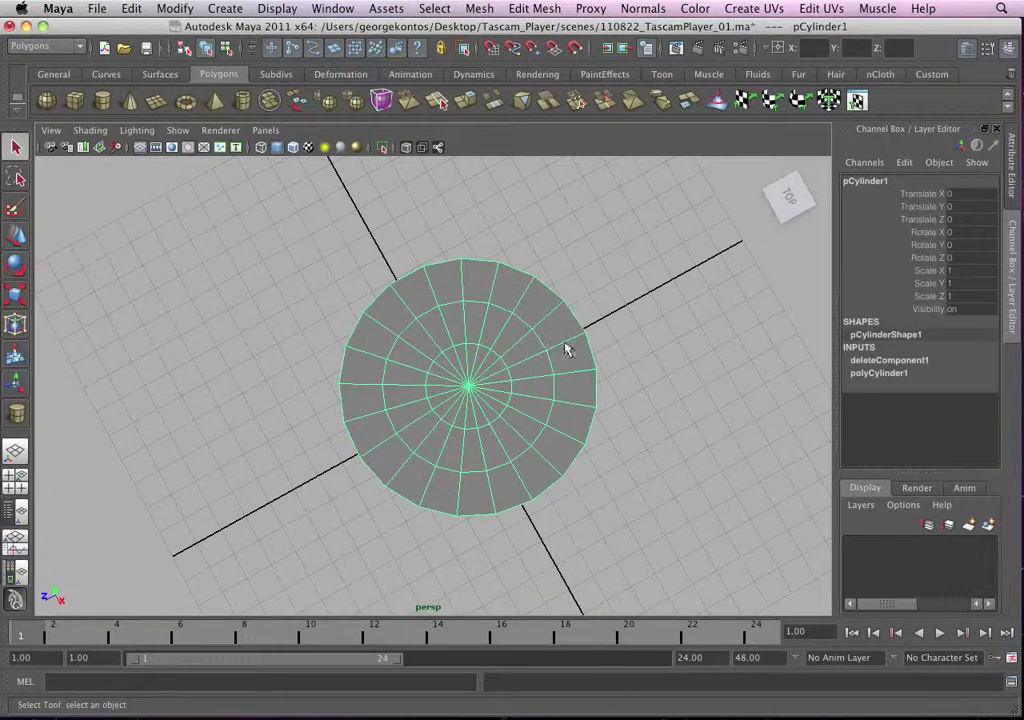
Step: Switch the viewport to the top view and frame the whole disc
key(space)
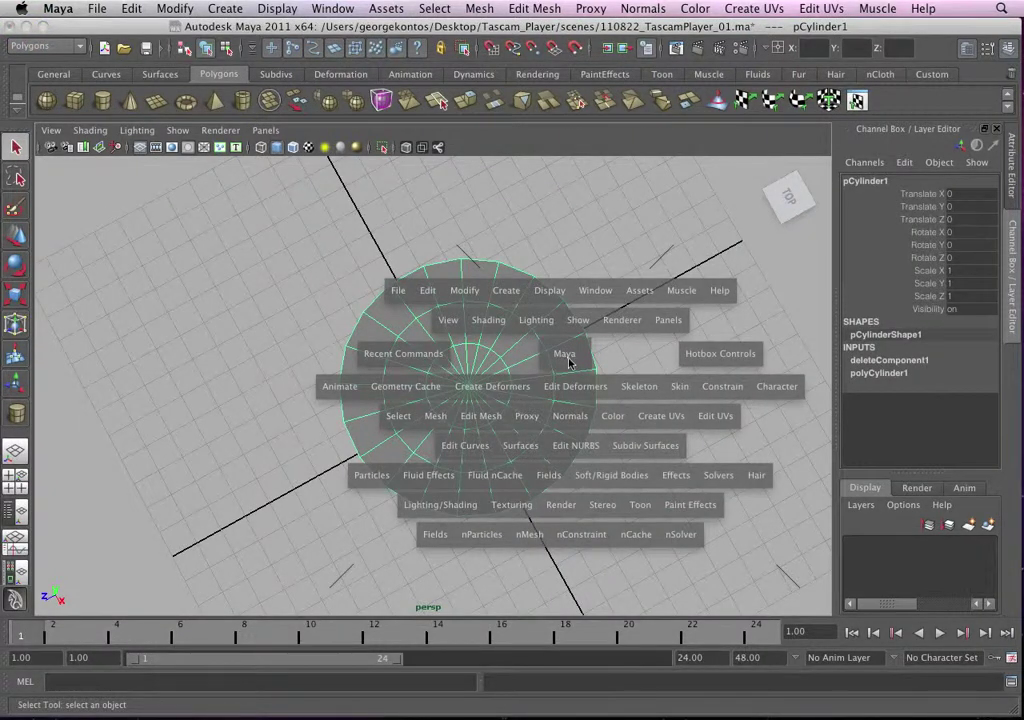
drag(568, 362, 521, 372)
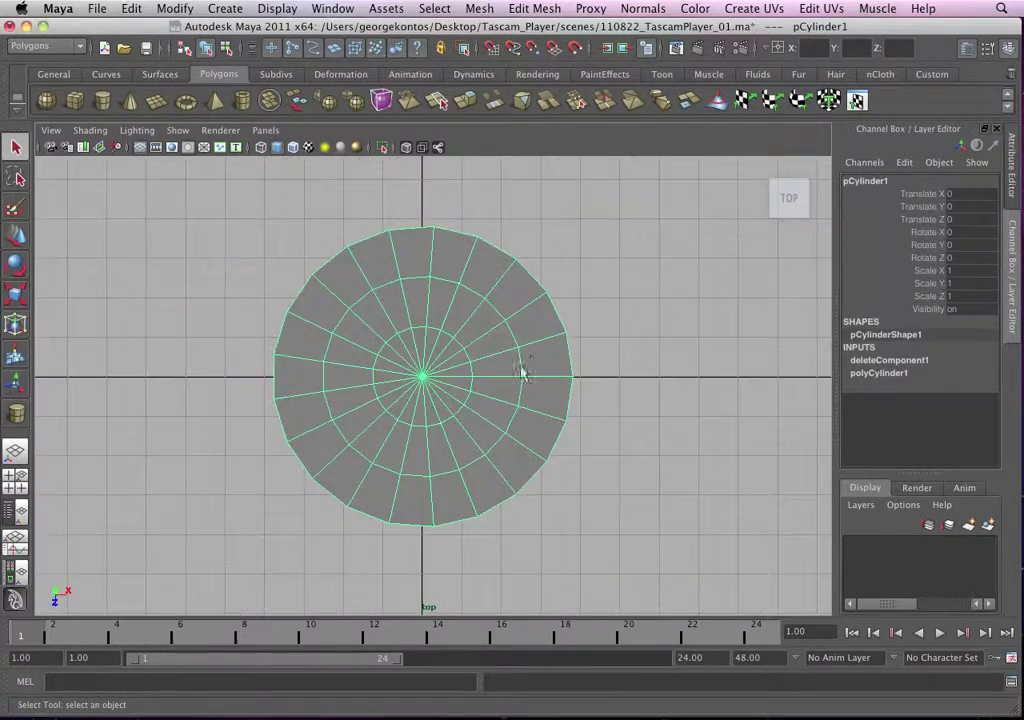
alt+middle_drag(454, 387, 491, 391)
alt+right_drag(491, 391, 576, 438)
alt+middle_drag(576, 438, 528, 457)
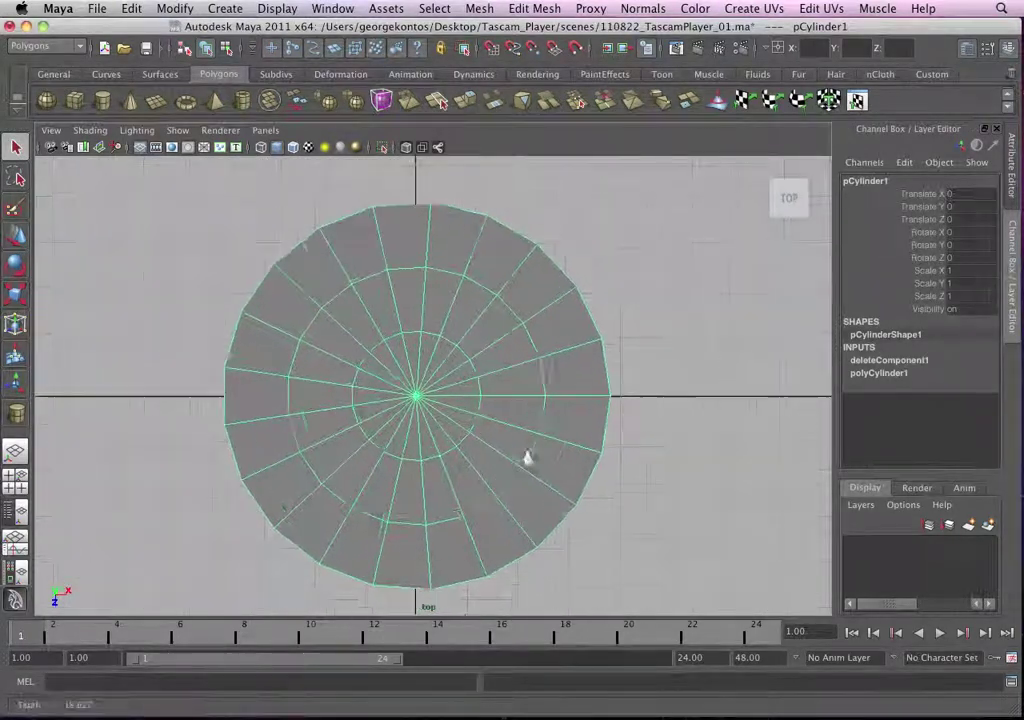
alt+right_drag(412, 448, 462, 464)
alt+middle_drag(441, 272, 448, 354)
alt+right_drag(448, 354, 439, 350)
alt+middle_drag(458, 424, 416, 411)
alt+right_drag(416, 411, 479, 403)
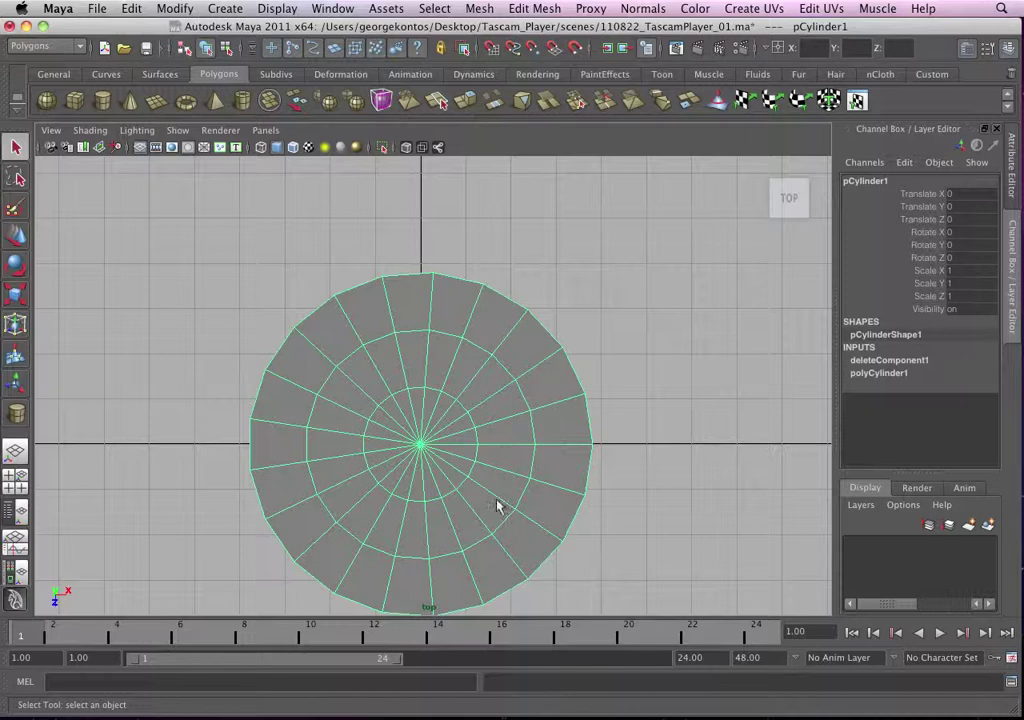
Step: Rotate the disc about 4.5 degrees around Y so that one spoke edge lines up with the vertical grid axis
alt+middle_drag(407, 418, 391, 327)
alt+right_drag(391, 327, 464, 350)
alt+middle_drag(464, 350, 459, 341)
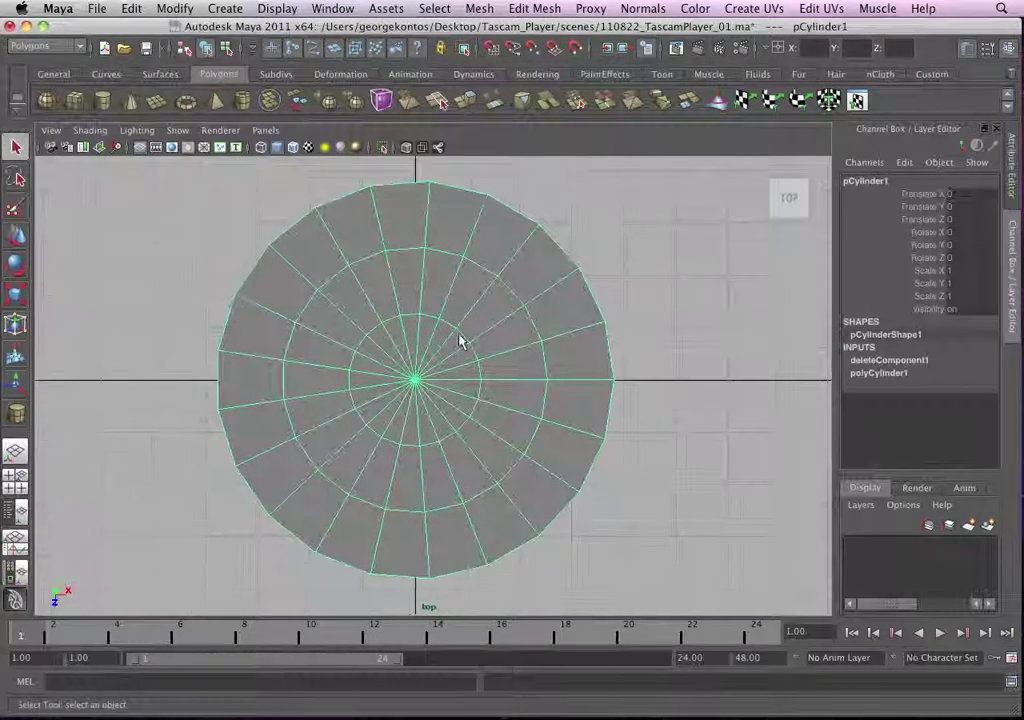
key(e)
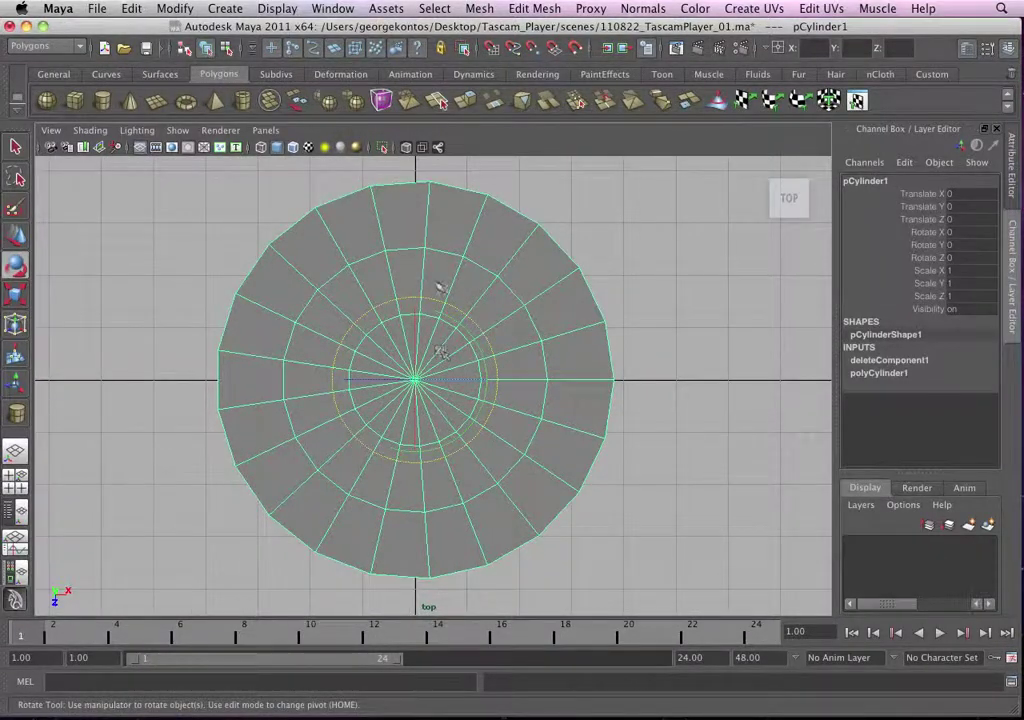
alt+right_drag(432, 348, 590, 430)
alt+middle_drag(492, 404, 497, 361)
alt+right_drag(497, 361, 432, 382)
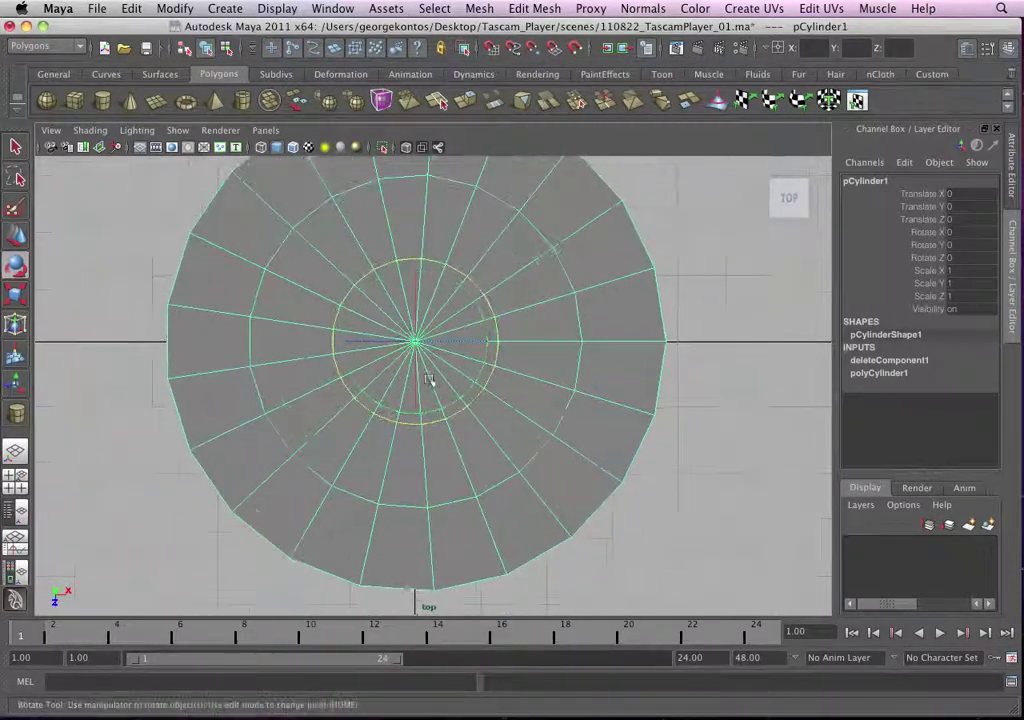
alt+middle_drag(432, 382, 445, 475)
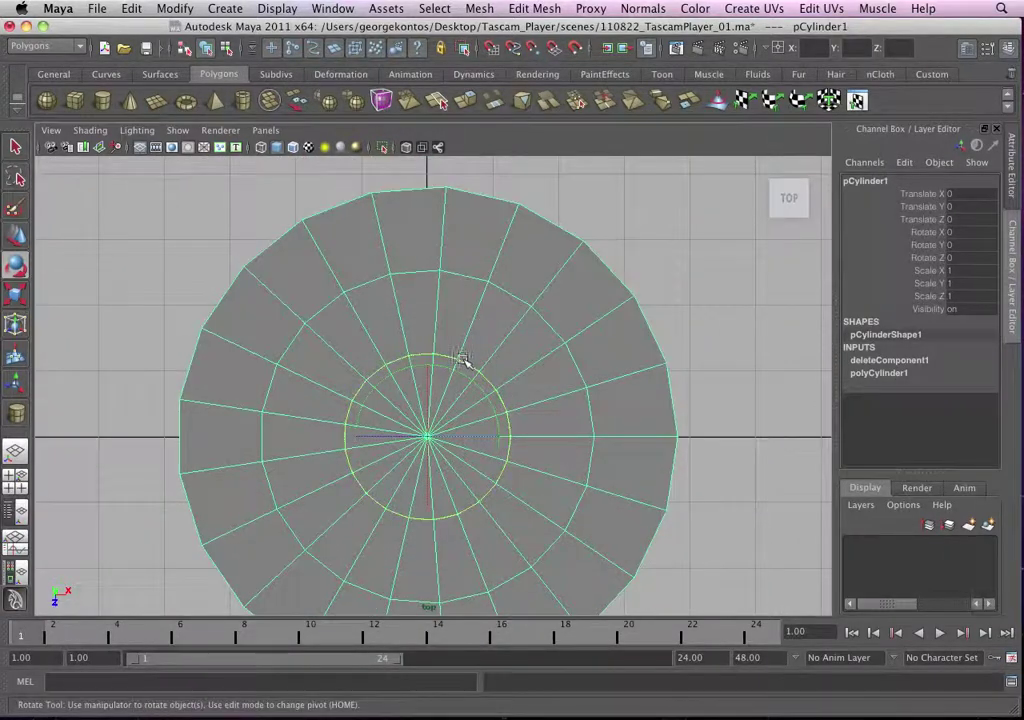
drag(462, 360, 459, 359)
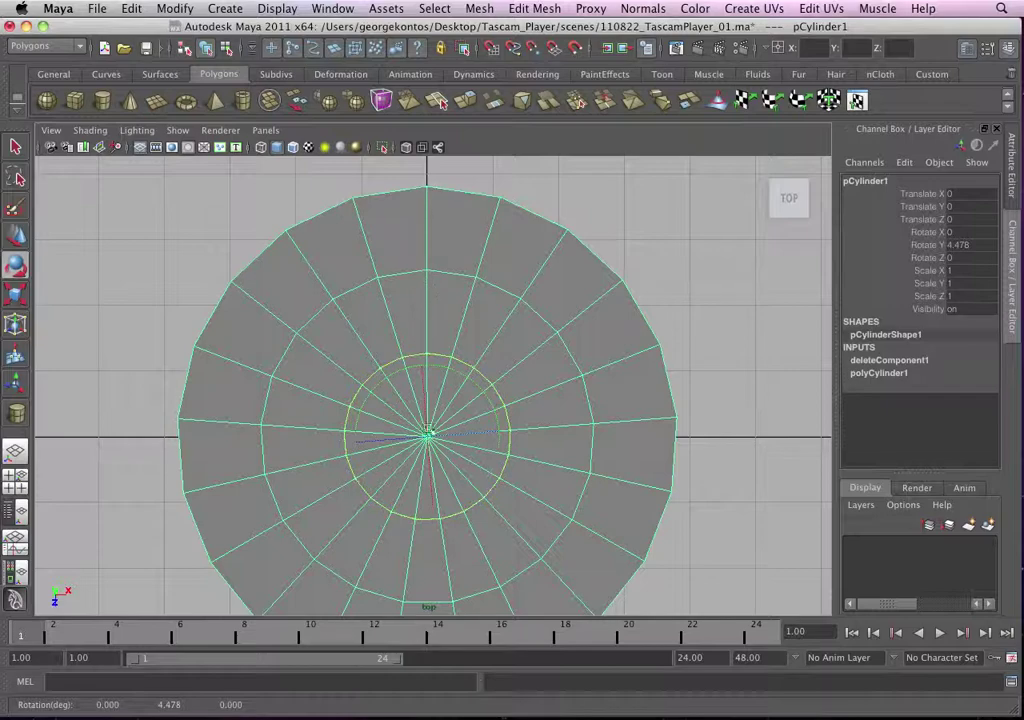
scroll(425, 262, down, 2)
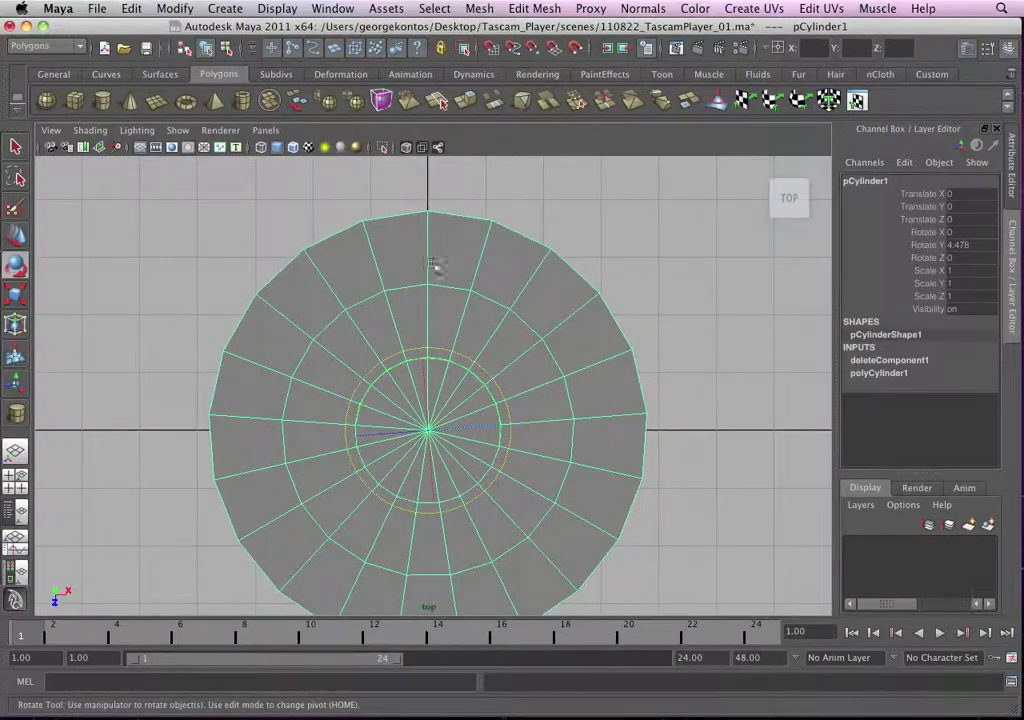
Step: Fine-tune the disc's Y rotation to about 4.2 degrees, matching its uppermost spoke to the grid axis
alt+right_drag(428, 385, 597, 418)
alt+middle_drag(484, 377, 454, 502)
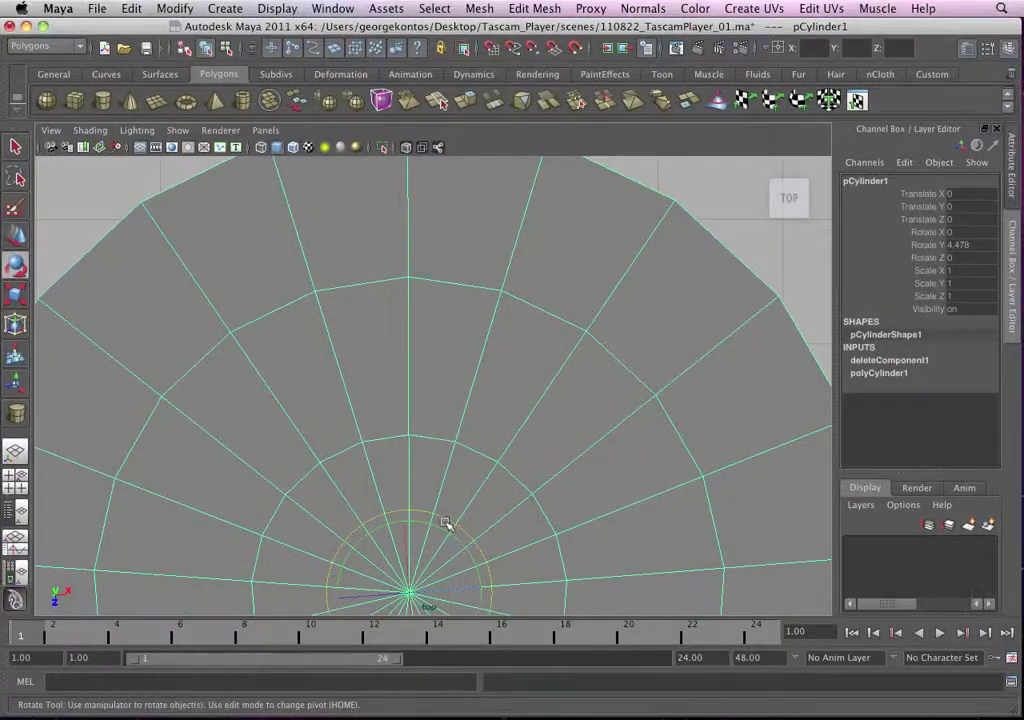
drag(446, 523, 443, 518)
scroll(434, 390, down, 3)
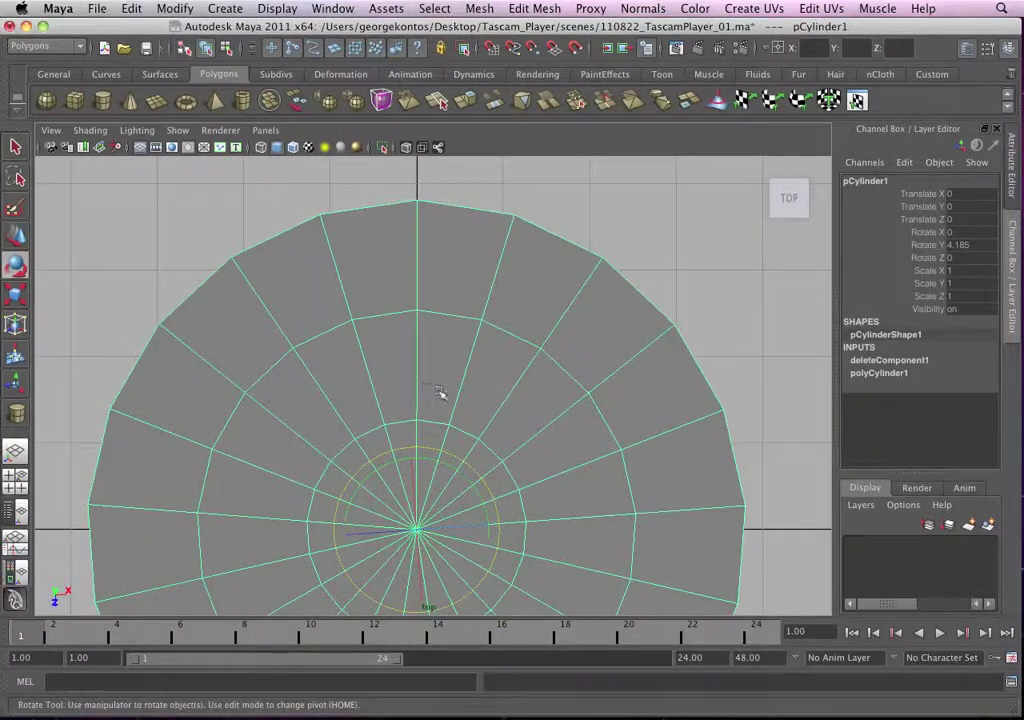
alt+middle_drag(444, 396, 441, 373)
Step: Try the rounded Rotate Y values 4 and 2 on the disc
click(976, 245)
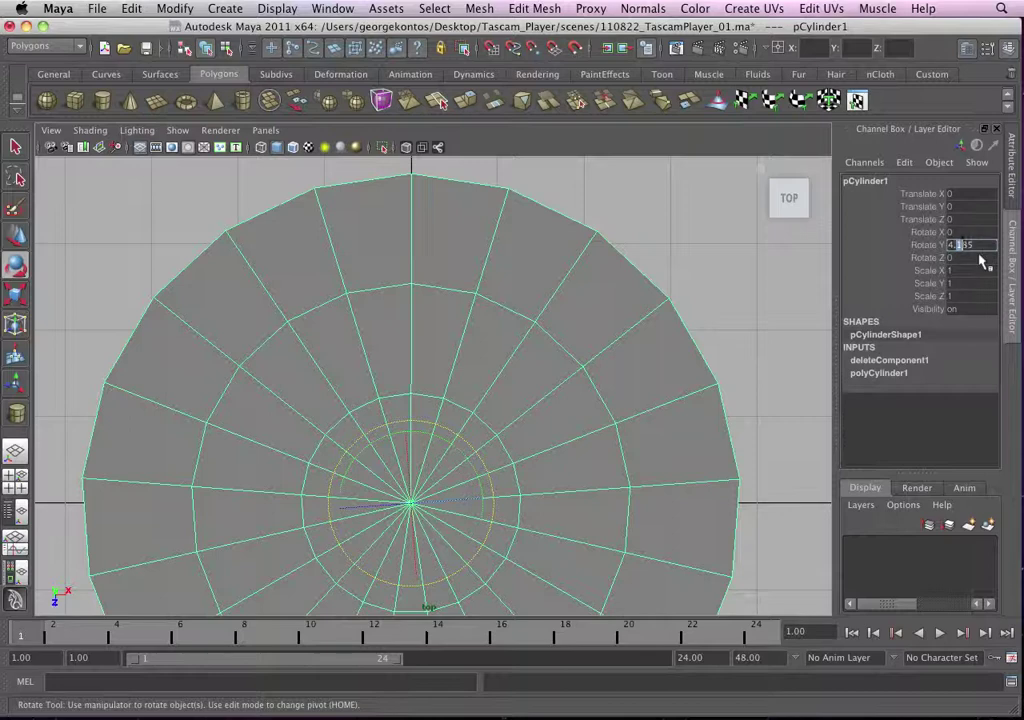
text(4.)
key(Return)
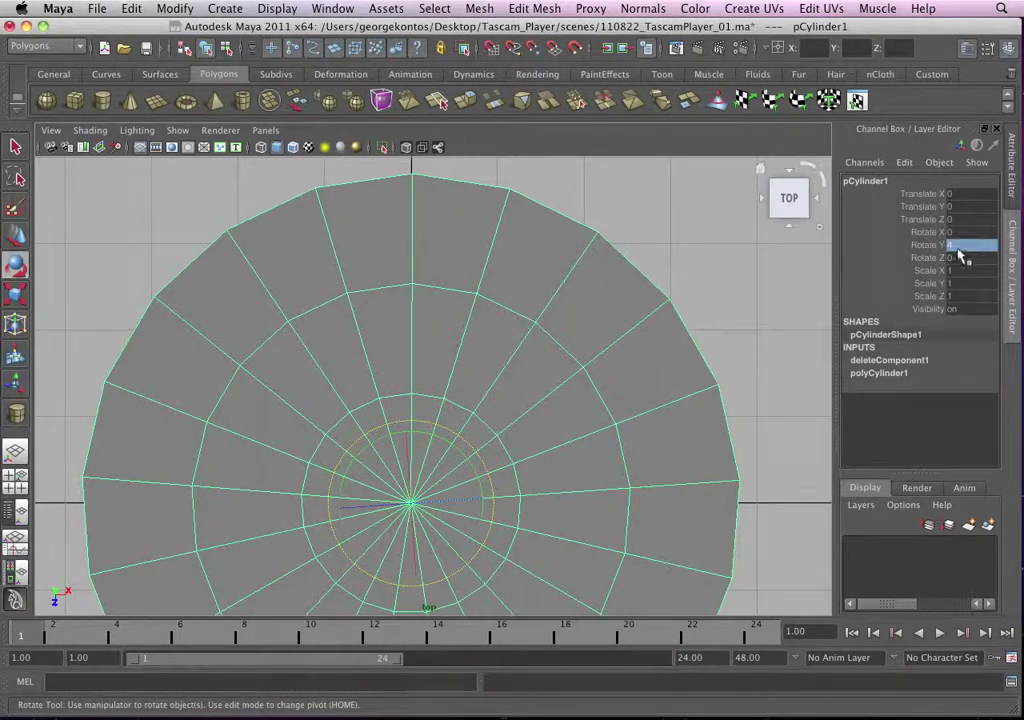
click(959, 246)
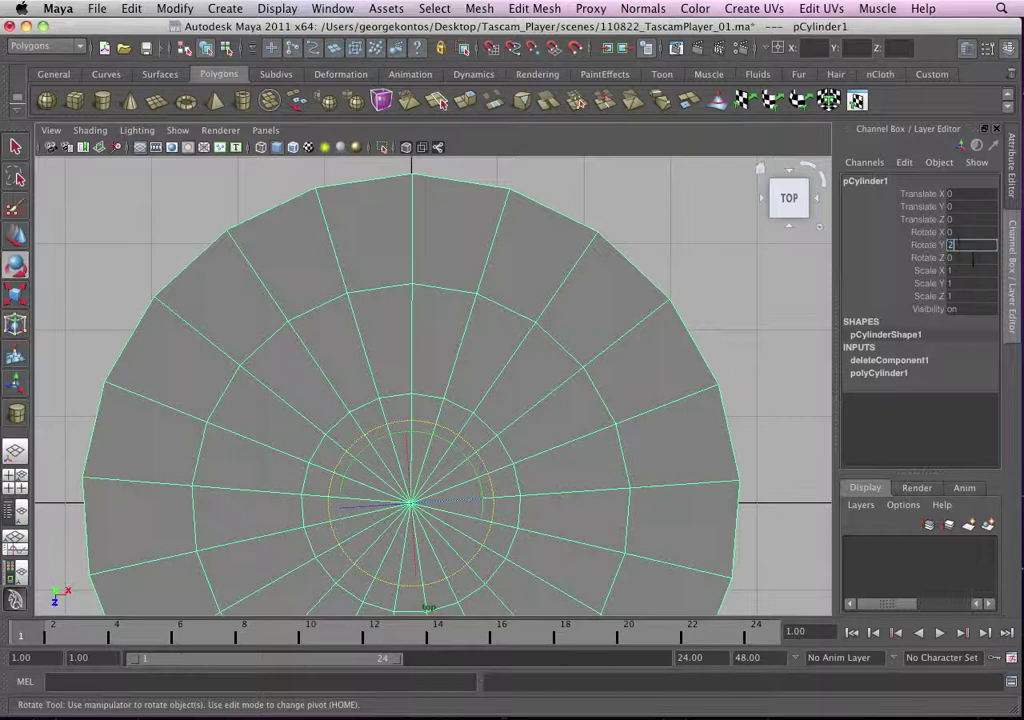
key(Return)
click(649, 192)
click(448, 415)
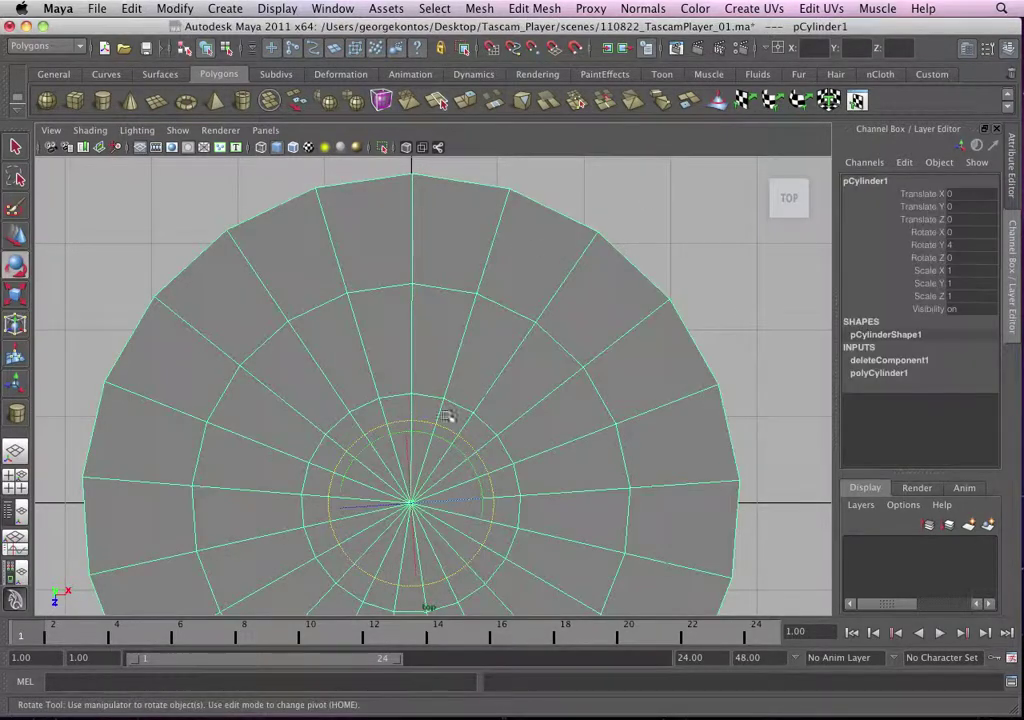
Step: Rotate the disc freehand to about 4.28 degrees around Y, check its alignment with the grid axes, and deselect it
drag(444, 430, 446, 430)
alt+right_drag(473, 348, 389, 347)
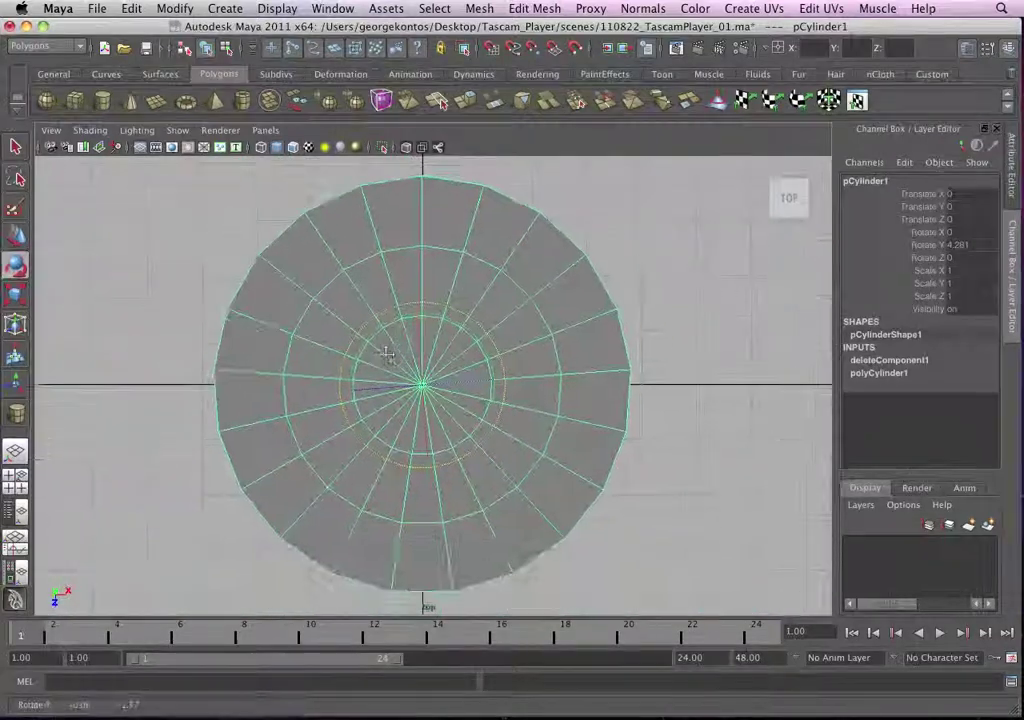
key(w)
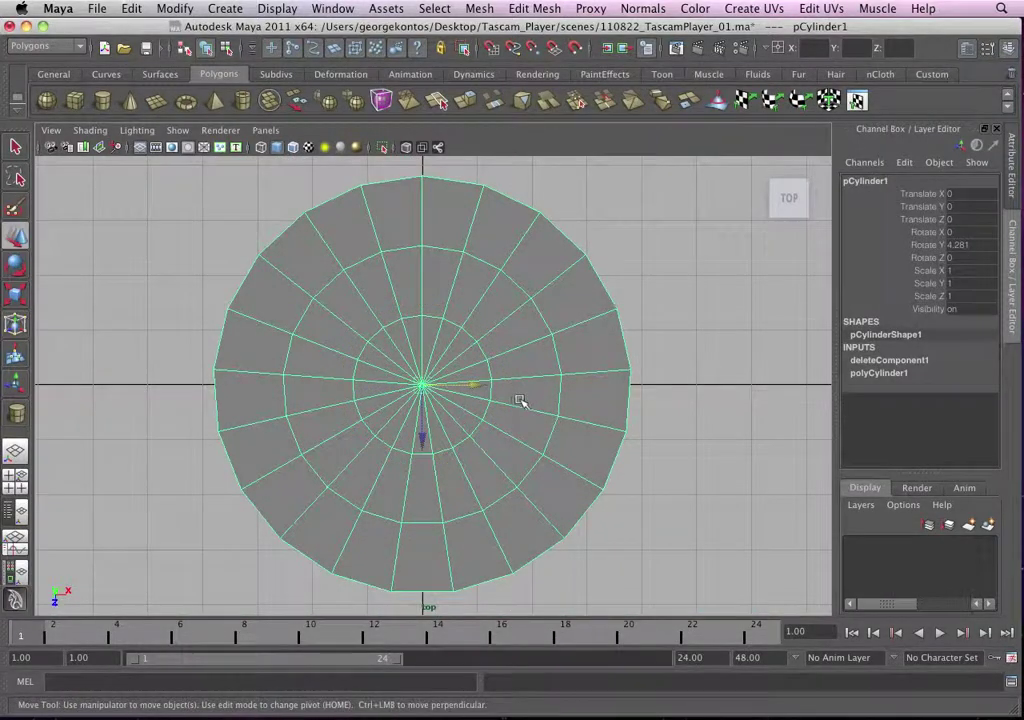
alt+right_drag(521, 402, 702, 533)
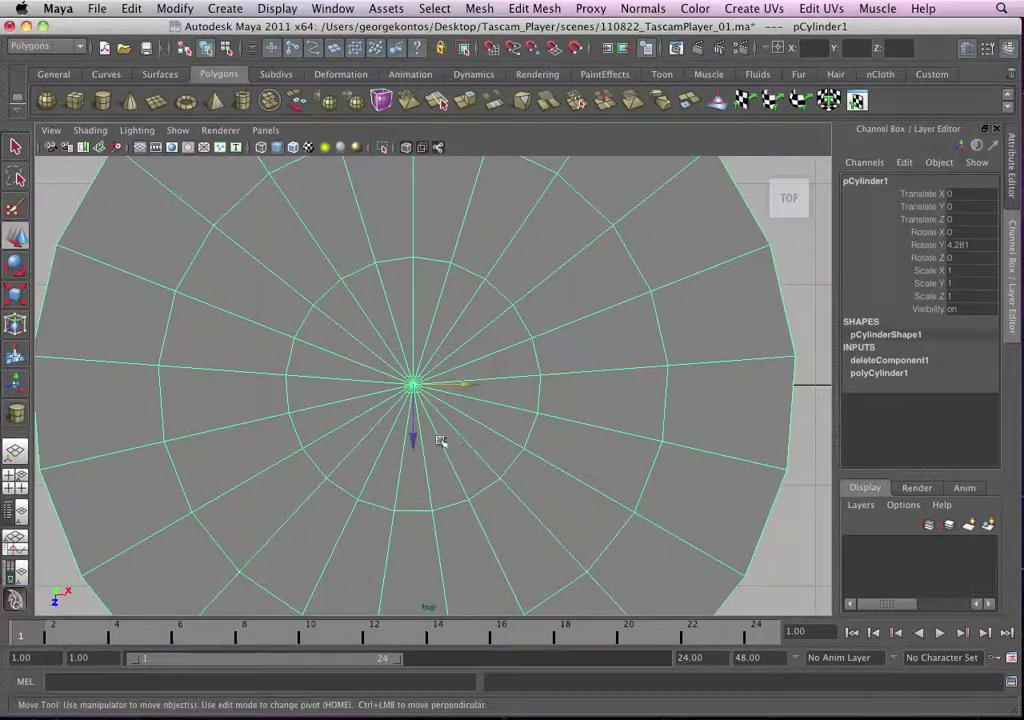
key(e)
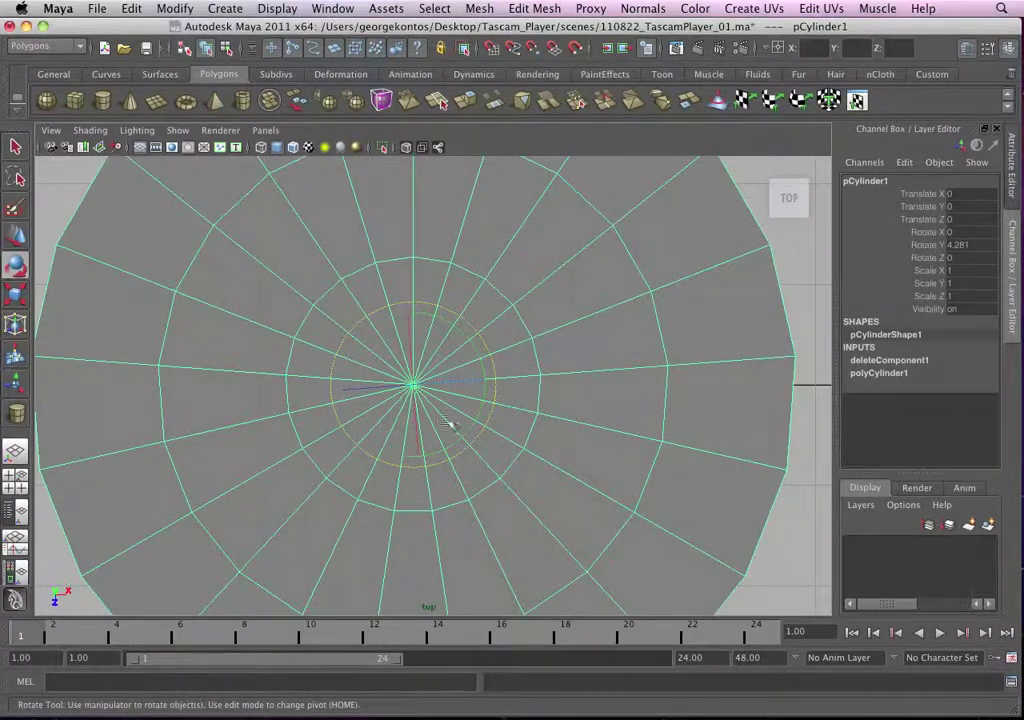
alt+right_drag(482, 402, 395, 379)
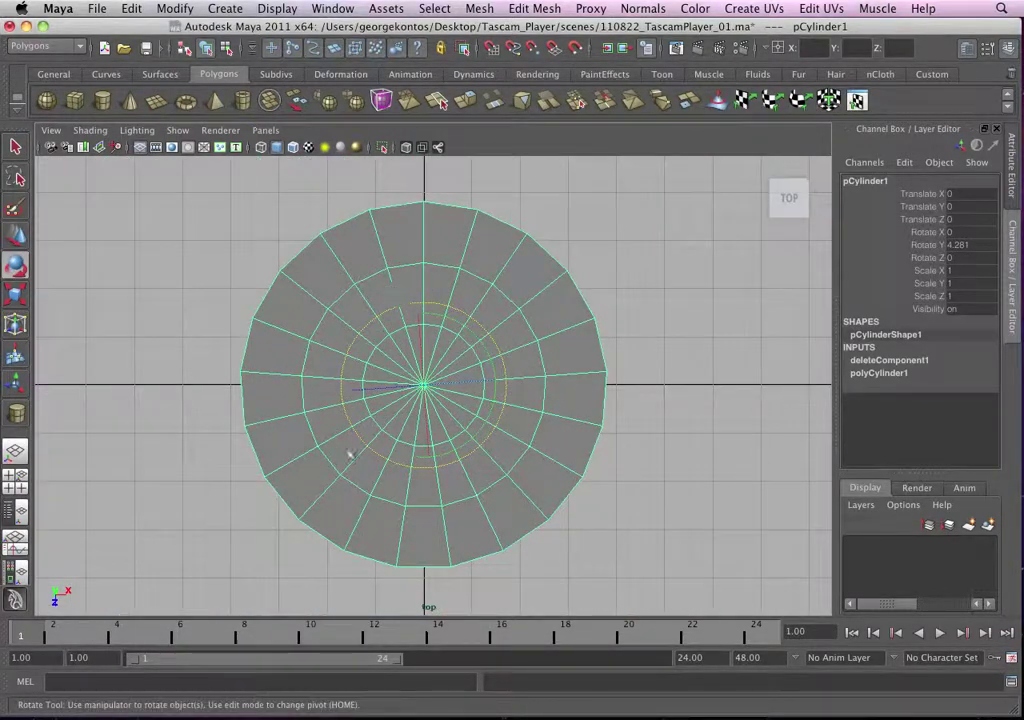
click(582, 196)
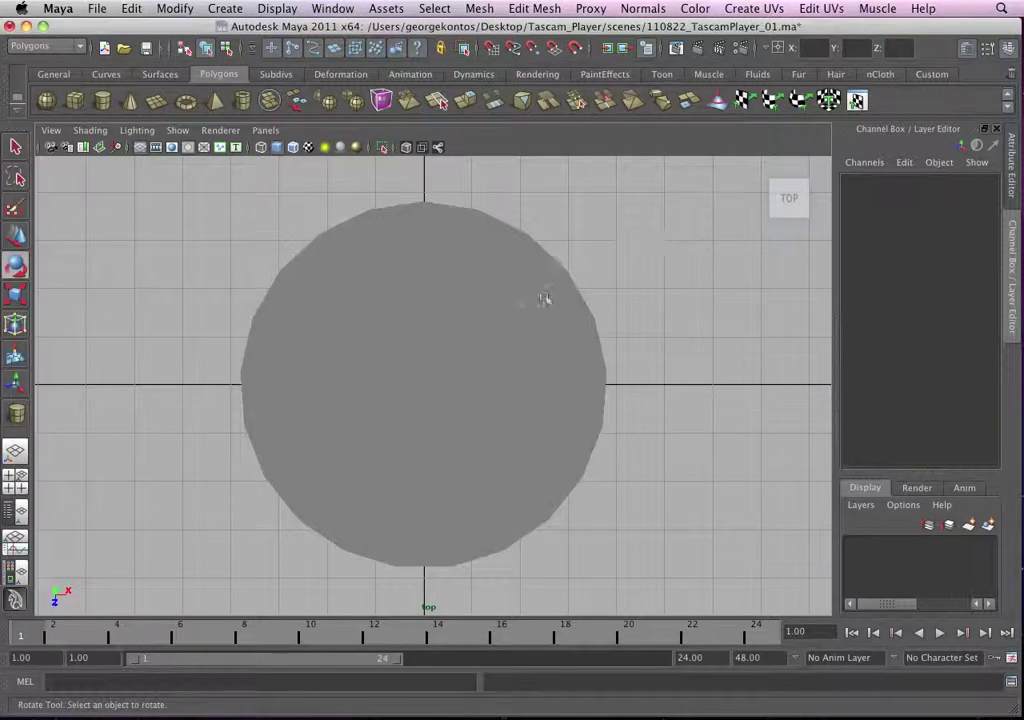
Step: Select the disc and delete its construction history
click(455, 226)
click(133, 8)
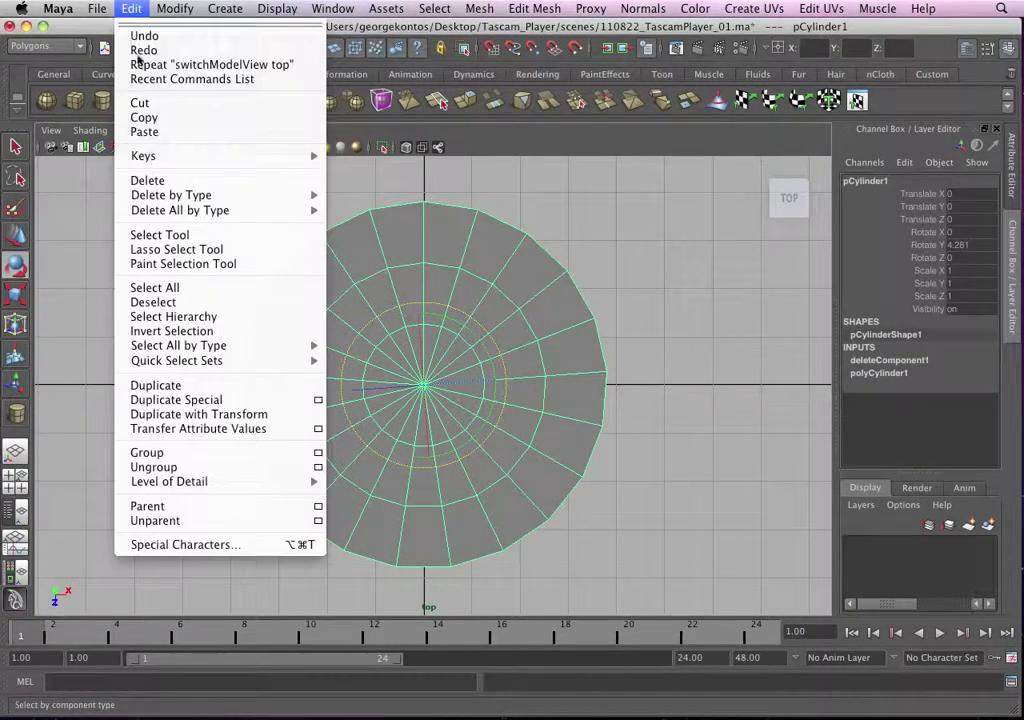
mouse_move(160, 195)
click(406, 203)
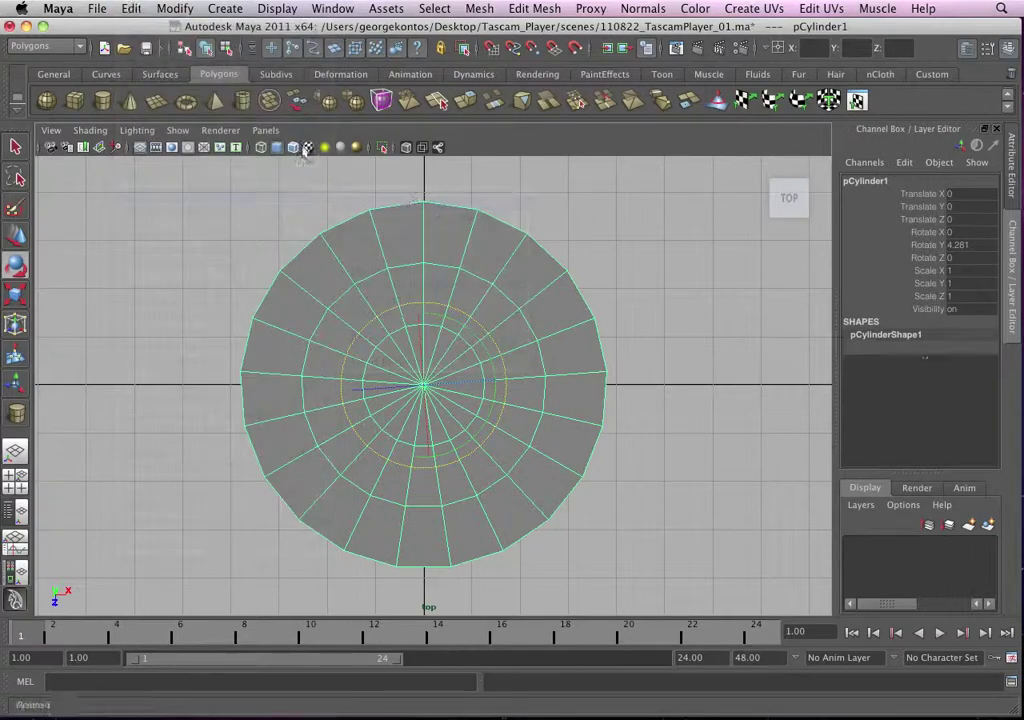
Step: Inspect the spoke alignment in wireframe, freeze the disc's transformations, and return to shaded display
key(4)
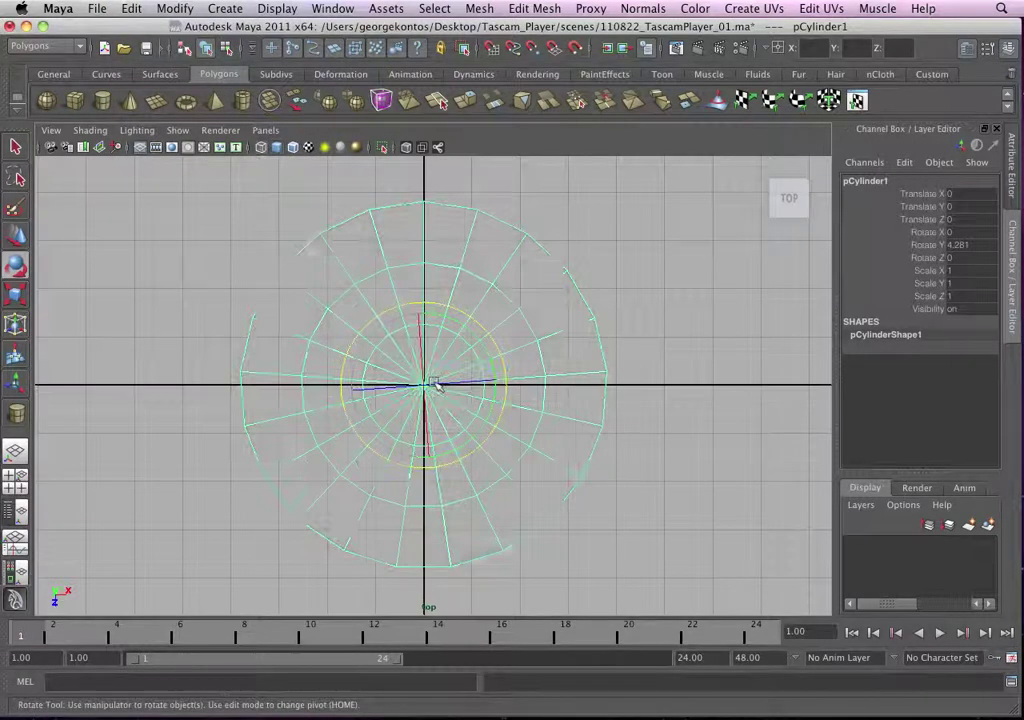
mouse_move(462, 408)
alt+right_down()
mouse_move(467, 420)
mouse_move(731, 521)
alt+right_up()
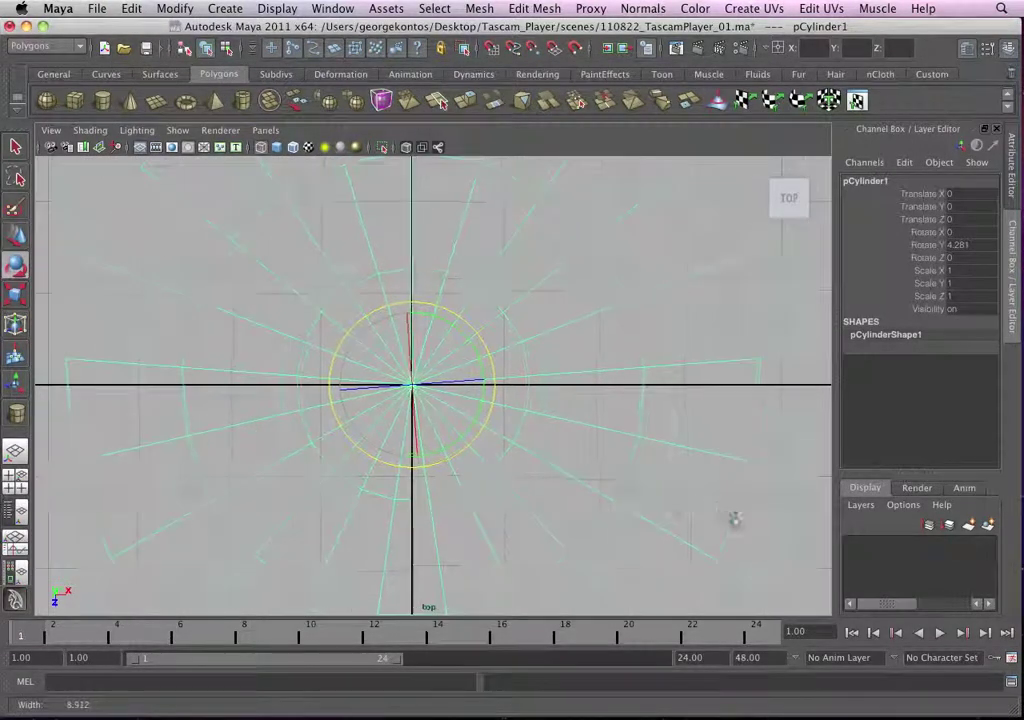
key(e)
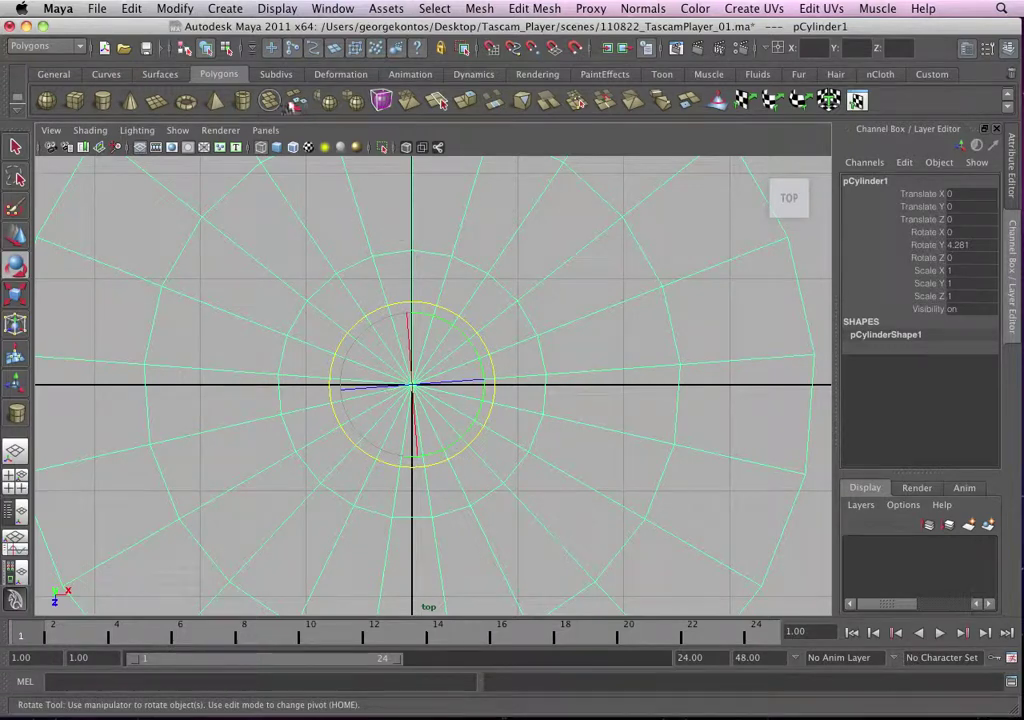
click(173, 9)
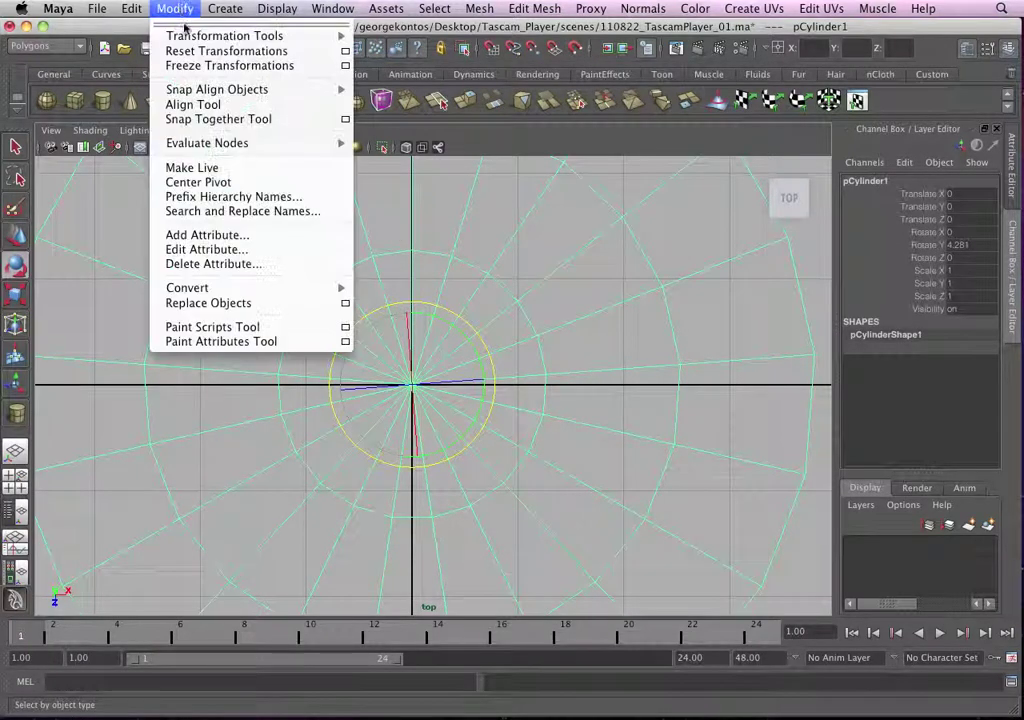
click(228, 66)
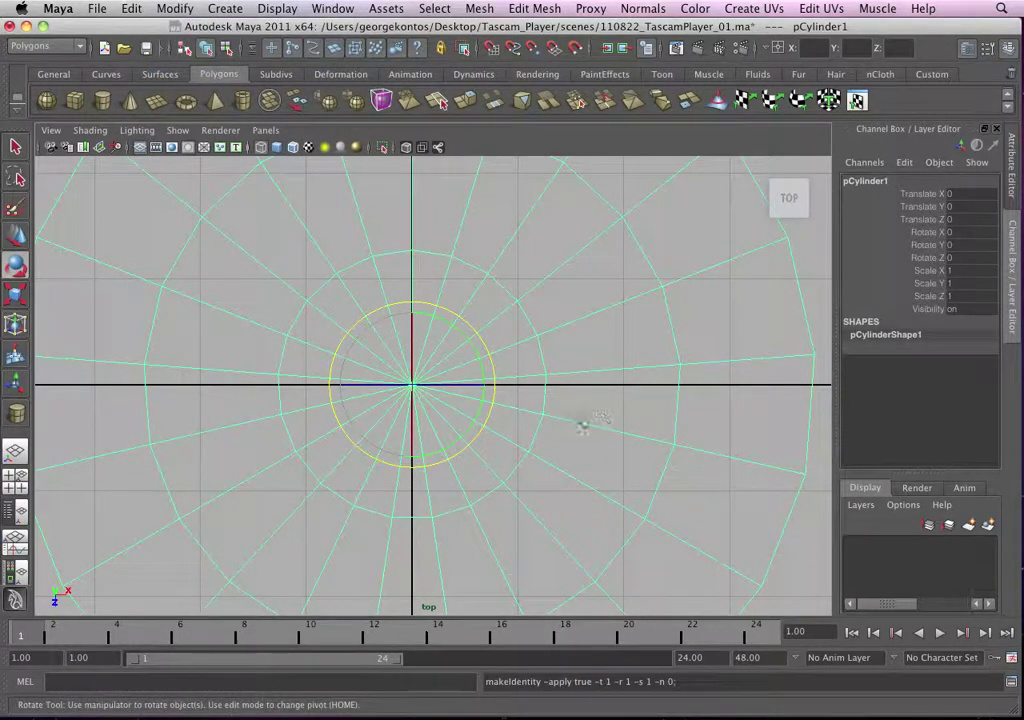
alt+right_drag(464, 374, 452, 430)
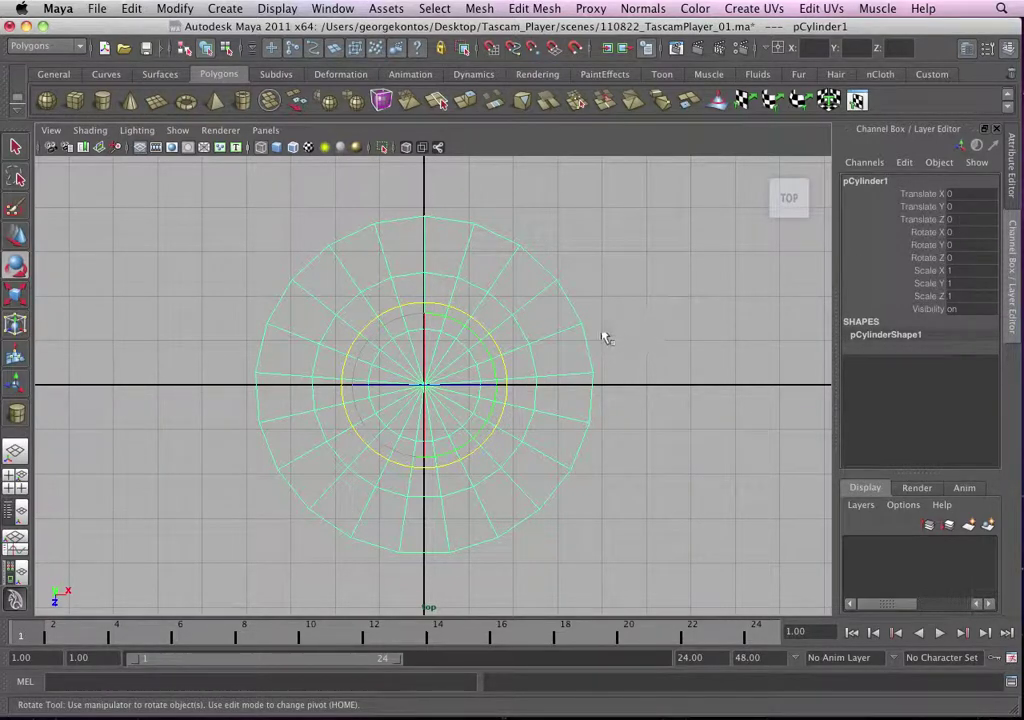
mouse_move(492, 398)
alt+right_down()
mouse_move(599, 466)
mouse_move(492, 381)
mouse_move(528, 389)
mouse_move(473, 361)
mouse_move(473, 348)
alt+right_up()
key(5)
Step: Check the Tascam reference photo in Preview, and scale the disc's middle edge loop outward in Maya to narrow the outer rim
key(super+Tab)
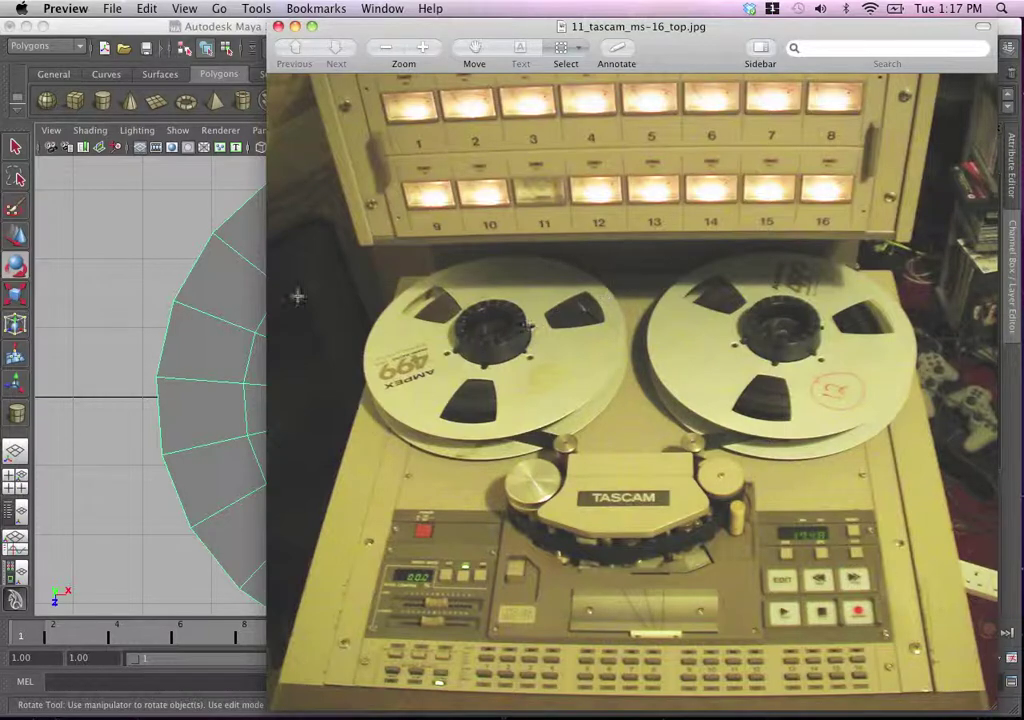
key(super+Tab)
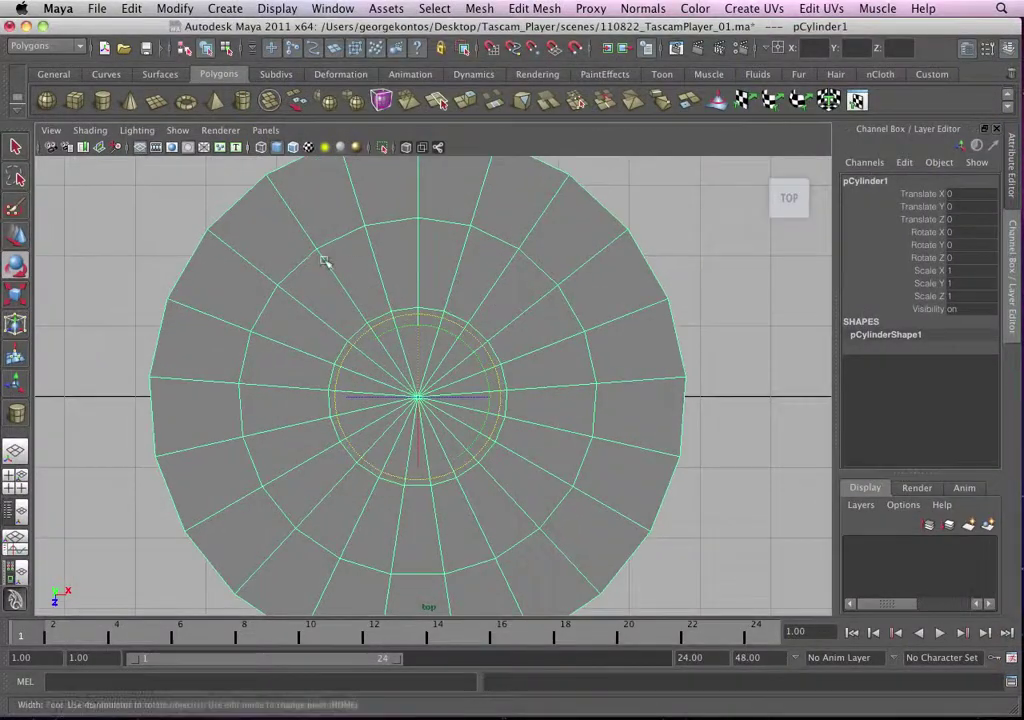
right_drag(323, 261, 322, 220)
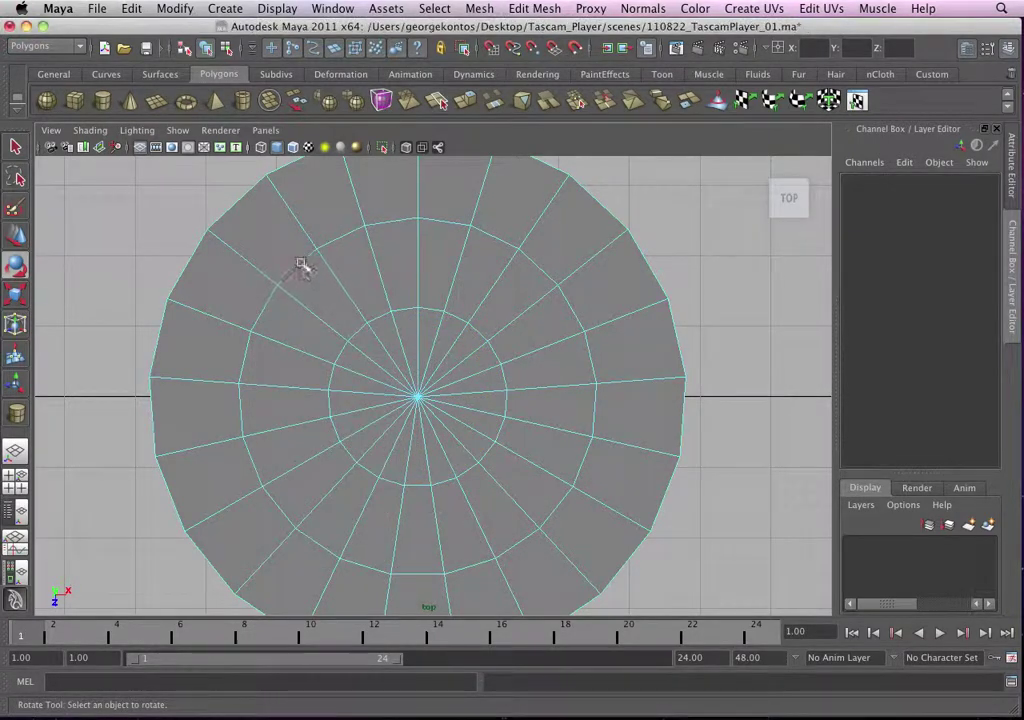
double_click(303, 265)
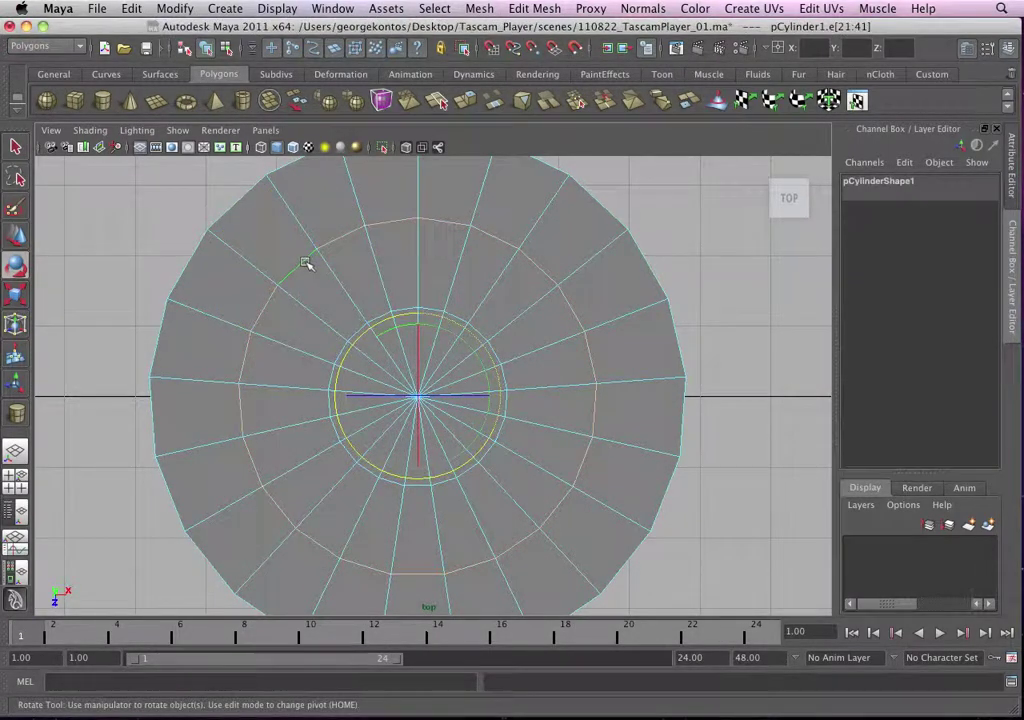
key(r)
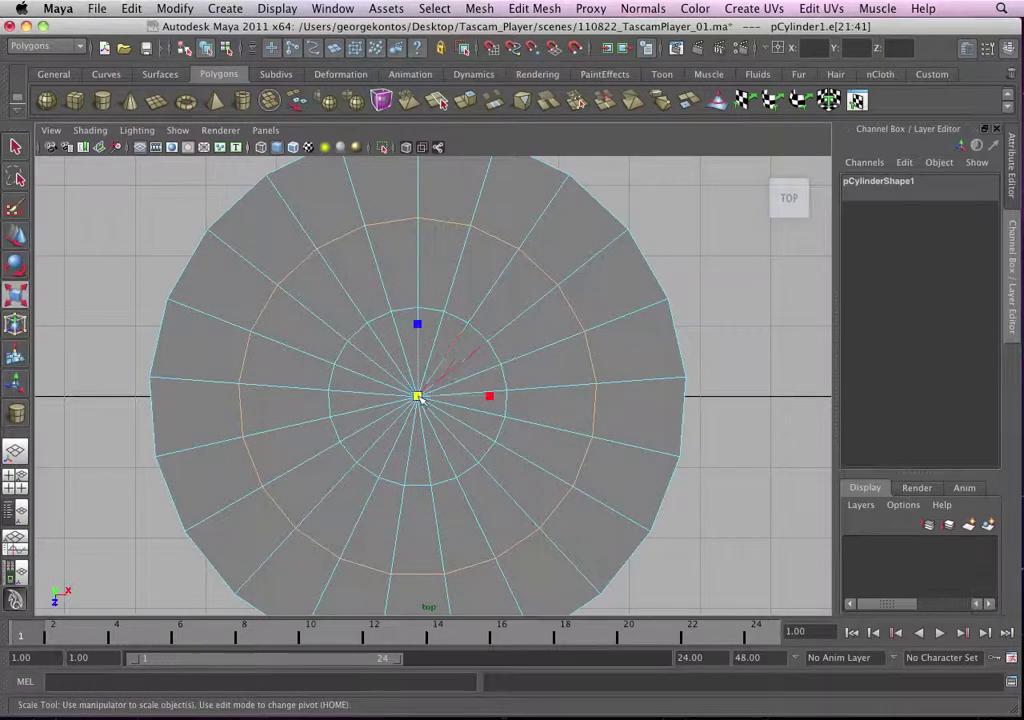
drag(417, 396, 465, 378)
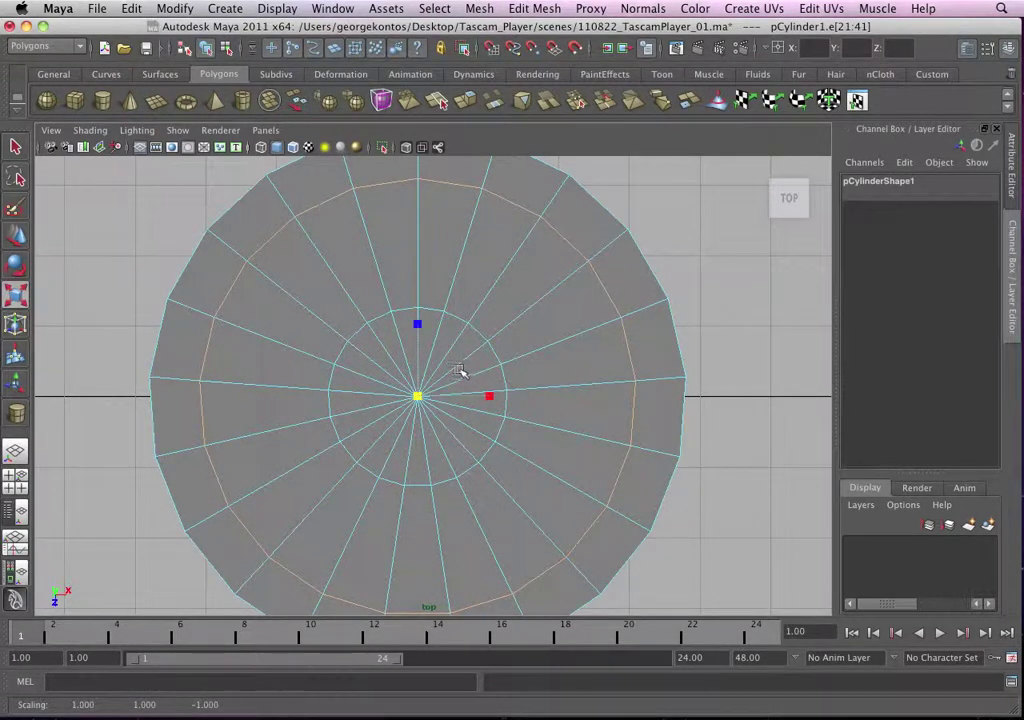
Step: Compare with the reel photo in Preview again, and scale the disc's innermost edge loop slightly inward in Maya
key(super+Tab)
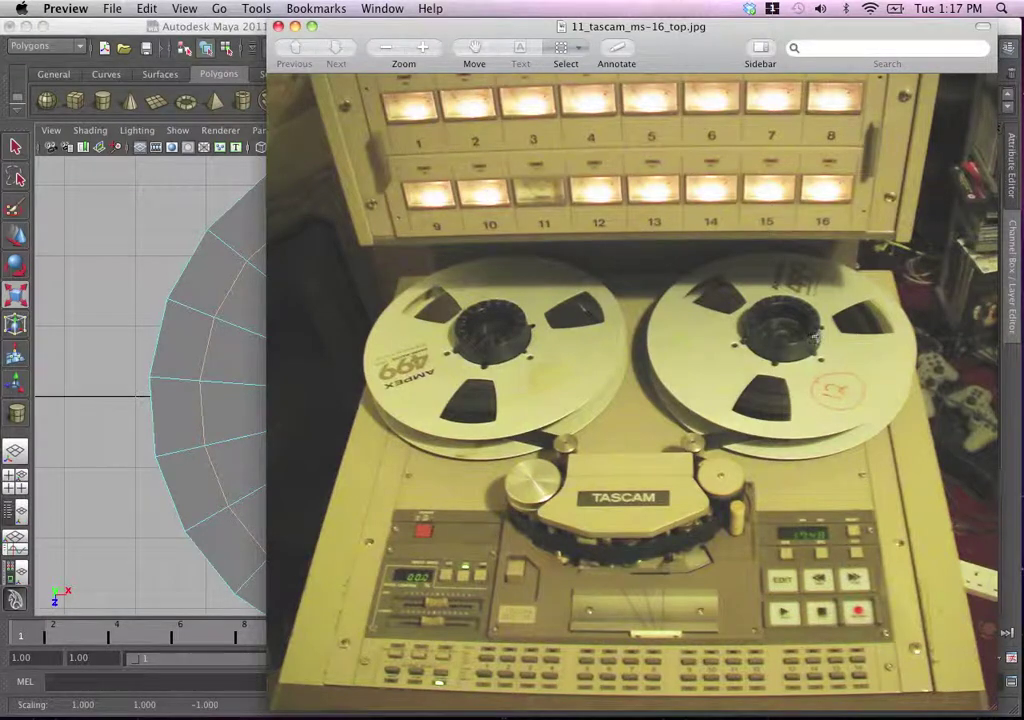
key(super+Tab)
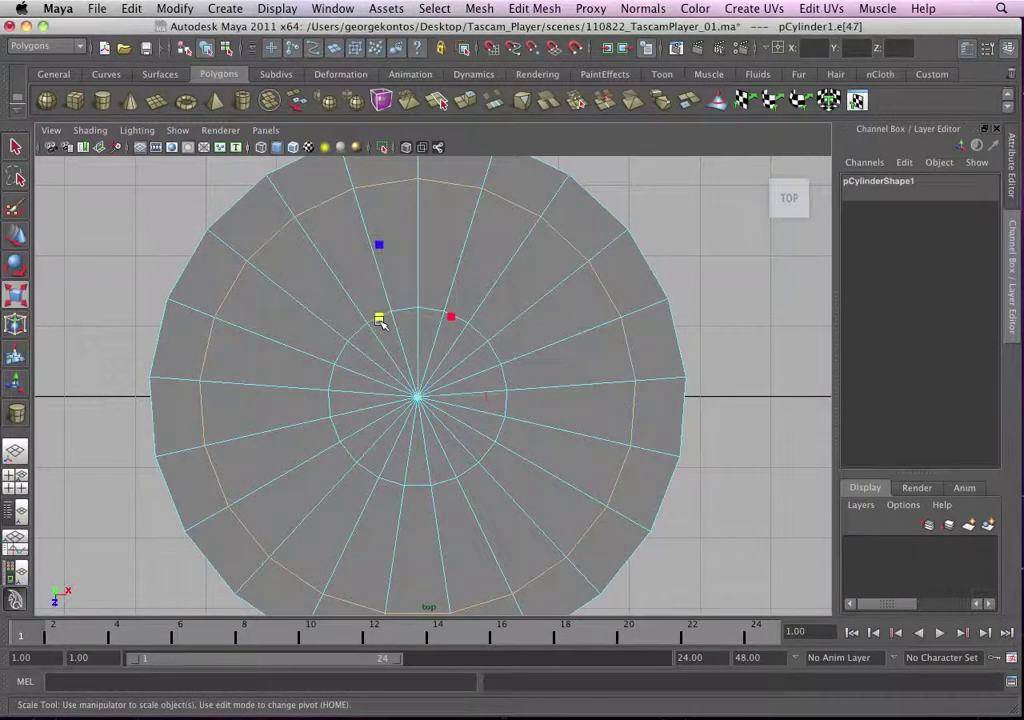
double_click(380, 320)
drag(417, 397, 399, 403)
mouse_move(420, 382)
alt+right_down()
mouse_move(398, 368)
mouse_move(414, 373)
alt+right_up()
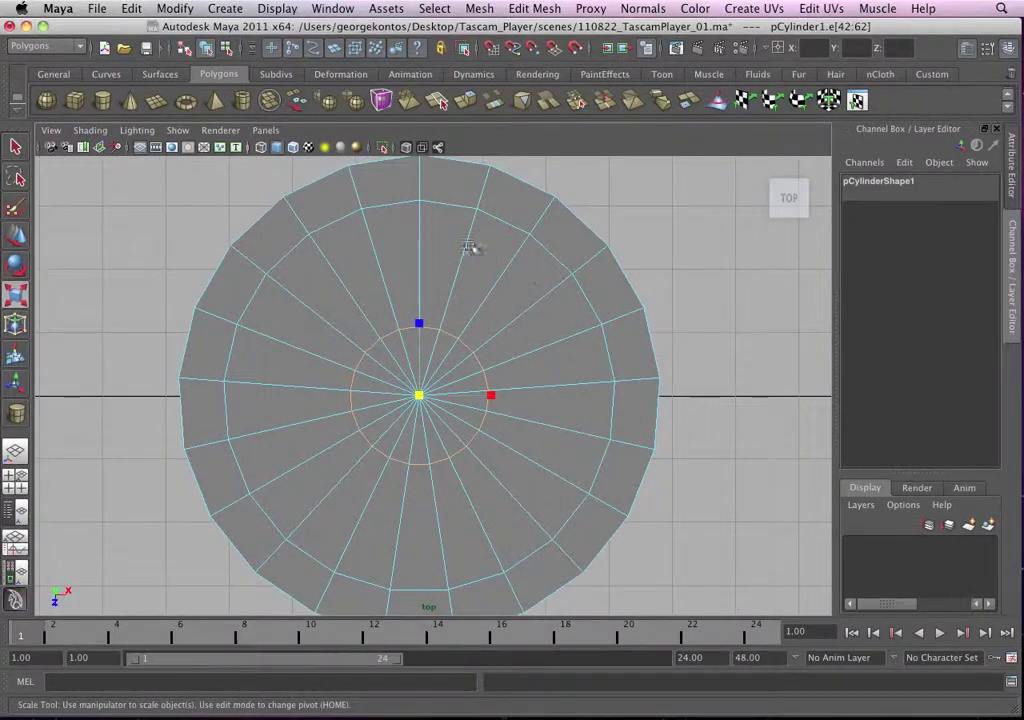
Step: Fine-tune the scale of the disc's innermost edge loop, compare it with the reel hub photo in Preview, and return to Maya
alt+right_drag(551, 448, 417, 345)
click(420, 397)
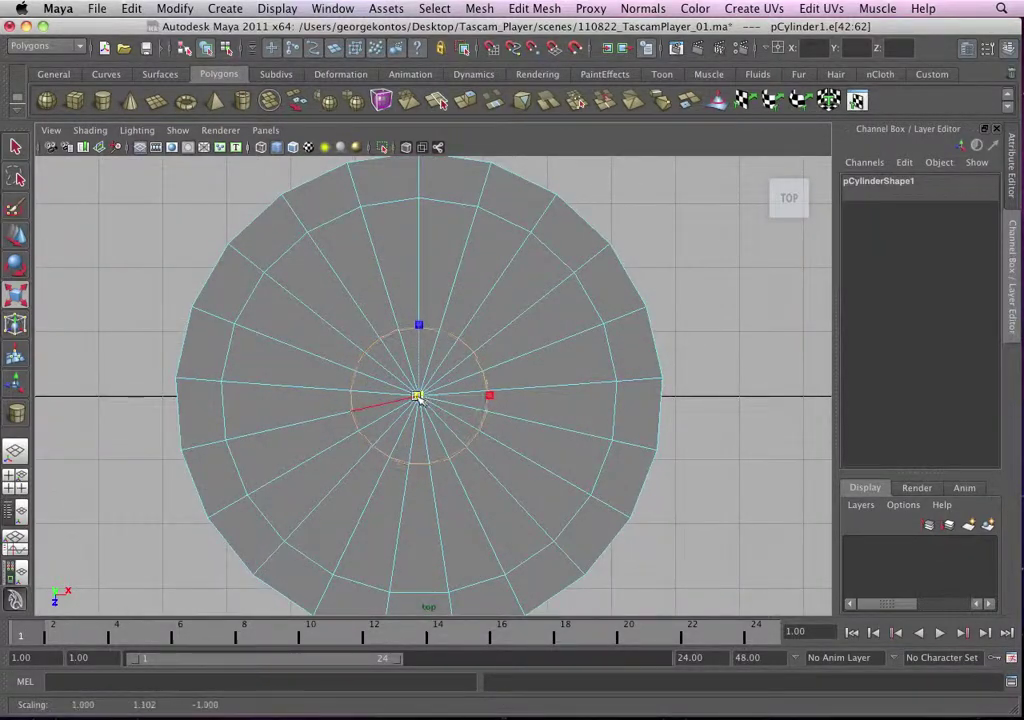
key(super+Tab)
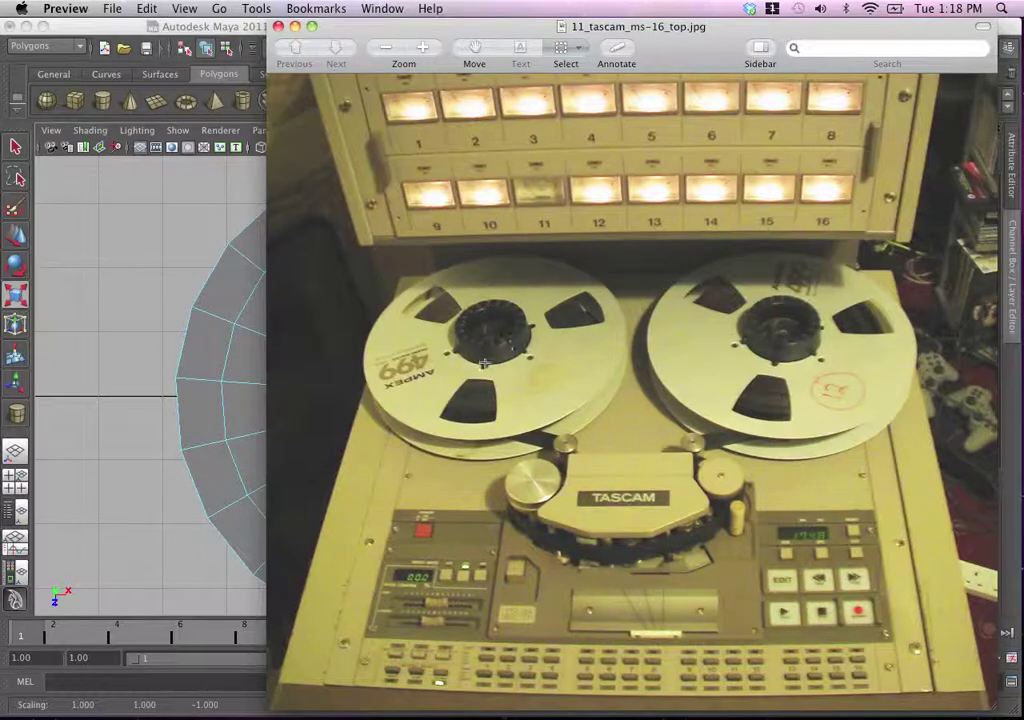
click(166, 294)
Step: Select the disc's middle edge loop and scale it slightly outward to narrow the outer rim further
alt+right_drag(358, 326, 389, 333)
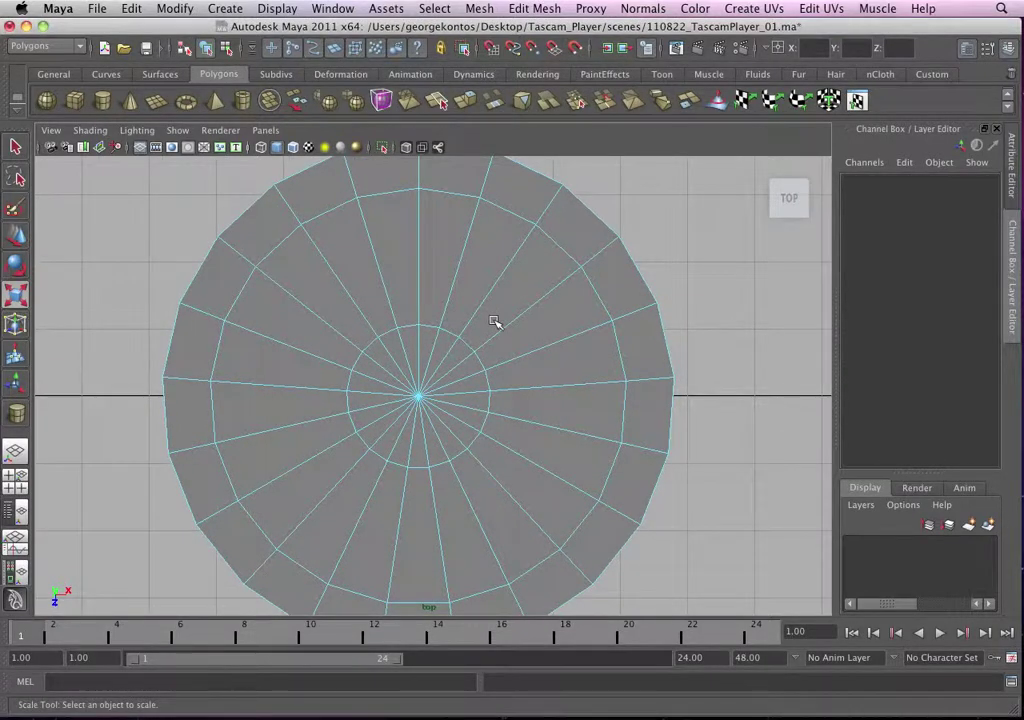
alt+middle_drag(387, 409, 389, 414)
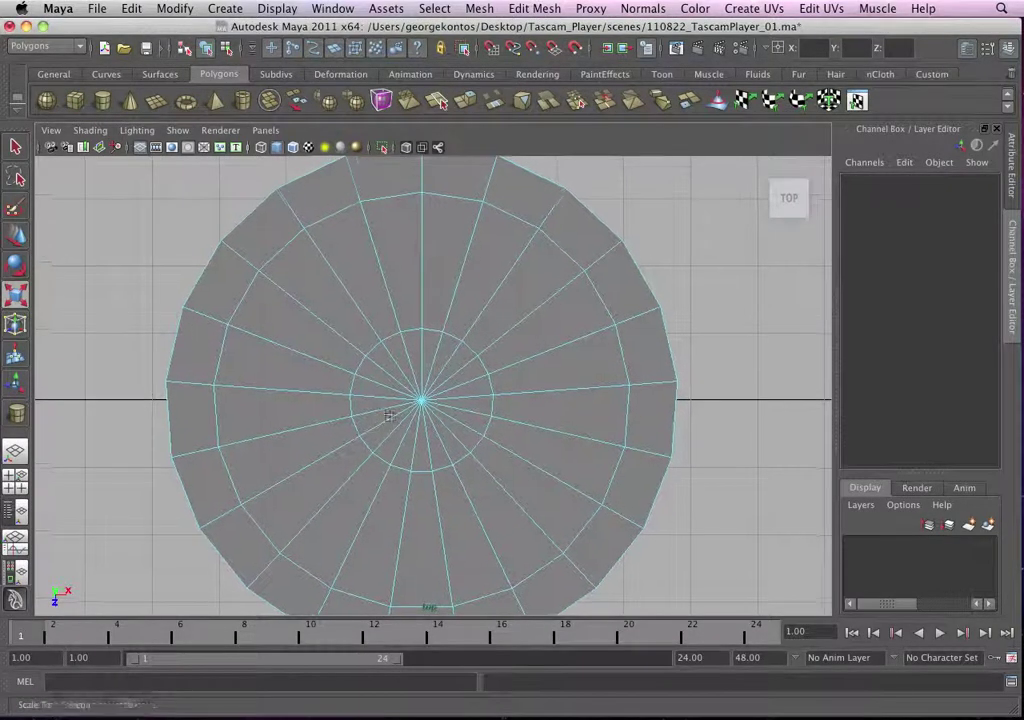
alt+right_drag(389, 414, 399, 412)
double_click(275, 245)
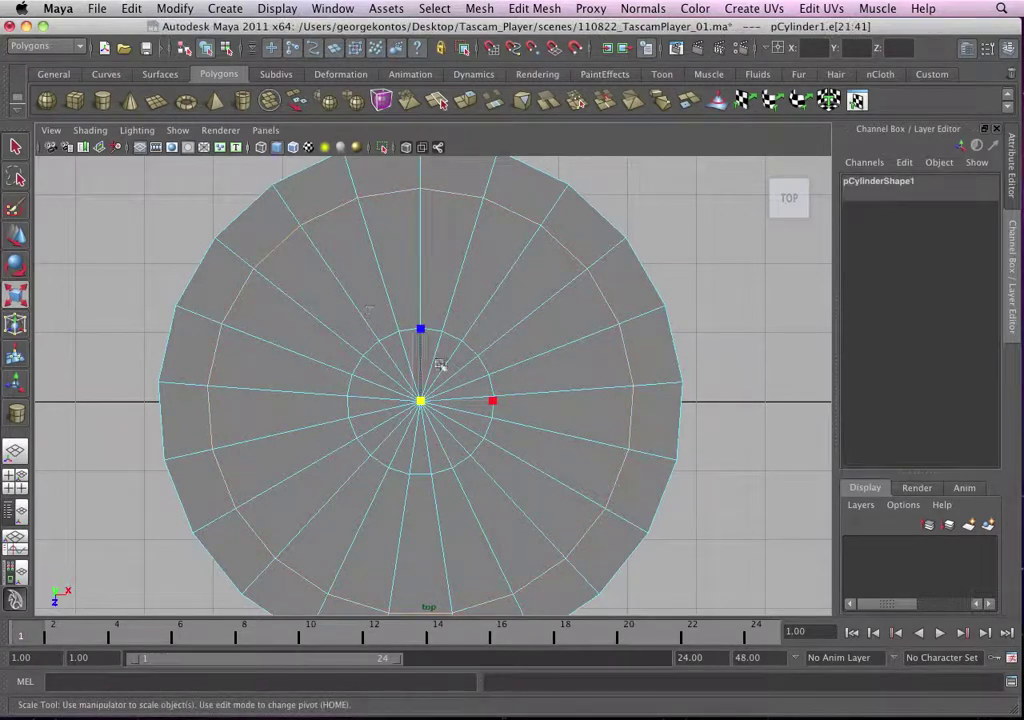
drag(420, 402, 435, 401)
Step: Select three evenly spaced pairs of adjacent faces between the disc's innermost and middle edge loops
right_drag(327, 290, 327, 322)
scroll(485, 508, down, 5)
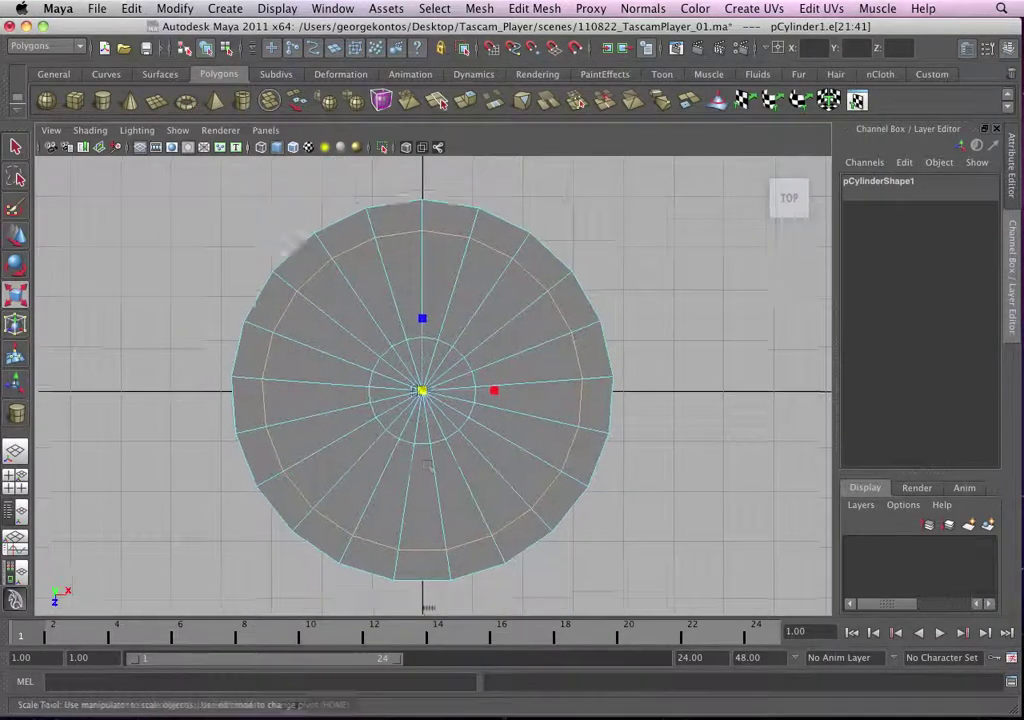
scroll(485, 528, up, 2)
alt+middle_drag(485, 530, 475, 453)
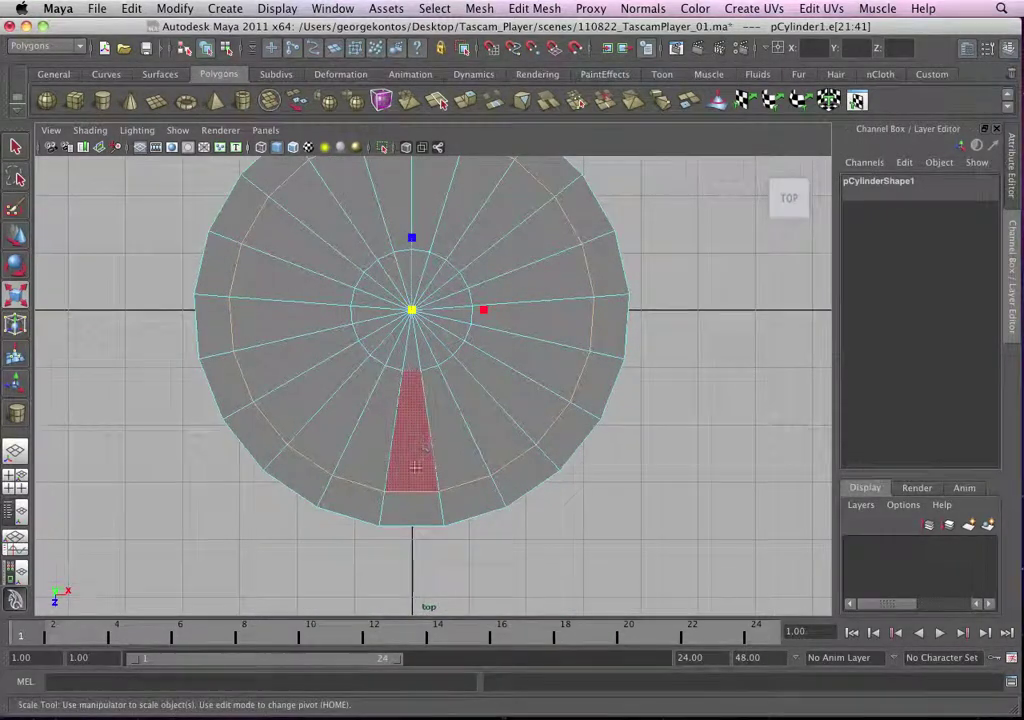
alt+middle_drag(332, 372, 321, 474)
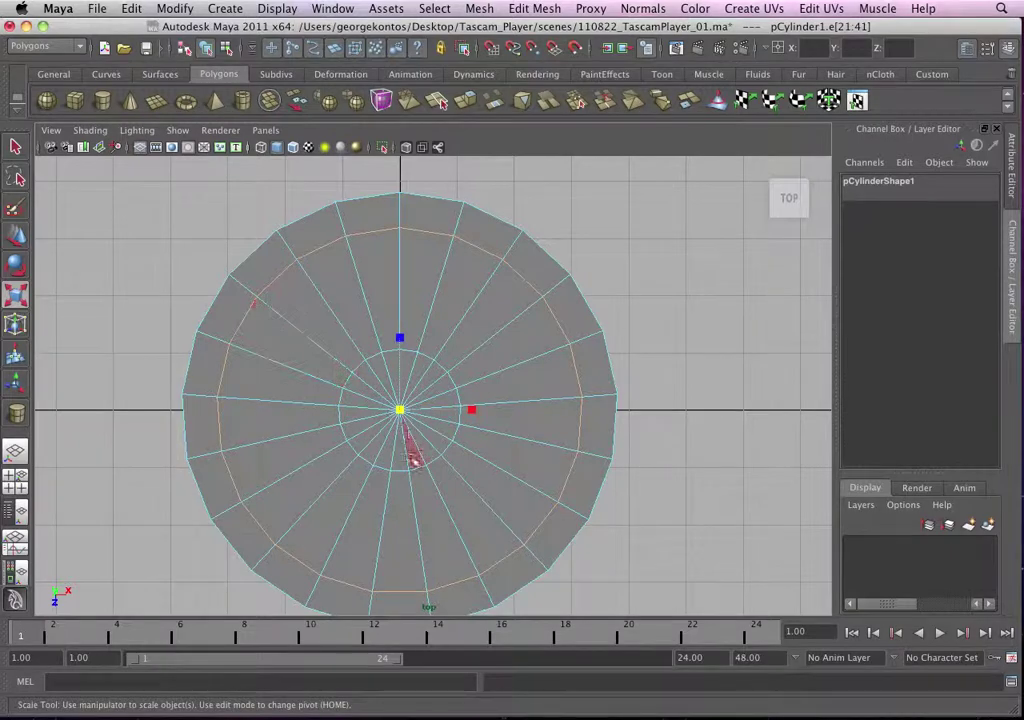
alt+middle_drag(398, 465, 382, 411)
scroll(385, 430, up, 1)
alt+middle_drag(378, 345, 362, 441)
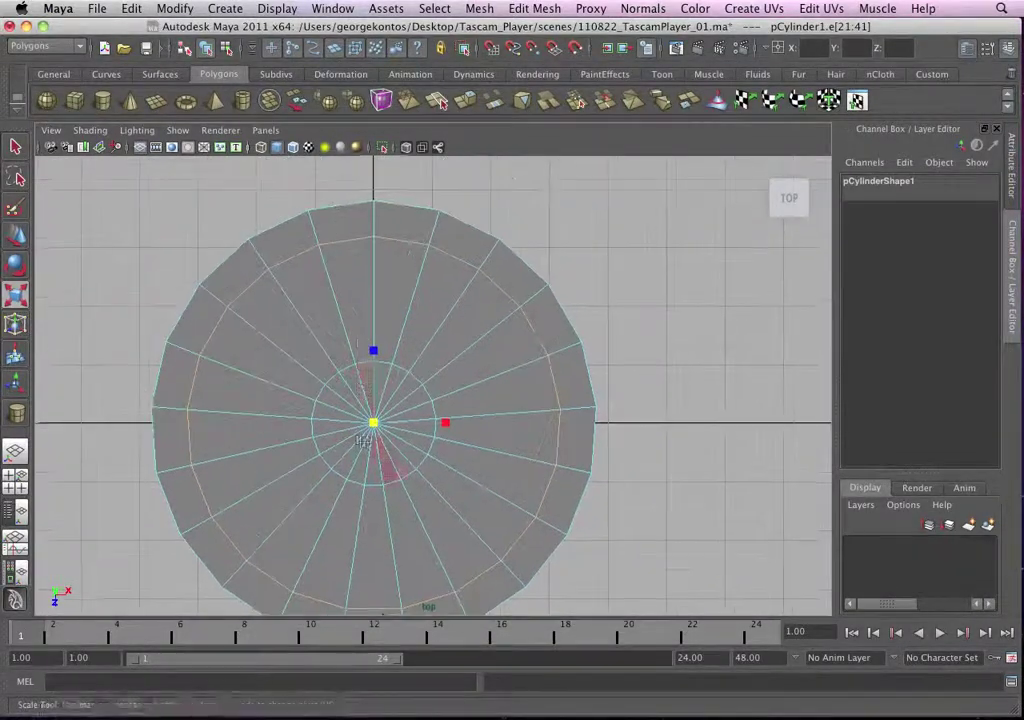
click(350, 292)
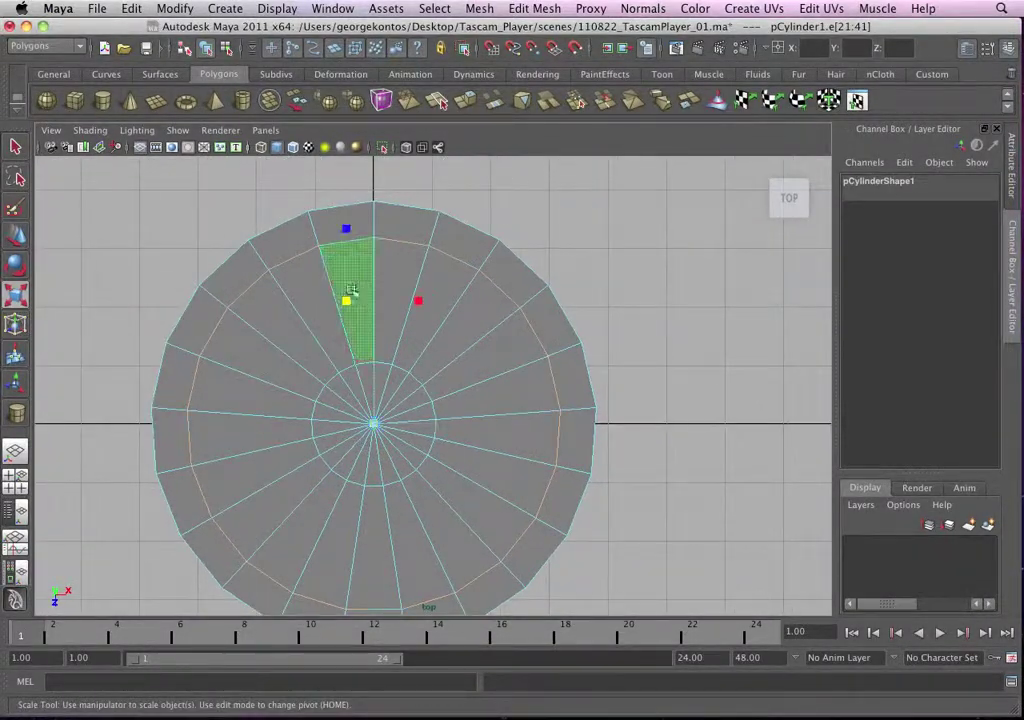
shift+click(403, 272)
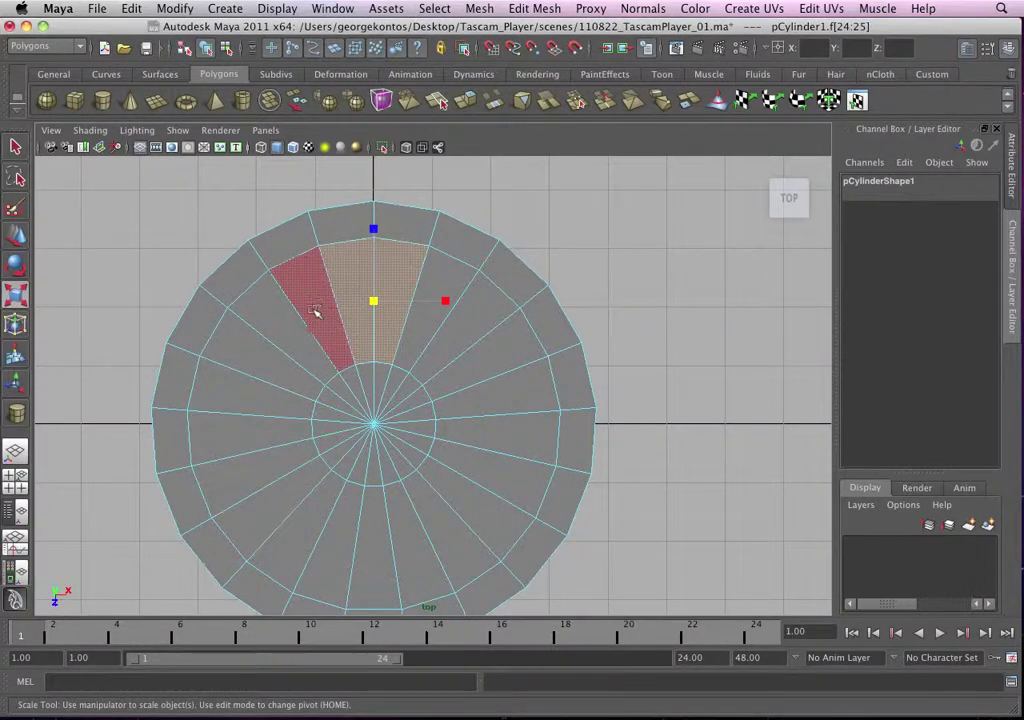
shift+click(265, 465)
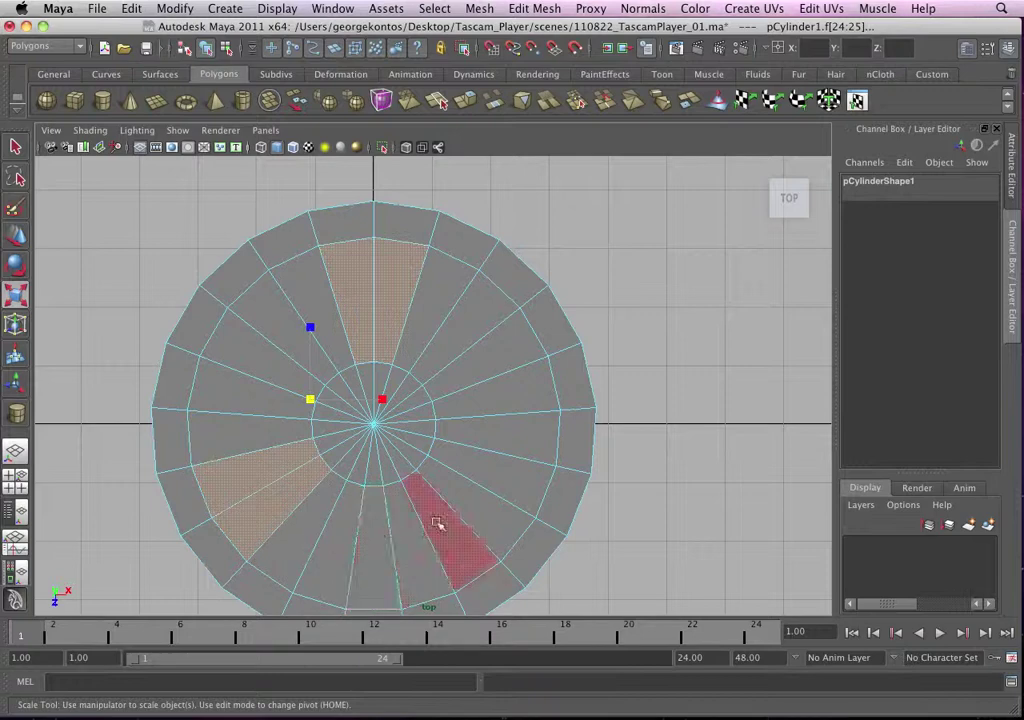
shift+click(476, 491)
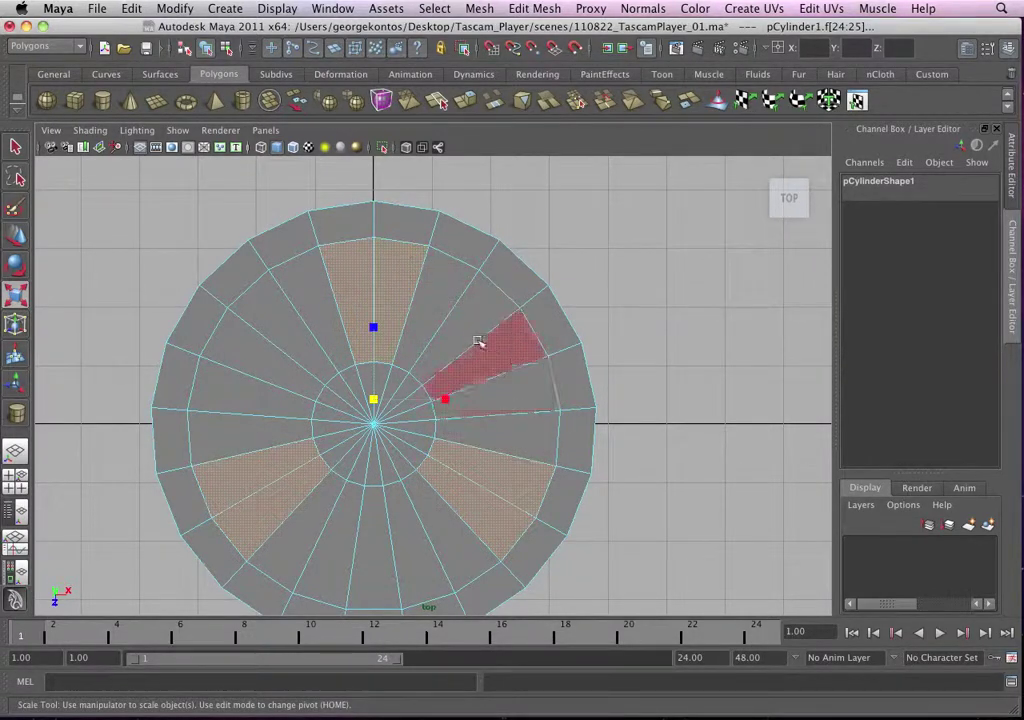
Step: Extrude the three selected face pairs and scale the extruded faces uniformly inward to about 0.94
alt+right_drag(625, 240, 576, 240)
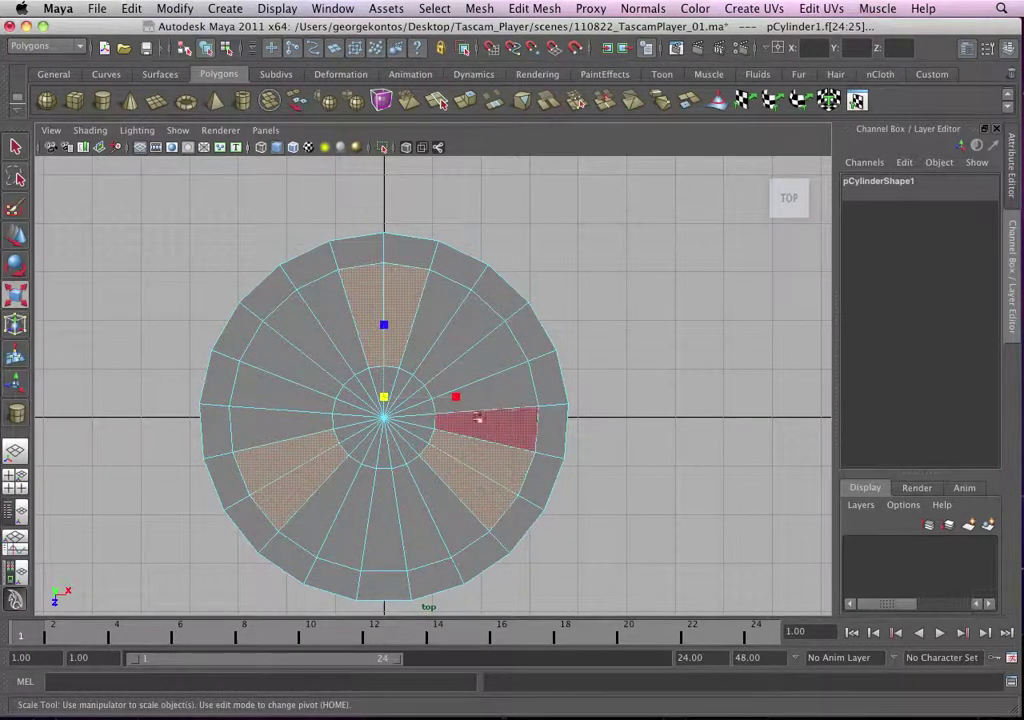
alt+right_drag(305, 365, 450, 409)
alt+middle_drag(450, 409, 470, 376)
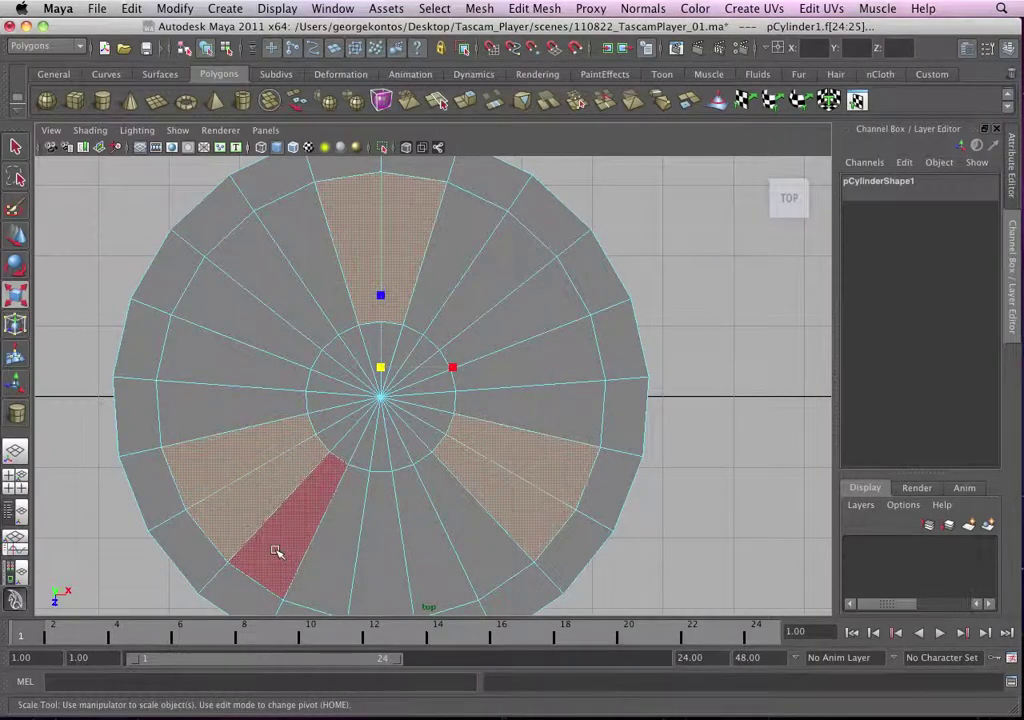
alt+middle_drag(437, 336, 458, 360)
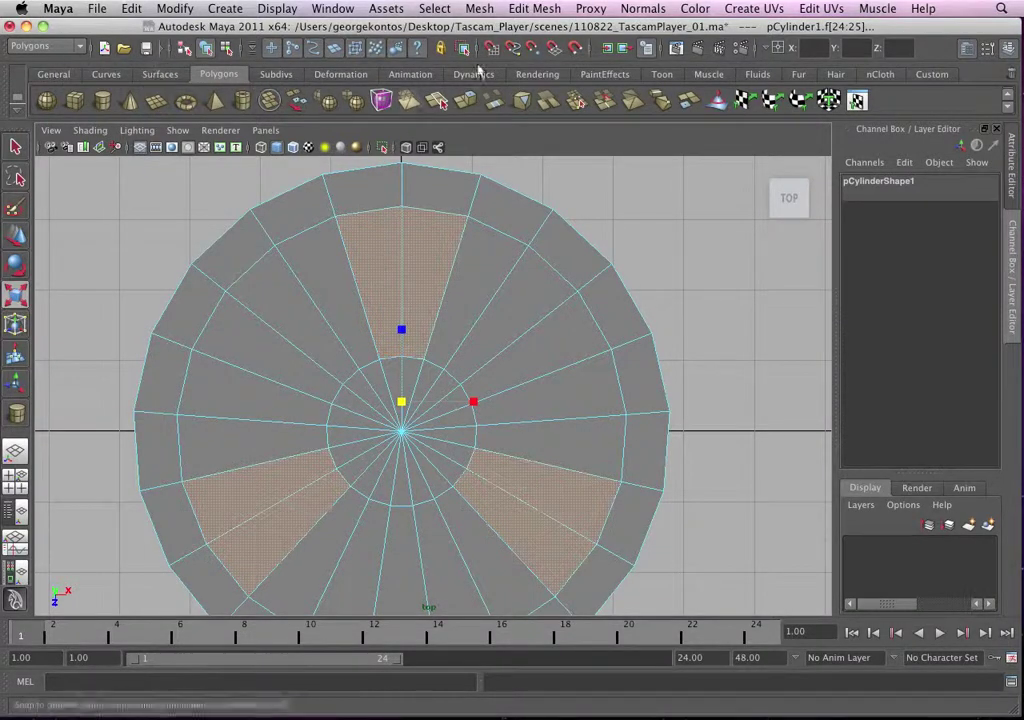
click(534, 8)
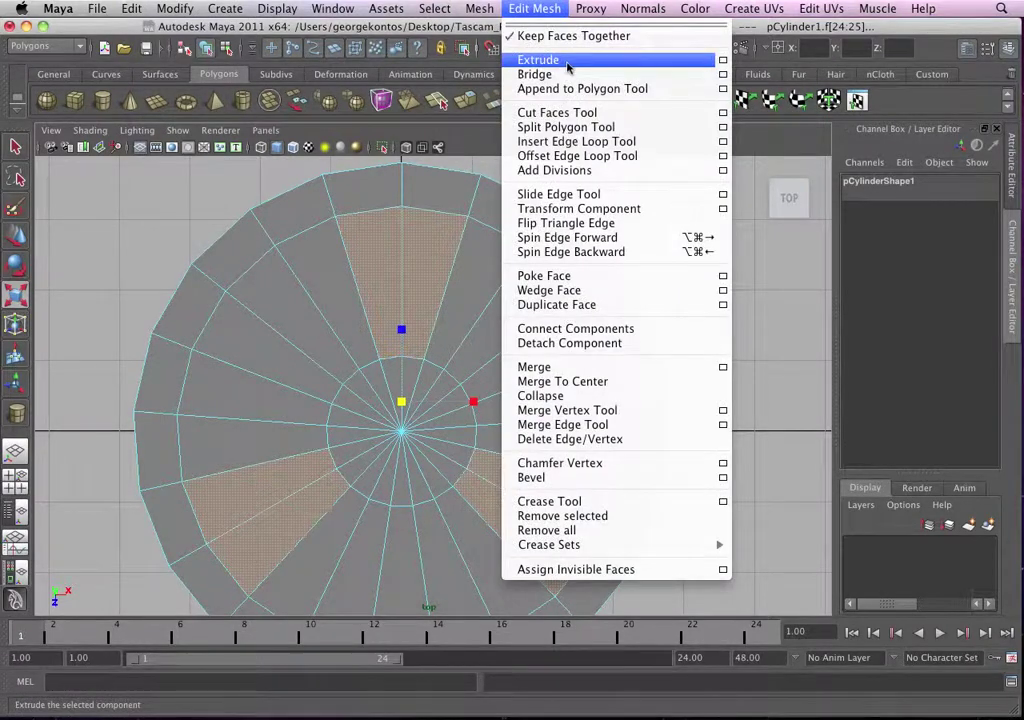
click(567, 66)
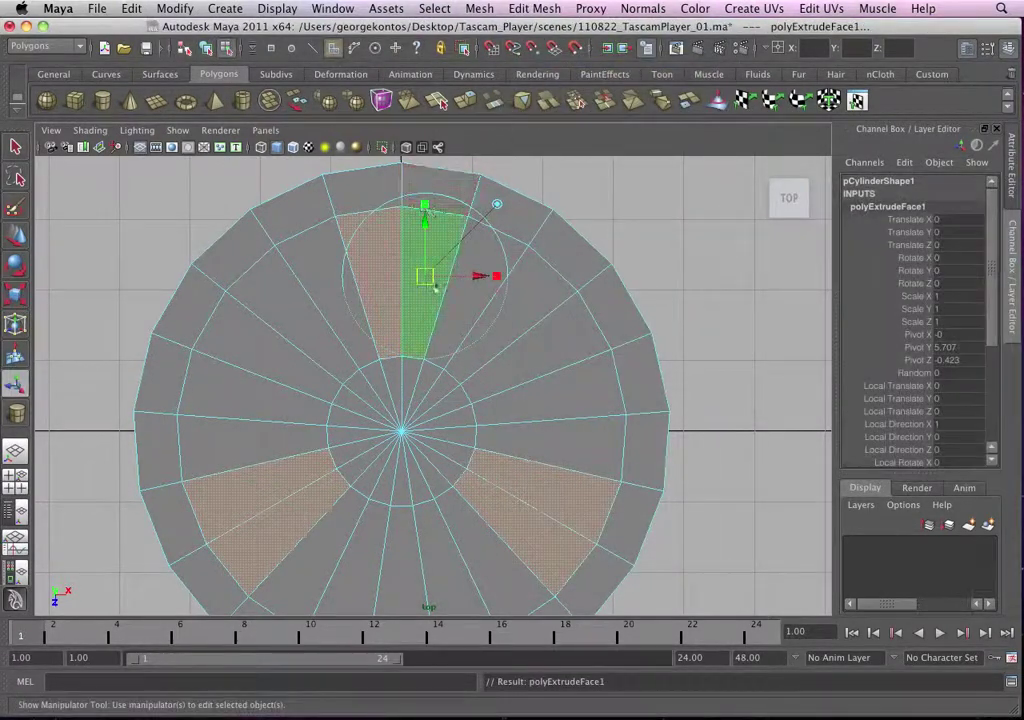
scroll(436, 288, up, 6)
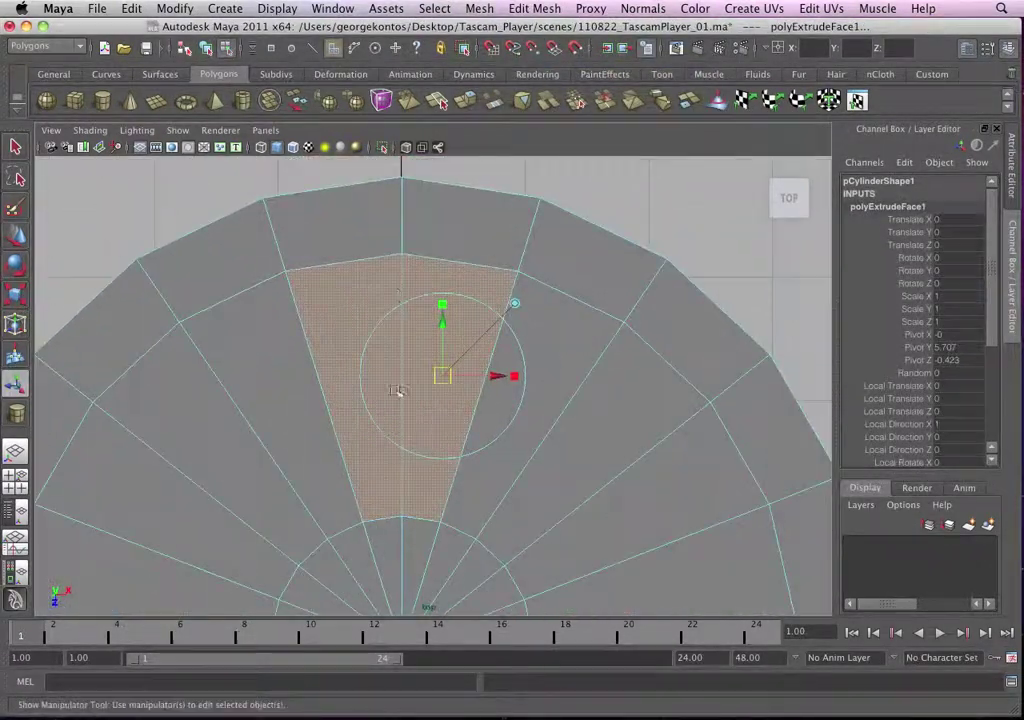
scroll(397, 390, up, 3)
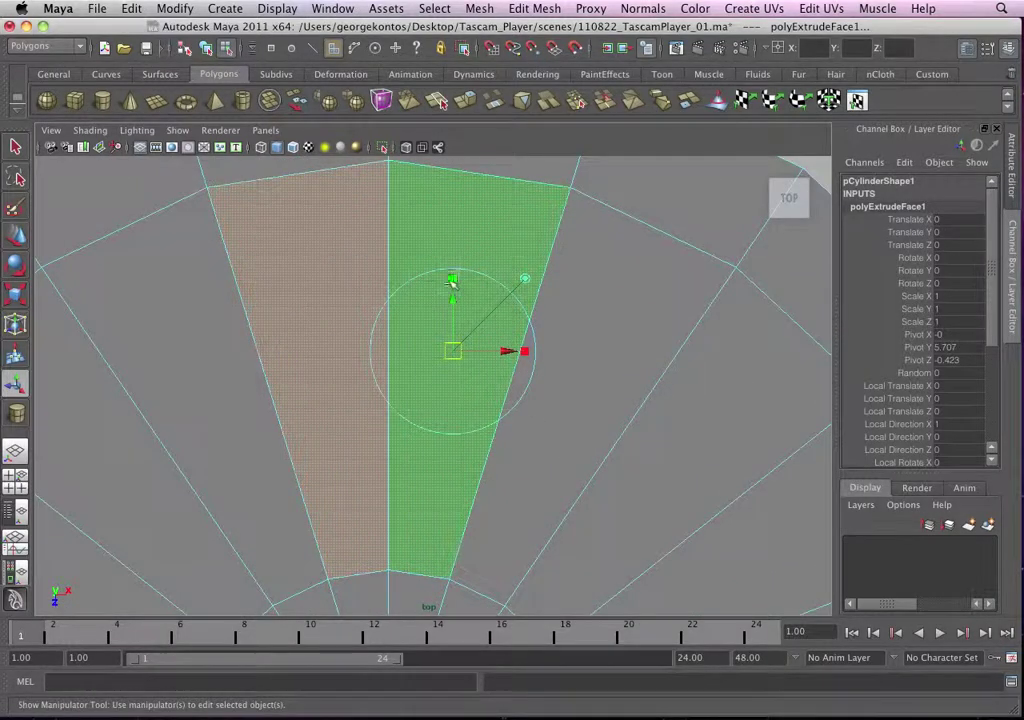
click(454, 281)
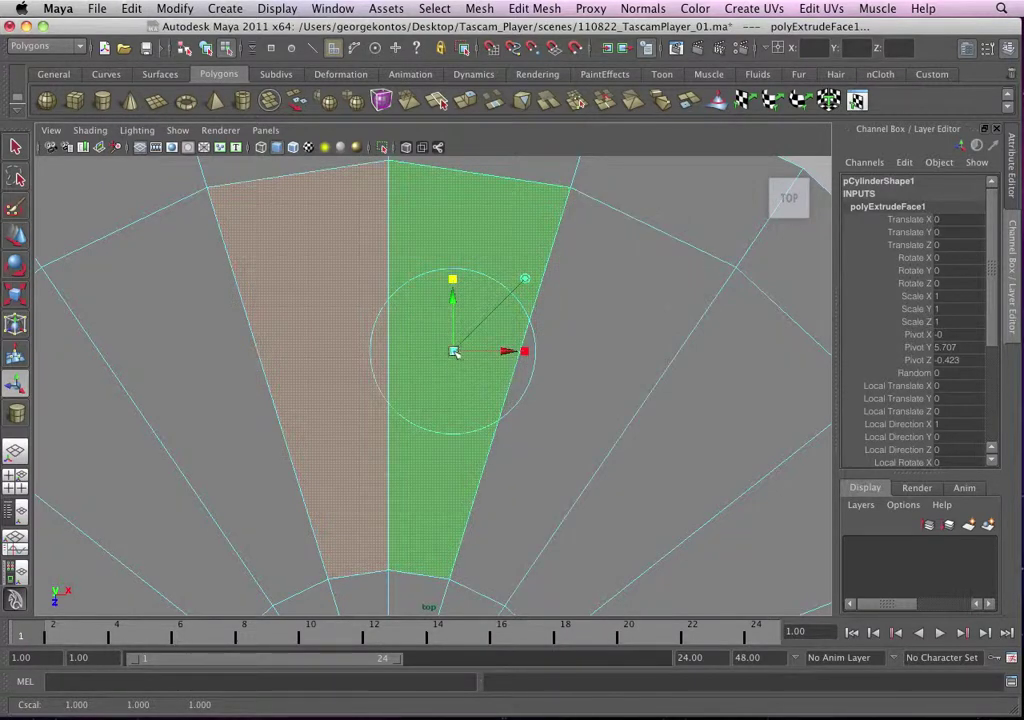
drag(457, 352, 452, 353)
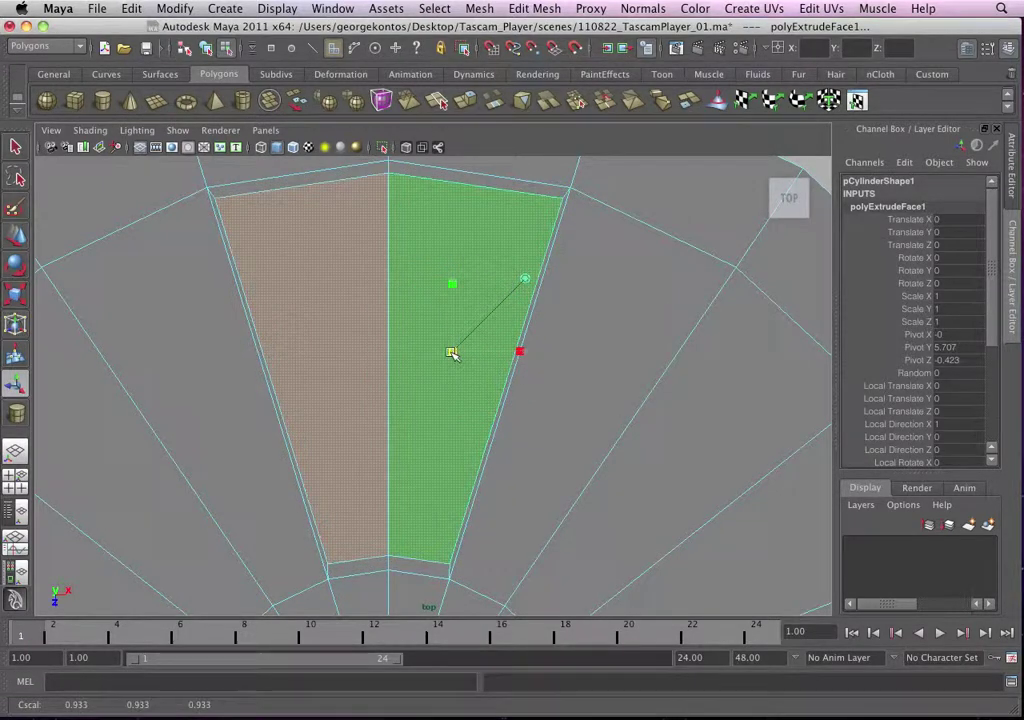
Step: Adjust the inset of the extruded faces by scaling them separately along their width and length
click(519, 351)
drag(521, 352, 462, 348)
alt+right_drag(462, 349, 392, 340)
alt+middle_drag(390, 352, 426, 242)
alt+right_drag(480, 380, 562, 436)
alt+middle_drag(493, 443, 465, 500)
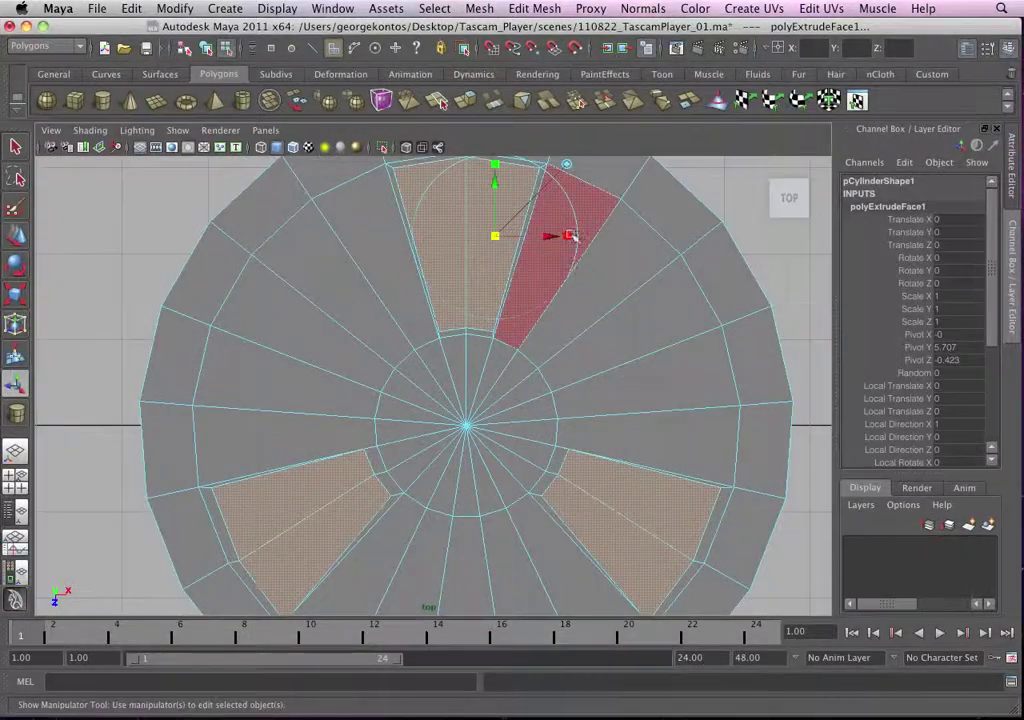
drag(569, 236, 569, 237)
alt+middle_drag(569, 237, 563, 267)
click(491, 198)
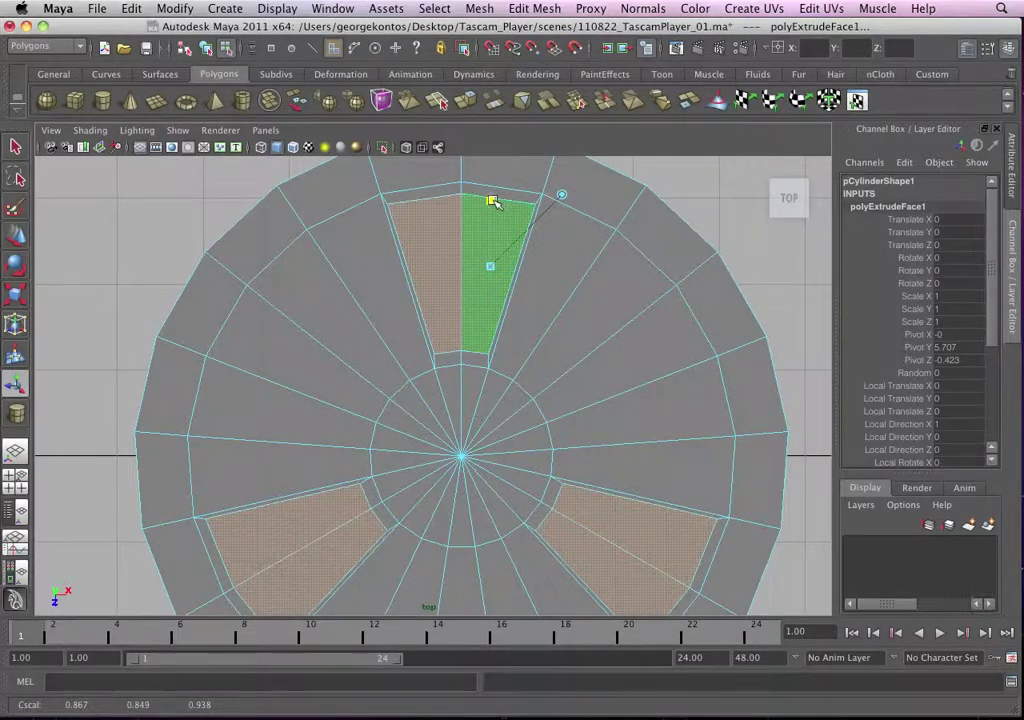
Step: Examine the three inset face pairs in the perspective view, and return to the top view
alt+right_drag(555, 250, 517, 292)
alt+middle_drag(545, 337, 568, 299)
alt+right_drag(568, 299, 595, 305)
key(space)
drag(568, 322, 570, 282)
alt+drag(541, 352, 540, 322)
alt+right_drag(553, 350, 595, 285)
alt+middle_drag(595, 285, 517, 299)
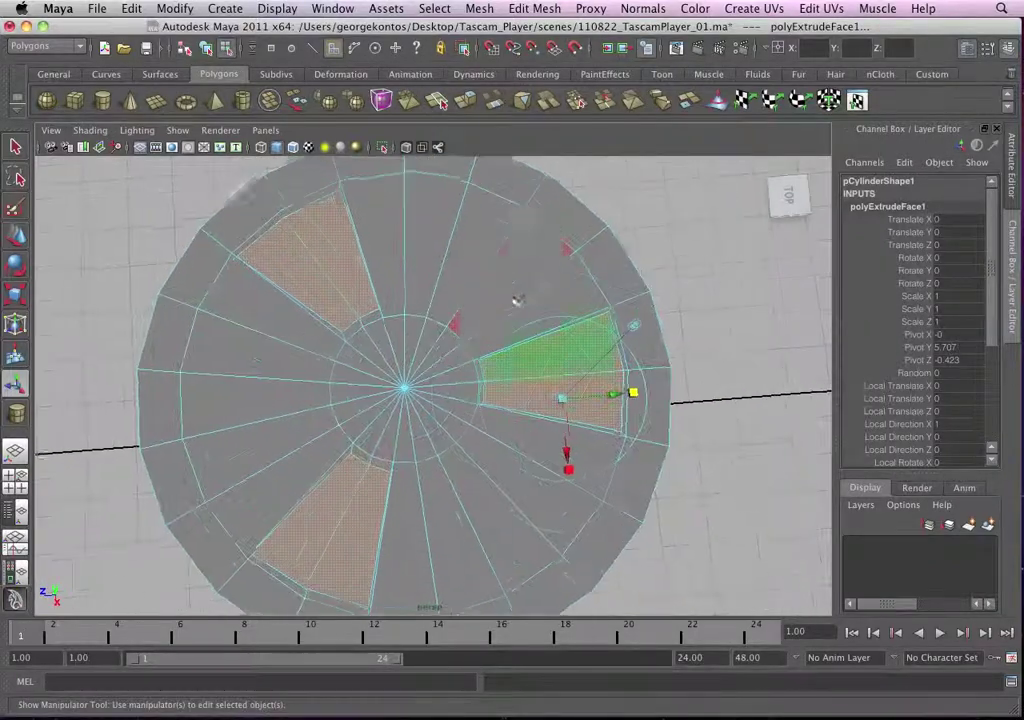
key(space)
drag(514, 297, 432, 297)
Step: Select the two inset corner vertices at the hub end of the upper opening and scale them closer together
alt+right_drag(491, 334, 553, 372)
alt+middle_drag(553, 372, 438, 456)
alt+right_drag(438, 456, 487, 455)
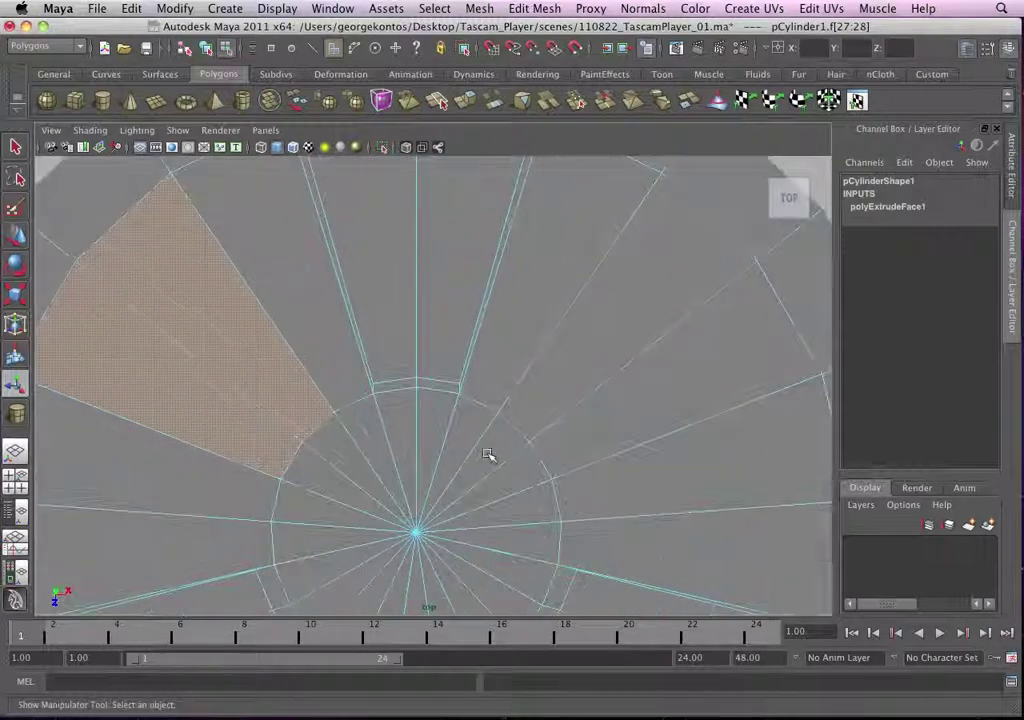
alt+middle_drag(487, 455, 507, 525)
alt+middle_drag(450, 406, 450, 447)
alt+right_drag(451, 447, 390, 412)
click(386, 516)
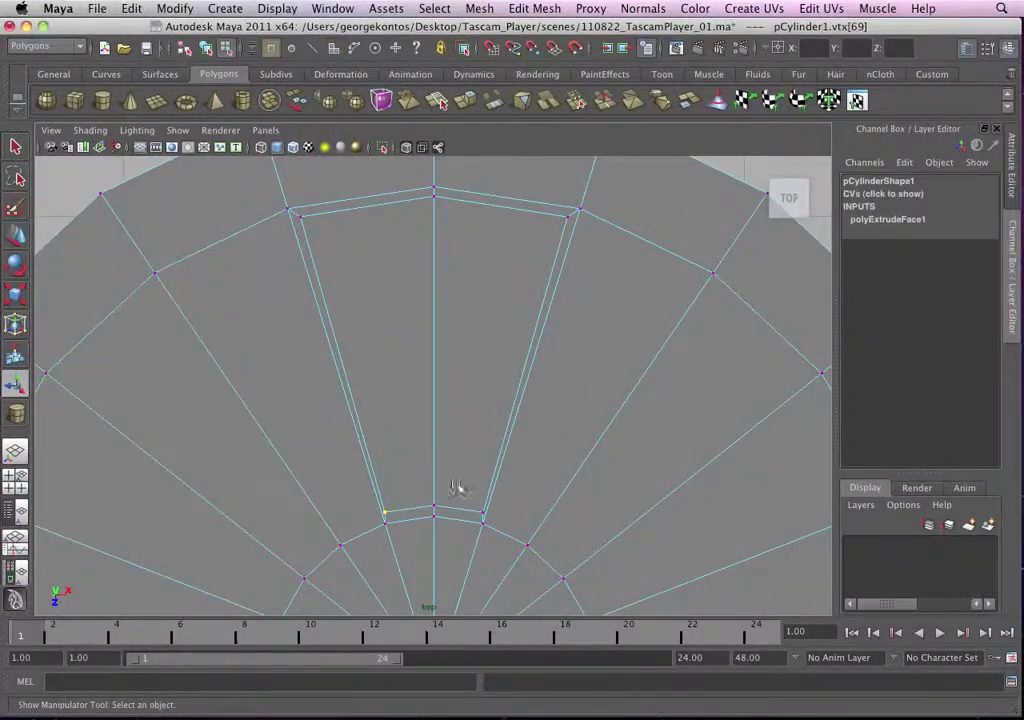
shift+click(482, 511)
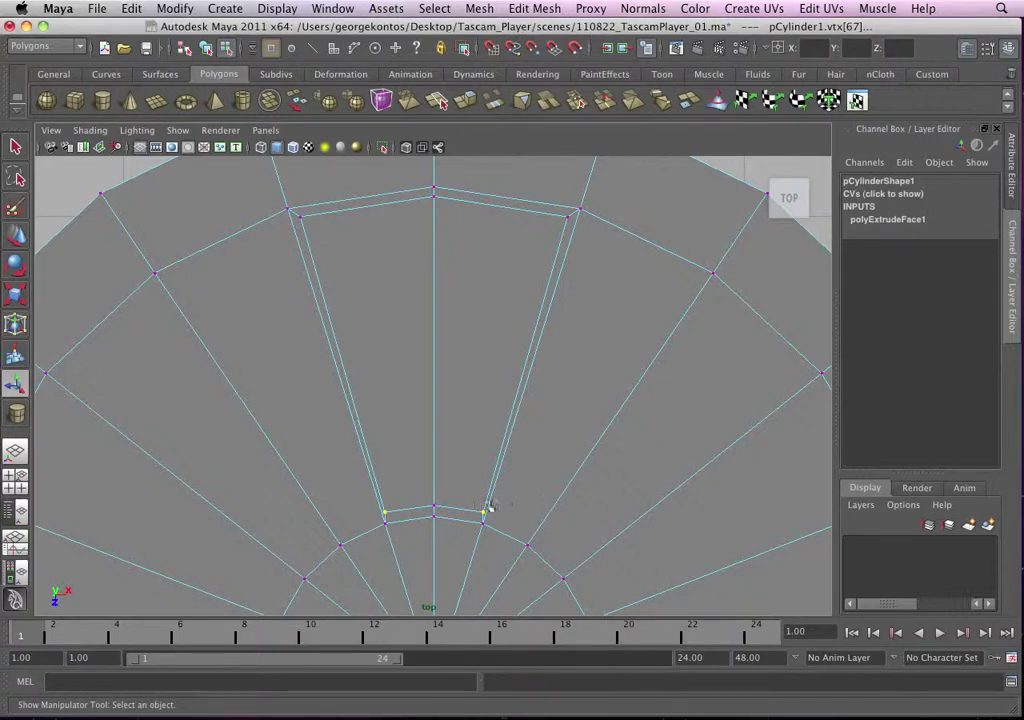
key(r)
drag(436, 514, 440, 494)
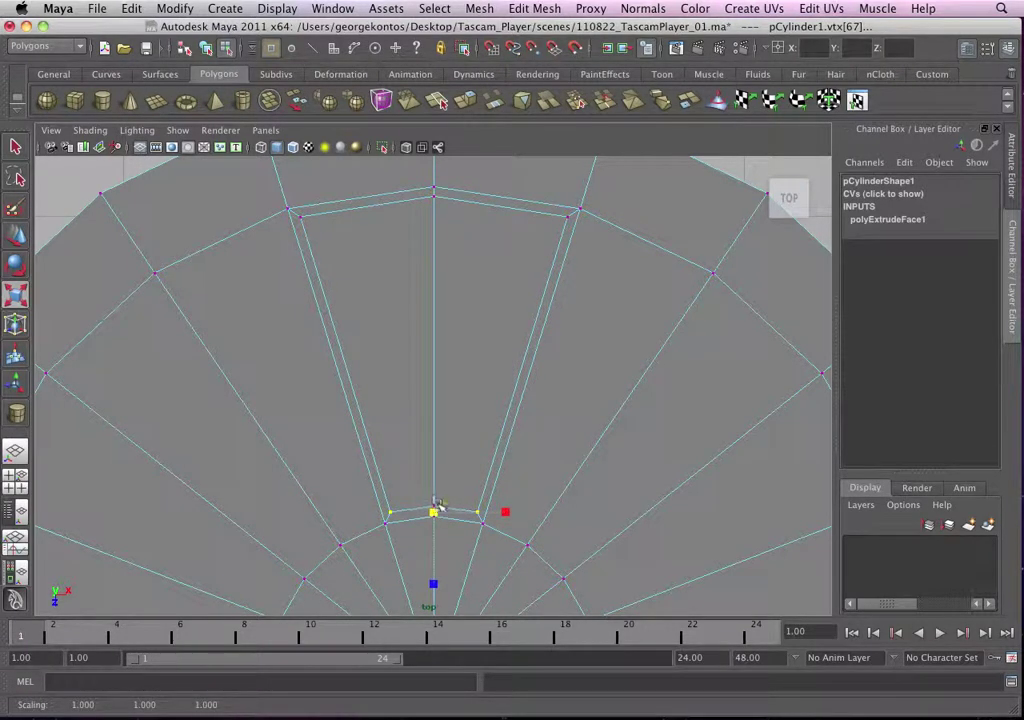
Step: Move the three inset vertices at the hub end of the upper opening slightly toward the hub
alt+right_drag(432, 492, 601, 558)
alt+middle_drag(601, 558, 471, 400)
alt+right_drag(471, 400, 550, 408)
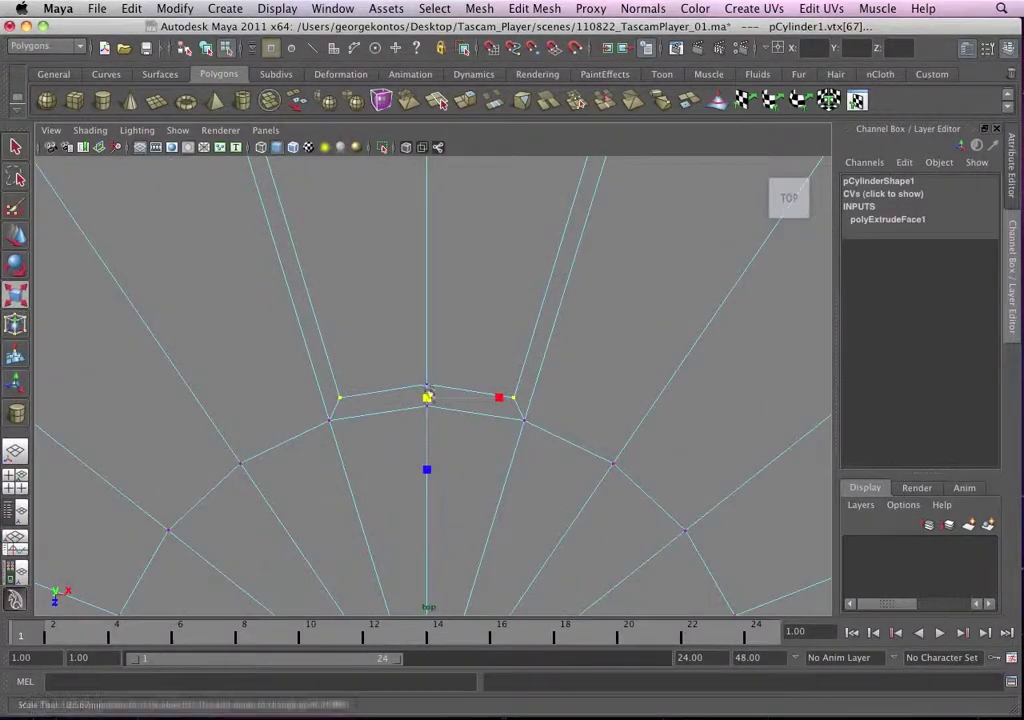
key(w)
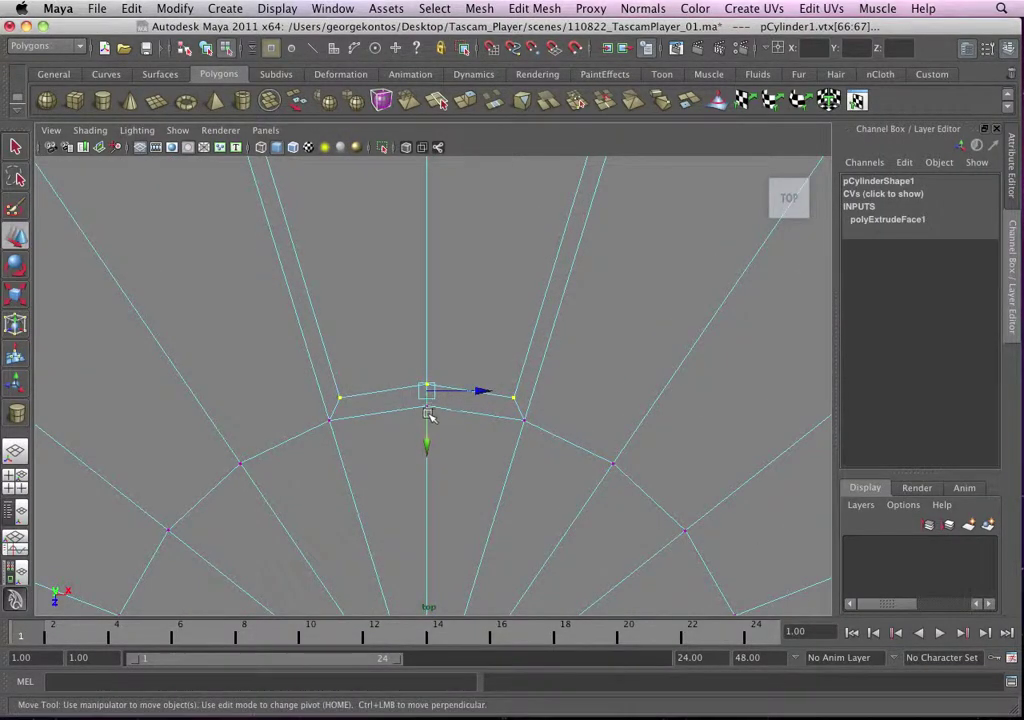
drag(428, 415, 429, 422)
Step: Scale the two hub-end inset corner vertices of the lower-left opening closer together, and move the middle inset vertex slightly toward the hub
alt+right_drag(507, 379, 441, 322)
alt+middle_drag(441, 322, 480, 240)
alt+right_drag(480, 240, 647, 525)
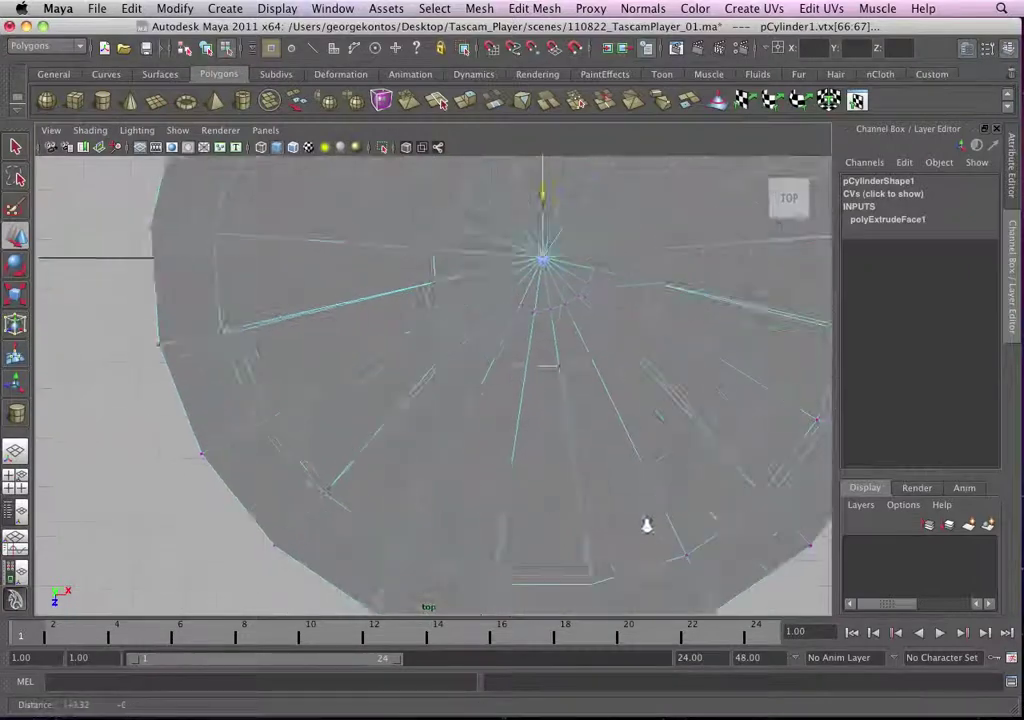
alt+middle_drag(382, 438, 498, 452)
alt+right_drag(498, 452, 594, 416)
click(596, 257)
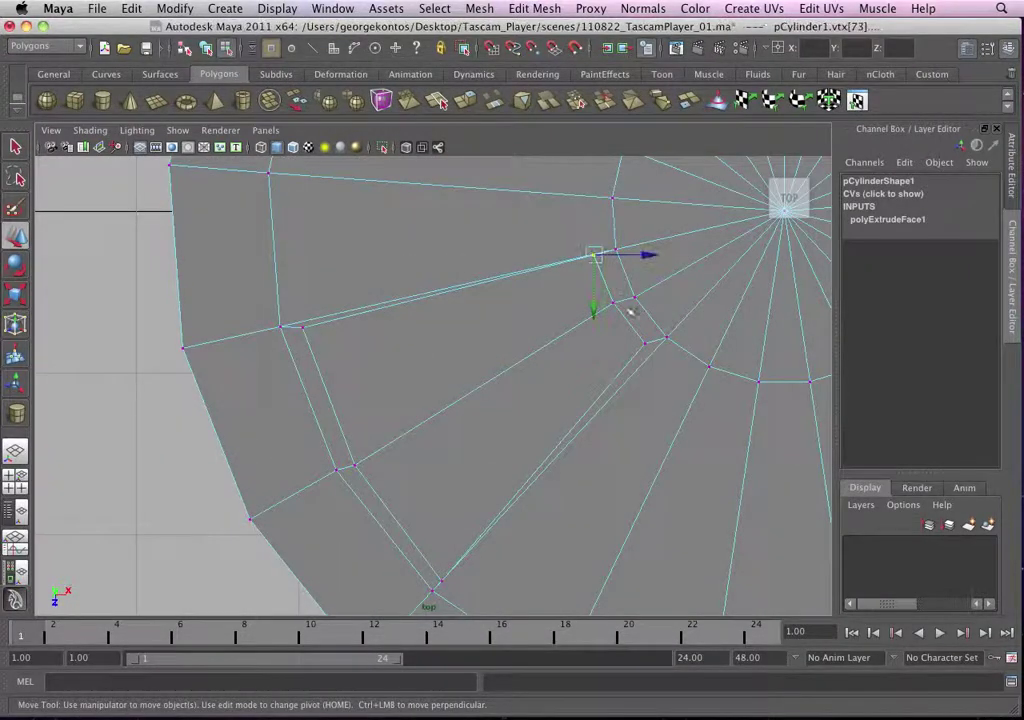
shift+click(645, 344)
key(r)
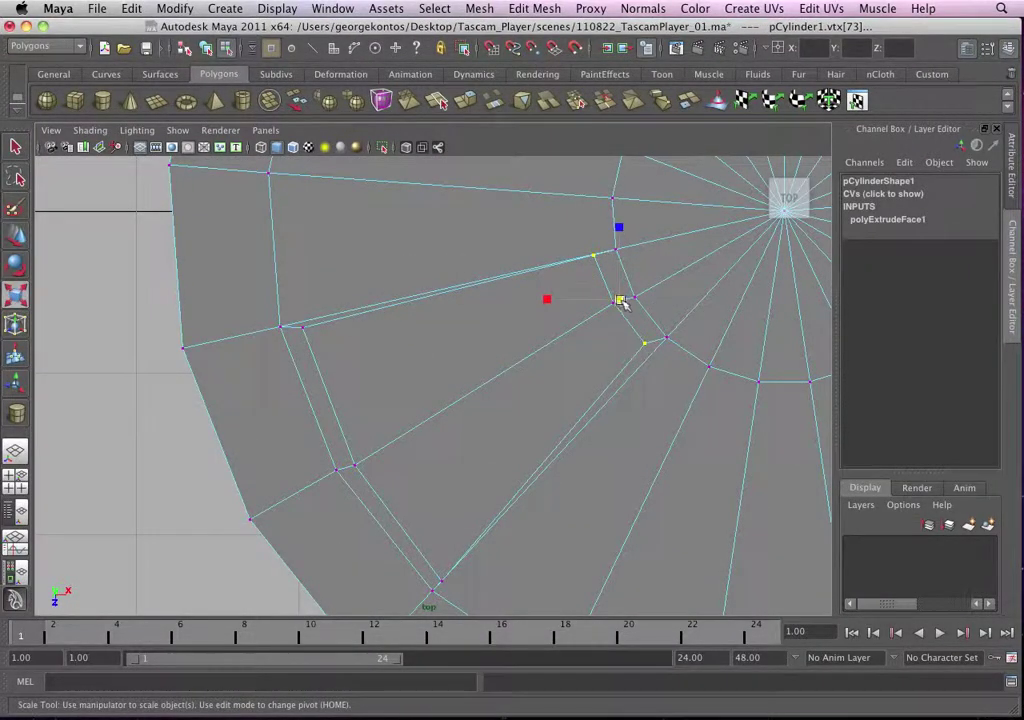
drag(620, 300, 637, 310)
key(w)
click(616, 302)
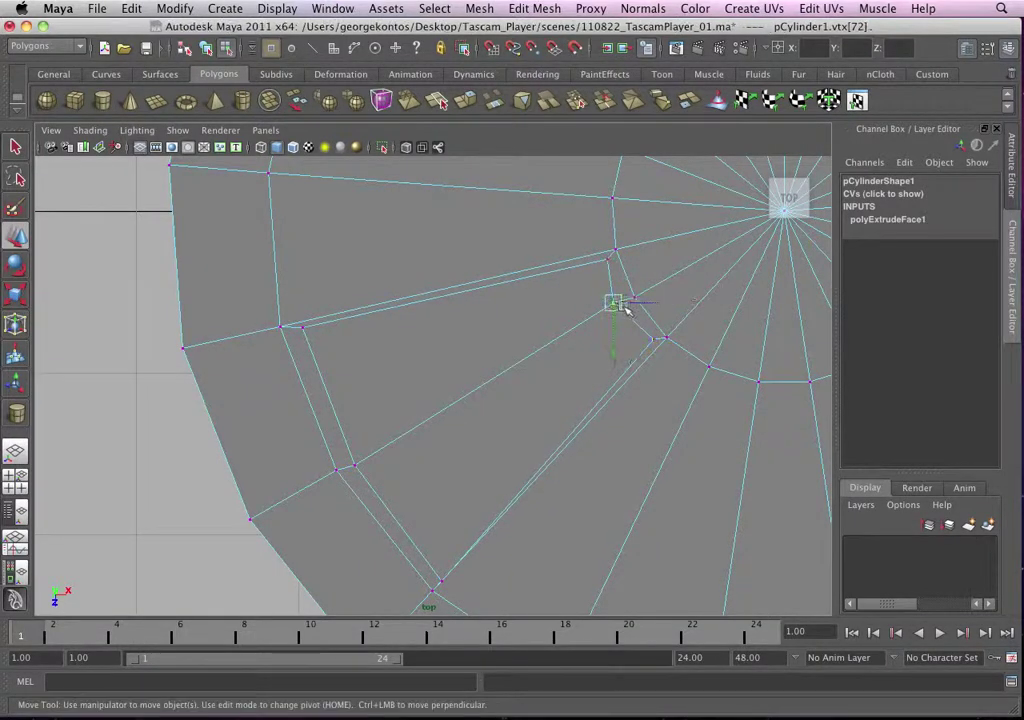
Step: Adjust the inset vertices at the rim end of the lower-left opening to even out the border width
click(440, 582)
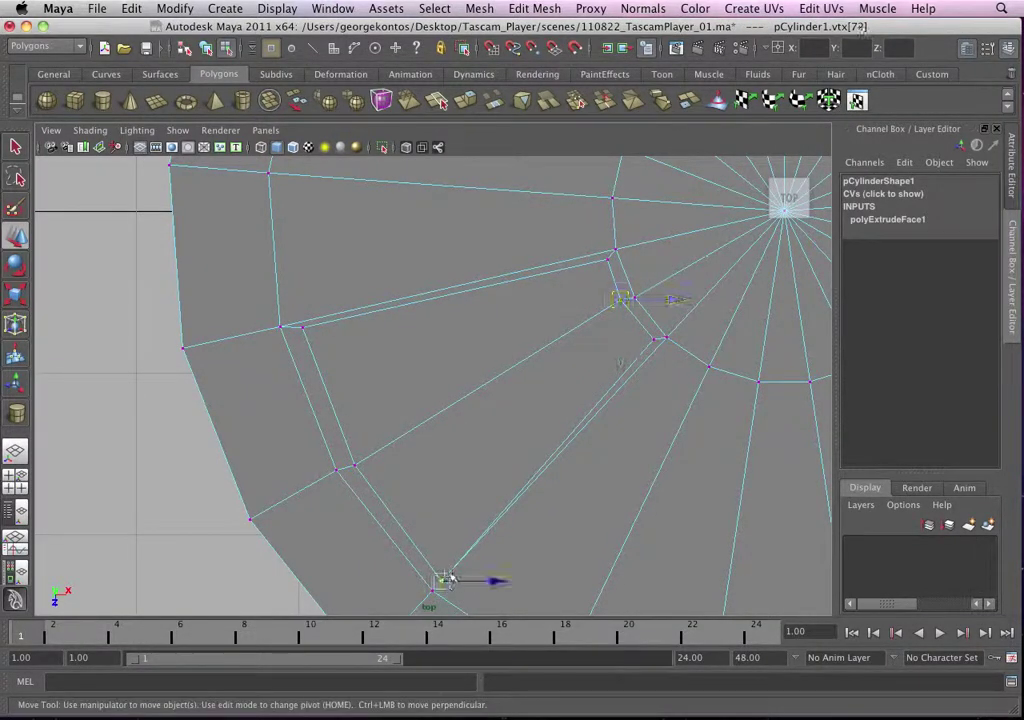
drag(444, 580, 438, 568)
click(305, 329)
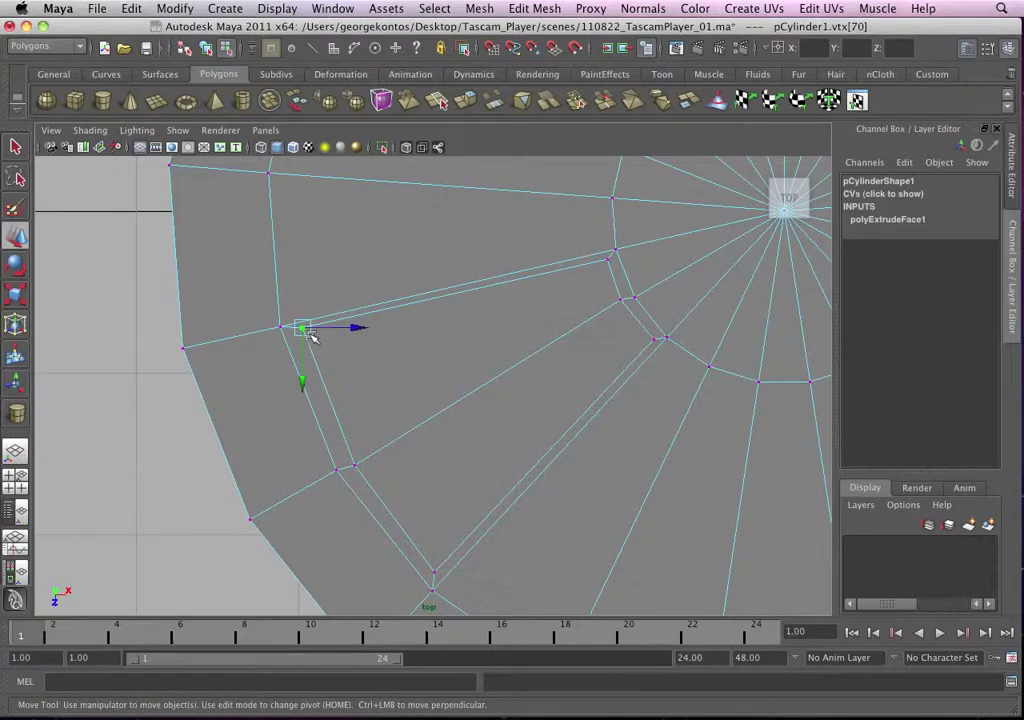
drag(308, 334, 310, 341)
scroll(396, 338, down, 5)
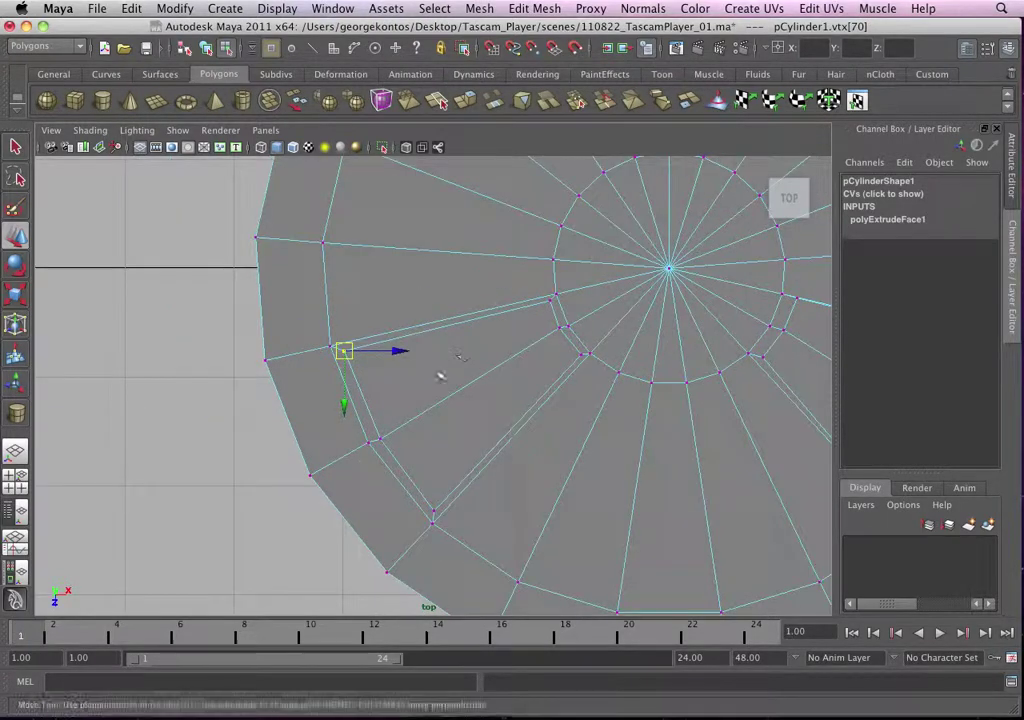
click(382, 437)
scroll(386, 436, up, 3)
scroll(434, 385, down, 2)
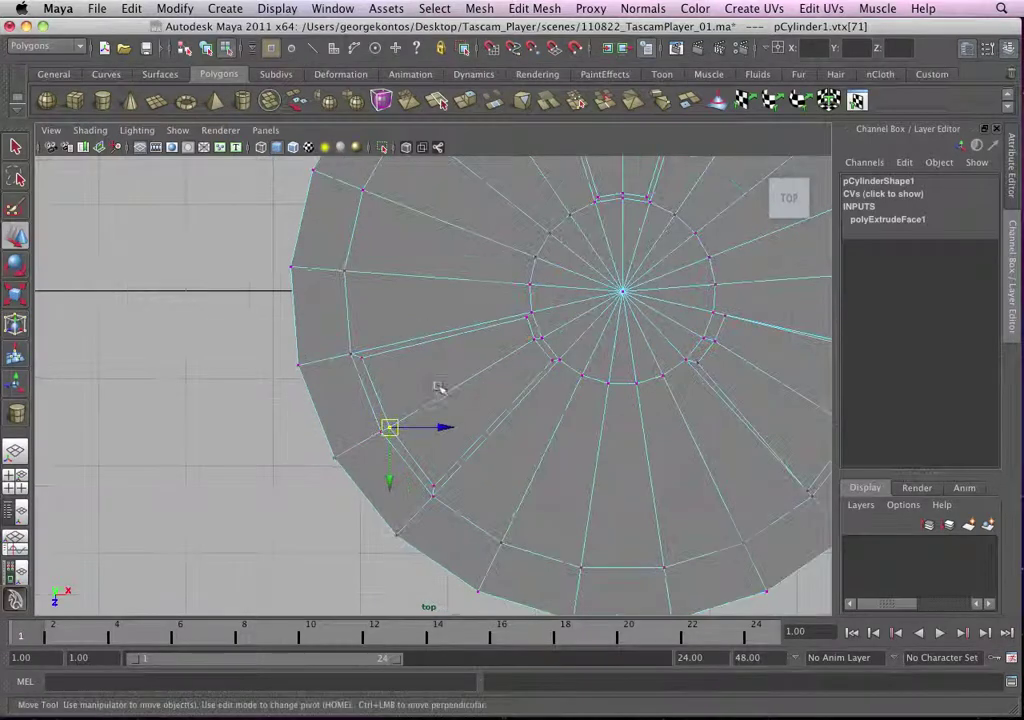
scroll(496, 446, up, 4)
scroll(414, 440, down, 3)
scroll(377, 411, up, 5)
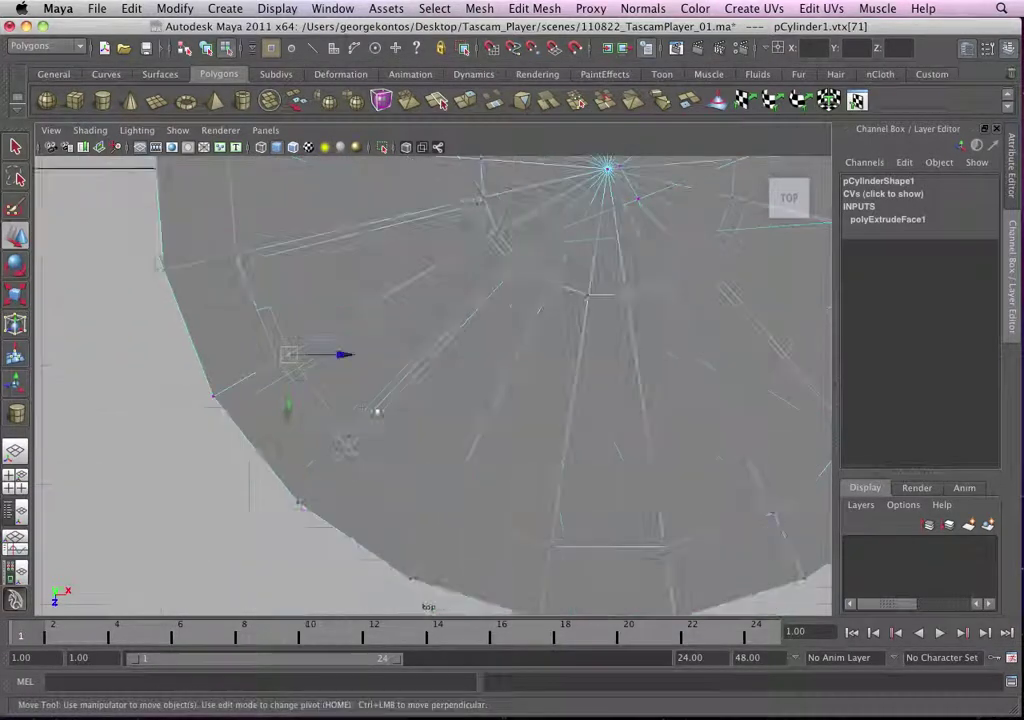
click(326, 452)
drag(326, 452, 323, 448)
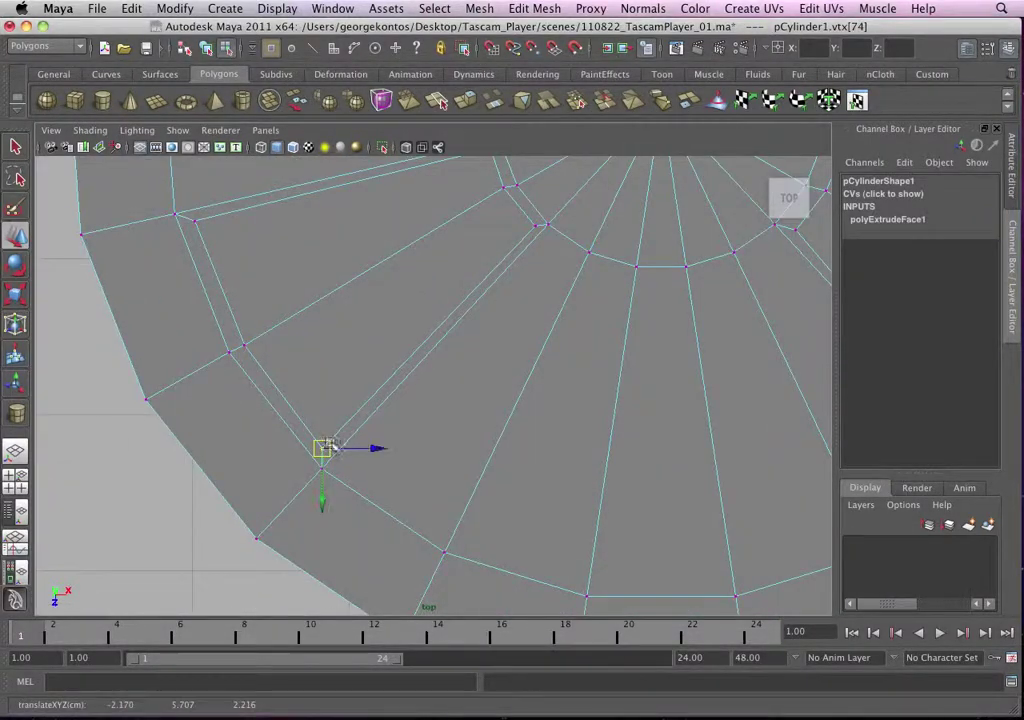
Step: Move the hub-end inset vertices of the lower-right opening closer to the hub, and select its two corner vertices
scroll(433, 400, down, 3)
alt+middle_drag(507, 366, 321, 434)
scroll(467, 416, up, 3)
alt+middle_drag(533, 361, 414, 450)
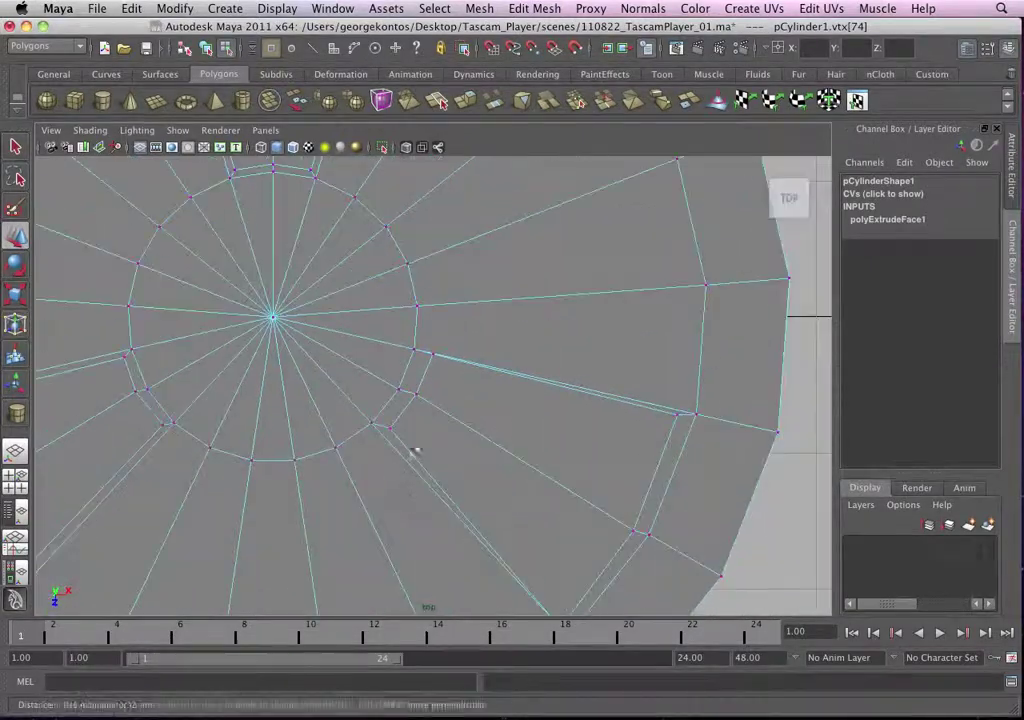
scroll(412, 445, up, 3)
drag(413, 403, 395, 394)
click(375, 443)
shift+click(433, 344)
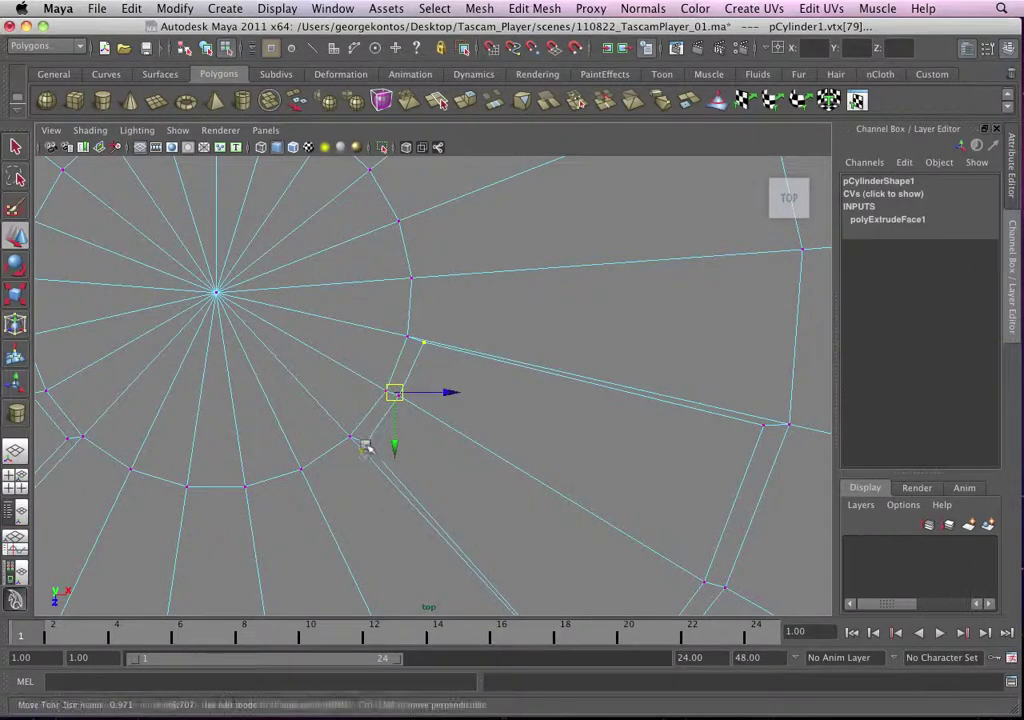
Step: Reposition the hub-end inset vertices of the lower-right opening one by one to even out the border
click(366, 446)
drag(366, 445, 366, 437)
click(424, 344)
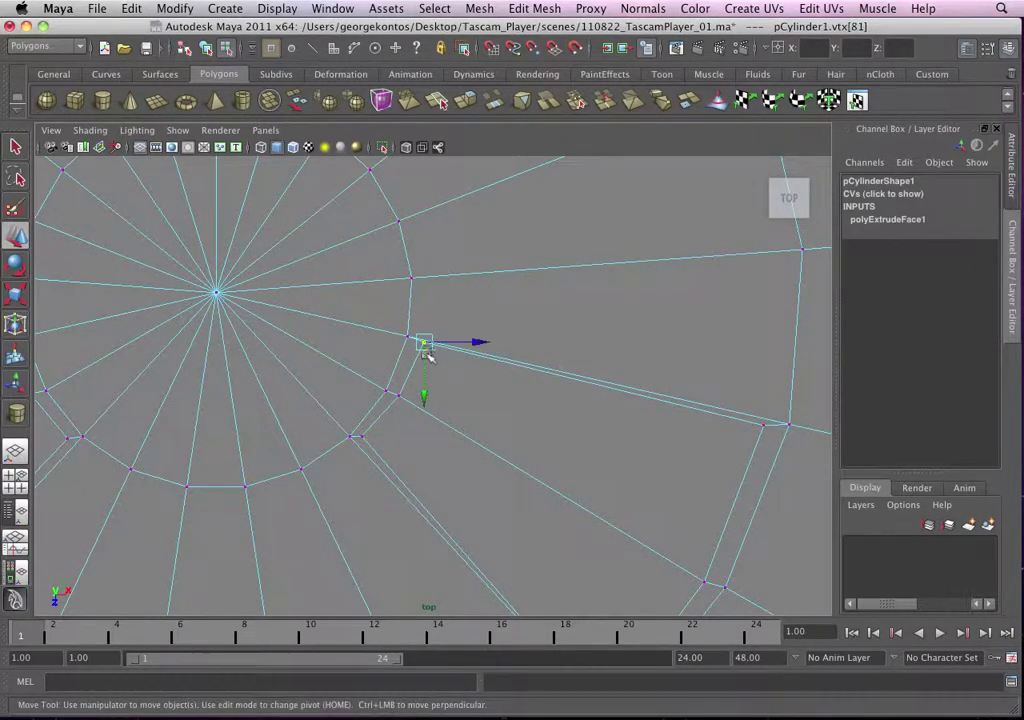
drag(423, 345, 419, 352)
click(399, 395)
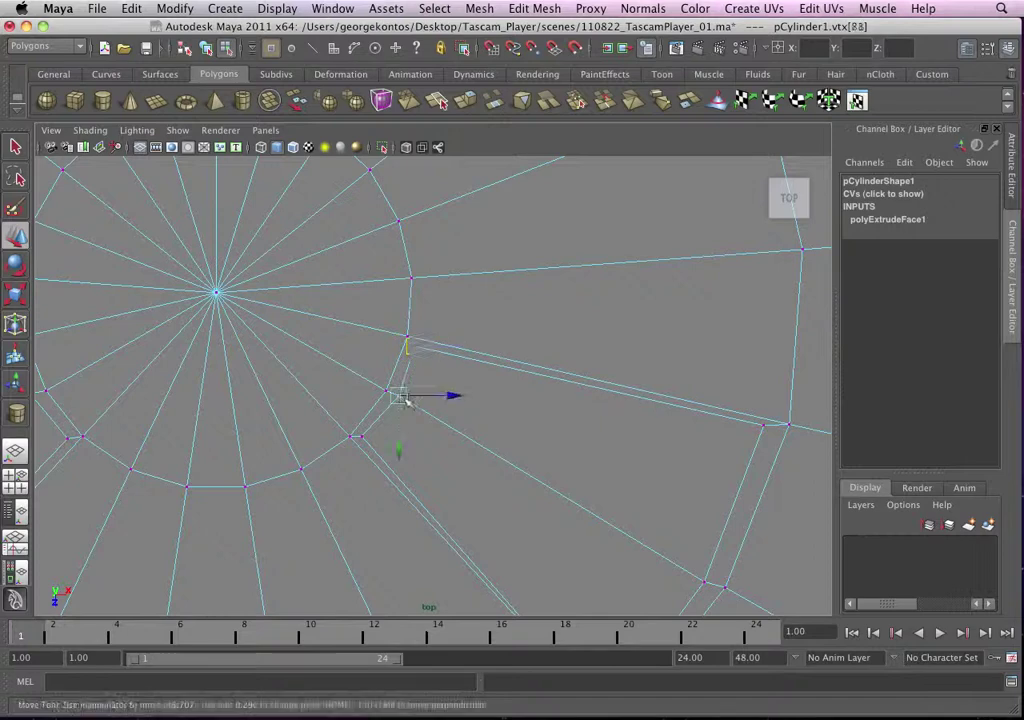
drag(399, 395, 396, 397)
Step: Move the three inset vertices at the rim end of the lower-right opening outward to narrow and even the border
alt+middle_drag(650, 414, 592, 325)
alt+middle_drag(598, 526, 594, 389)
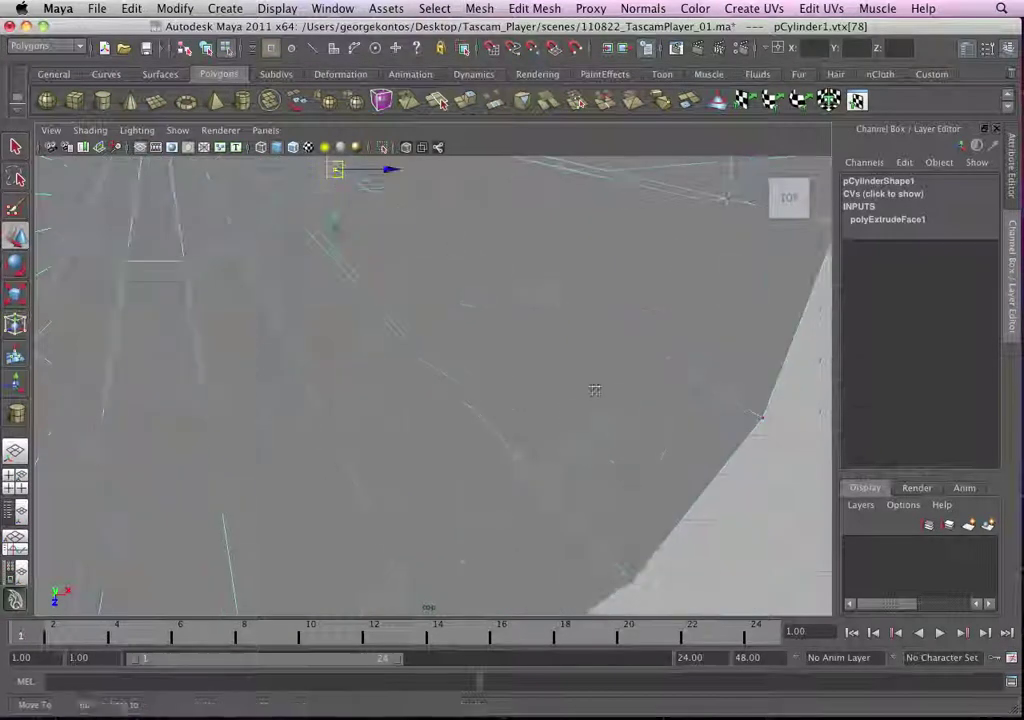
scroll(594, 389, up, 1)
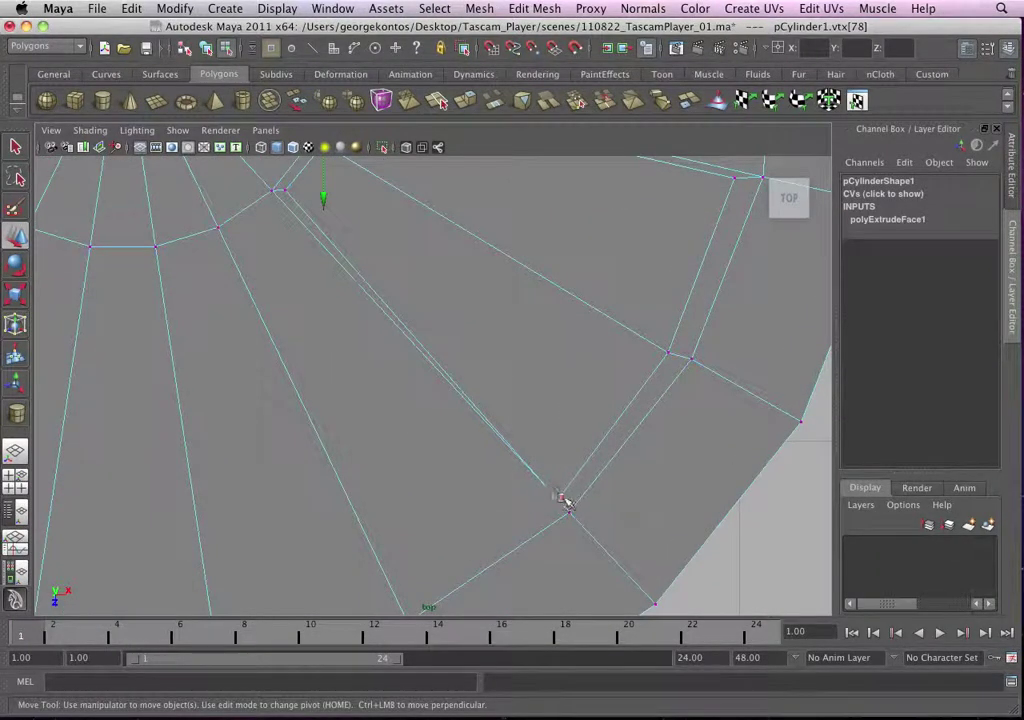
click(566, 501)
drag(565, 500, 579, 492)
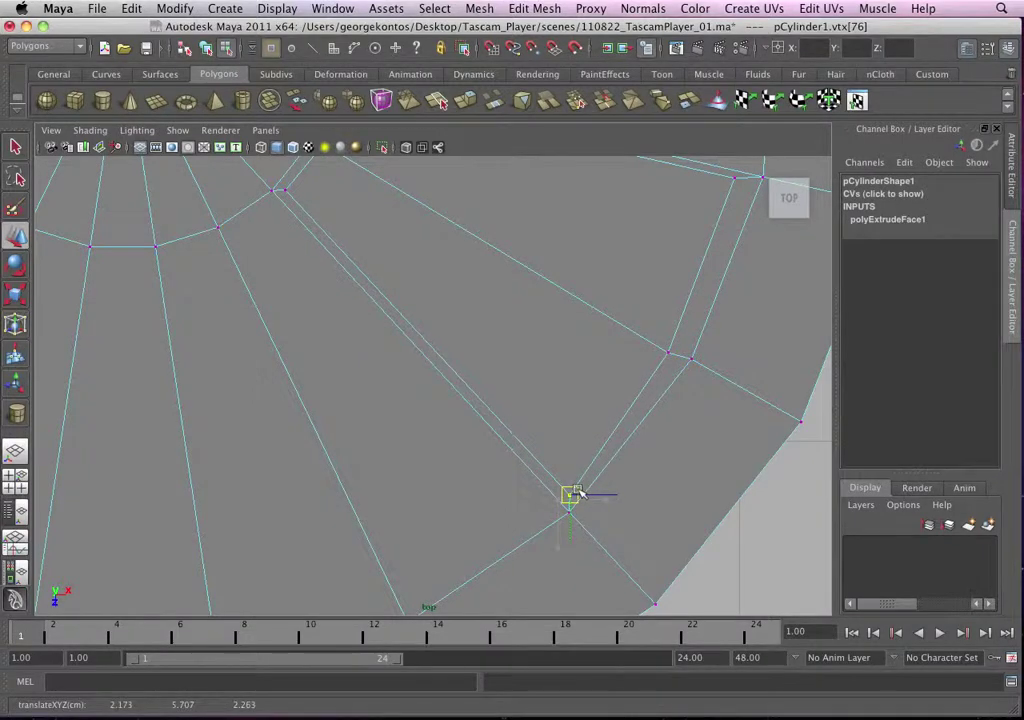
click(678, 351)
drag(674, 354, 688, 355)
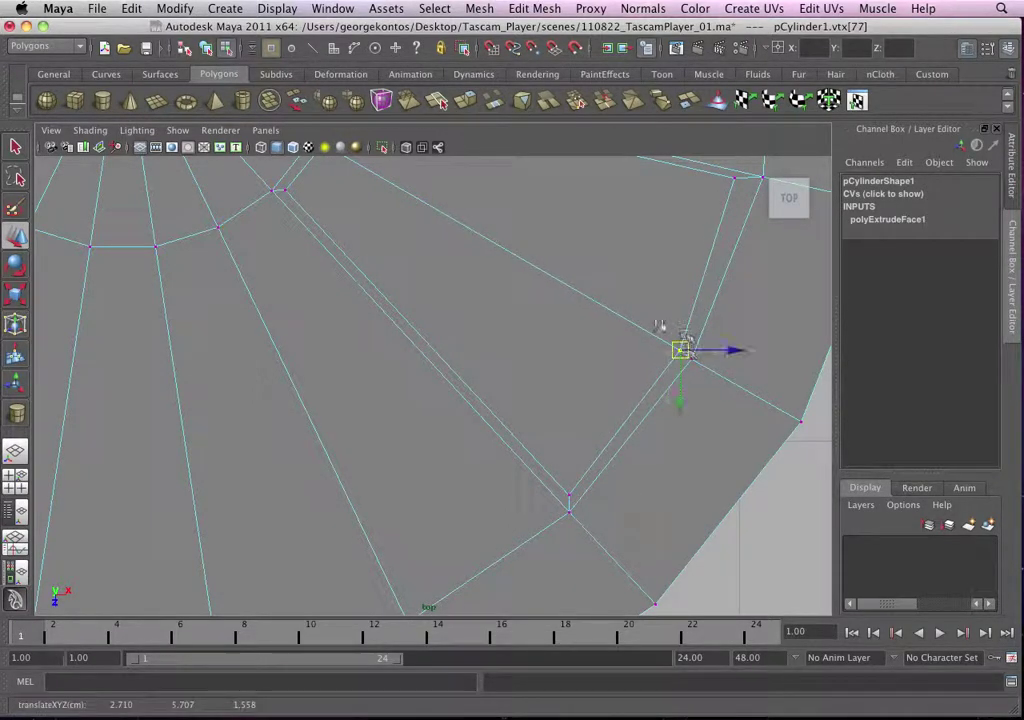
alt+middle_drag(660, 326, 530, 469)
click(605, 323)
drag(606, 325, 616, 329)
Step: Save the scene with the three adjusted opening borders
alt+right_drag(617, 331, 423, 242)
alt+middle_drag(423, 242, 505, 345)
alt+right_drag(505, 345, 540, 345)
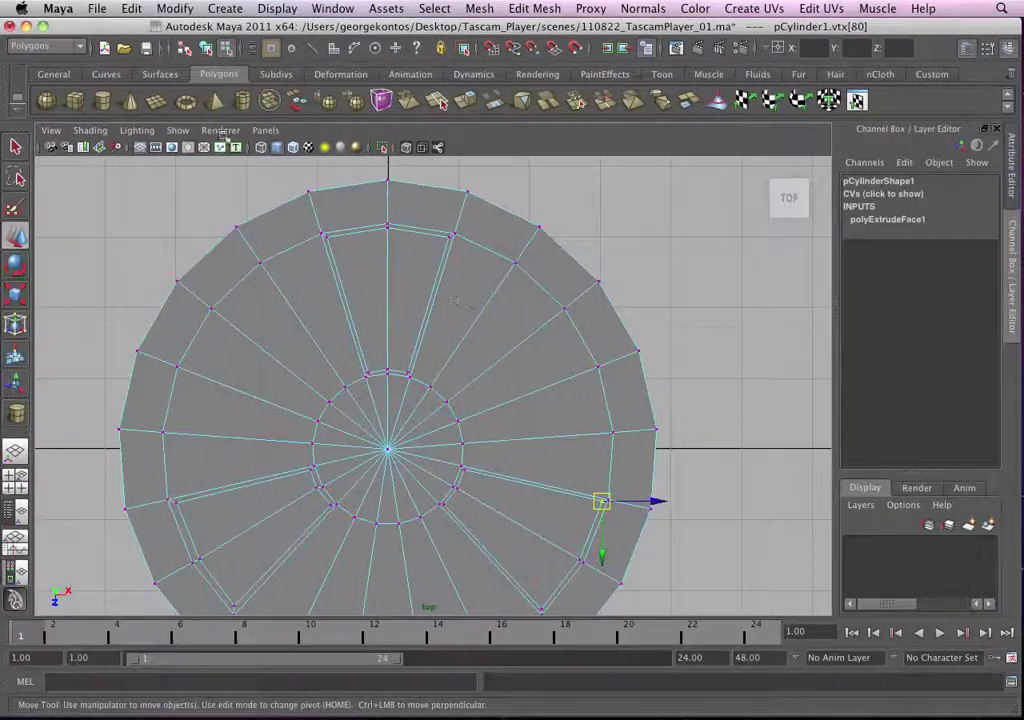
click(146, 49)
Step: Move the inset vertices at the rim end of the lower-left opening slightly closer to the rim
alt+middle_drag(427, 415, 425, 366)
alt+right_drag(425, 366, 490, 402)
alt+middle_drag(396, 319, 442, 338)
alt+middle_drag(326, 391, 338, 414)
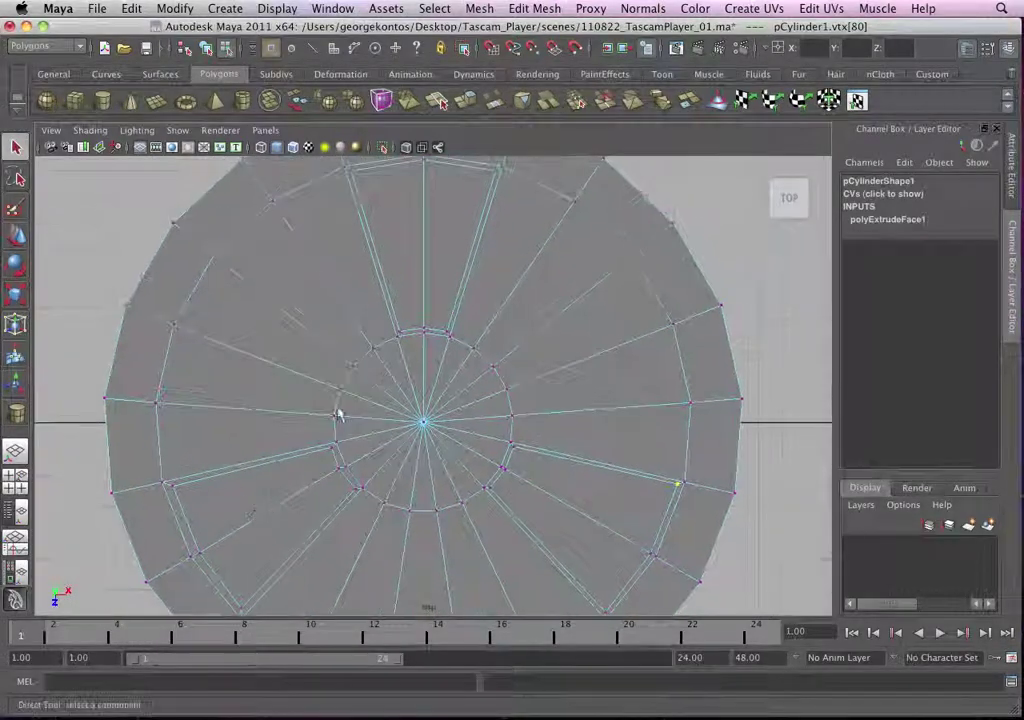
alt+middle_drag(279, 497, 325, 459)
alt+right_drag(325, 459, 359, 414)
alt+right_drag(224, 490, 350, 553)
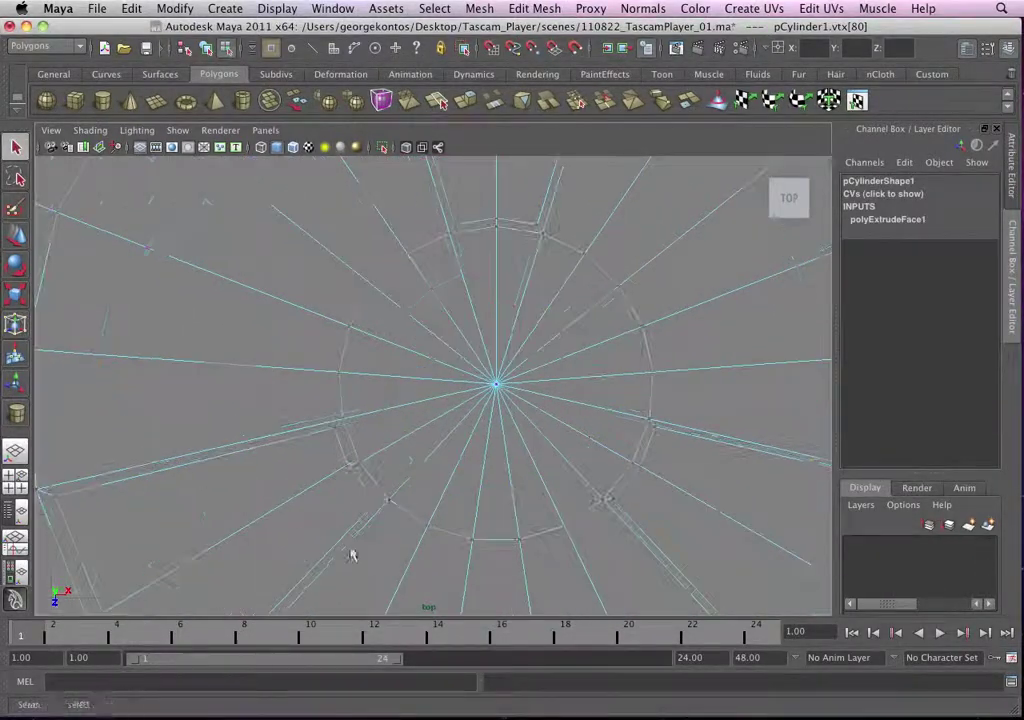
alt+middle_drag(174, 532, 384, 415)
alt+right_drag(383, 415, 240, 391)
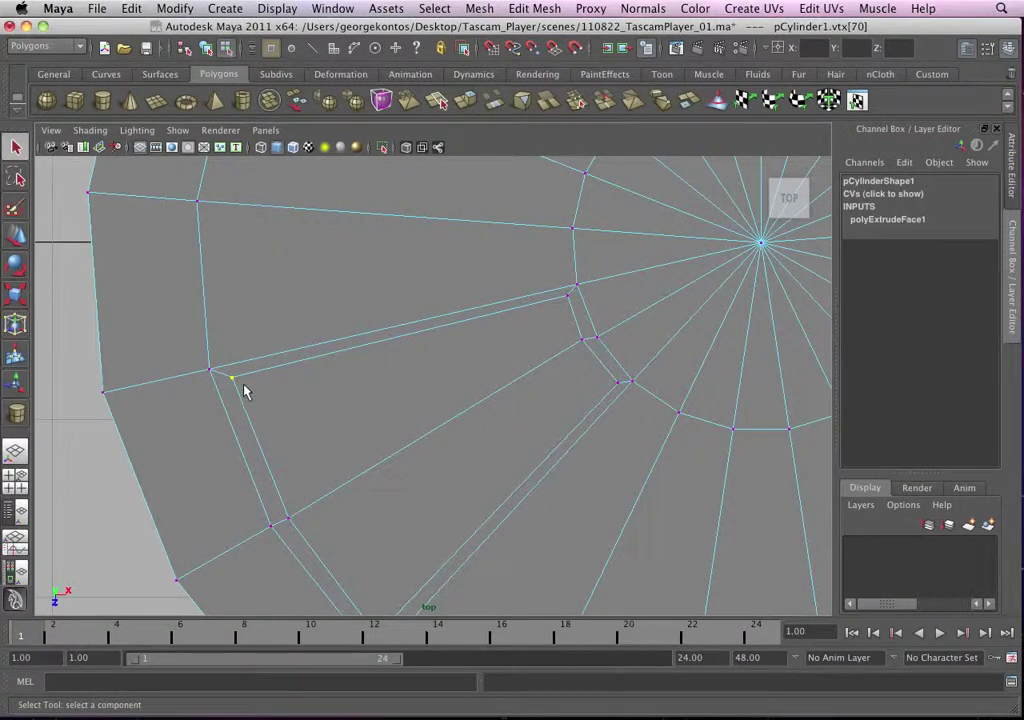
key(w)
drag(236, 382, 231, 380)
click(289, 519)
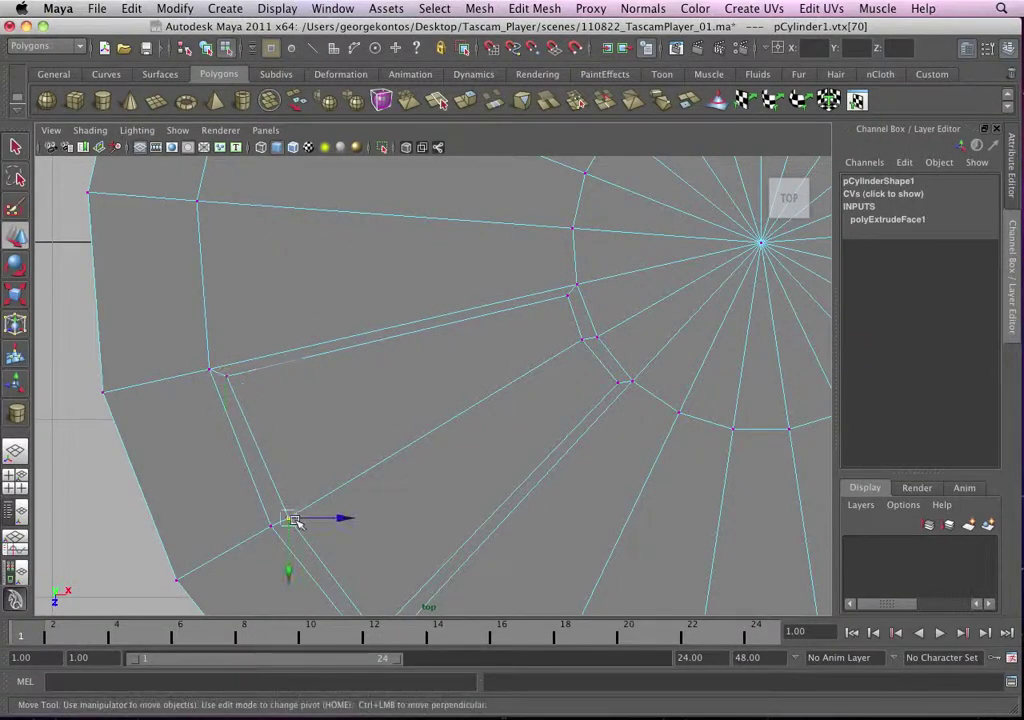
drag(295, 522, 289, 521)
alt+middle_drag(361, 587, 373, 459)
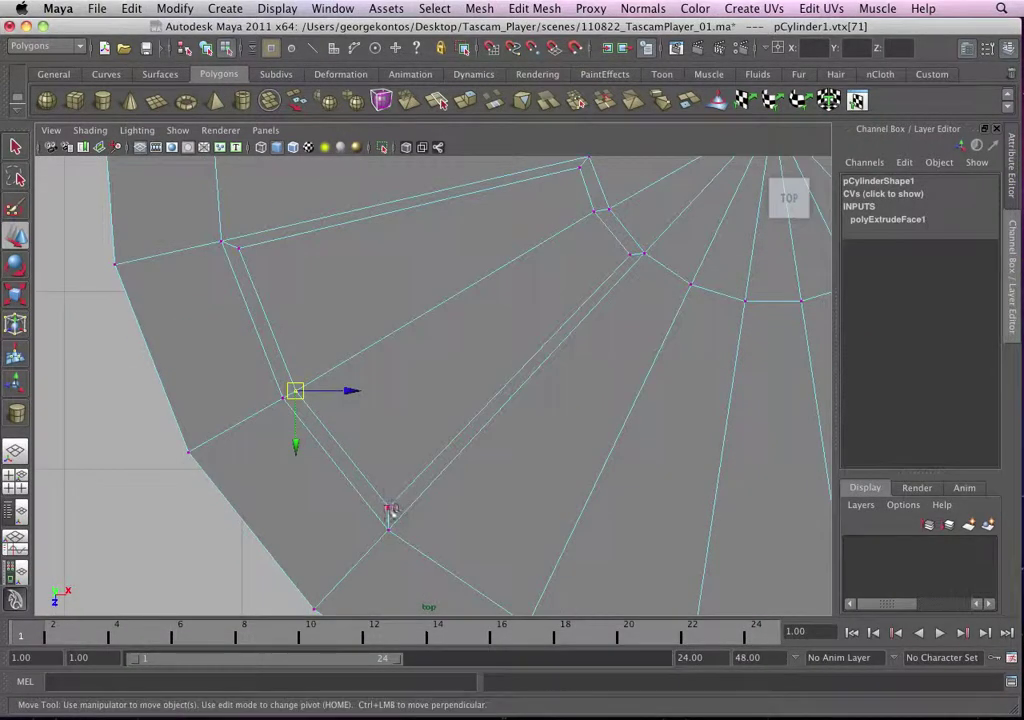
click(388, 512)
Step: Fine-tune the three inset vertices at the hub end of the lower-left opening, moving them closer to the hub edge
alt+middle_drag(463, 403, 425, 466)
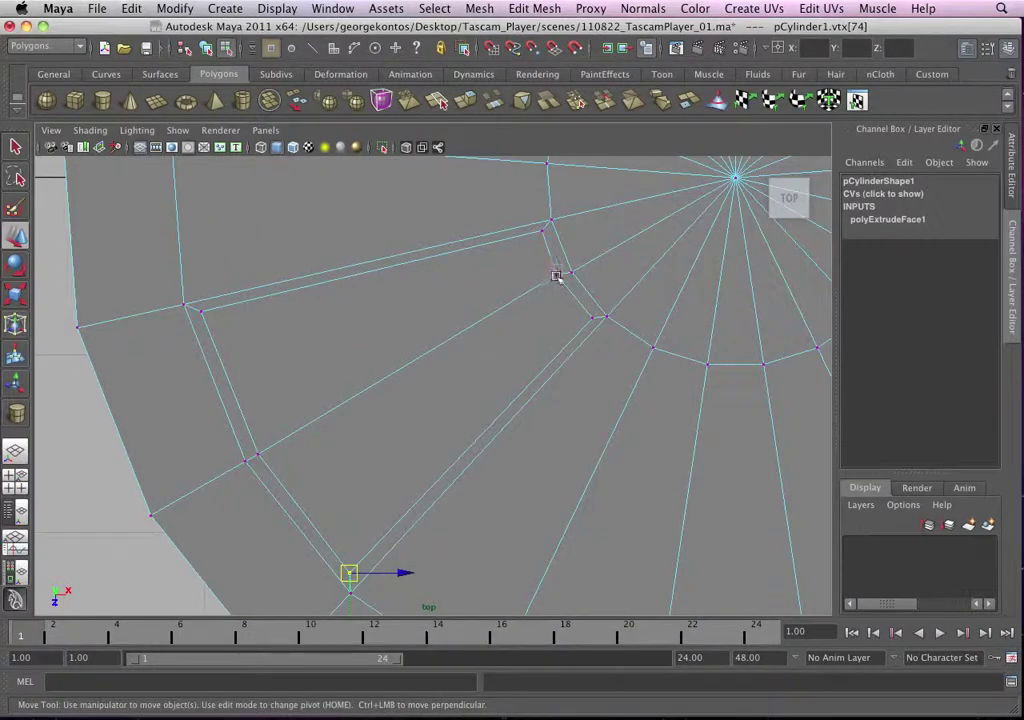
click(559, 275)
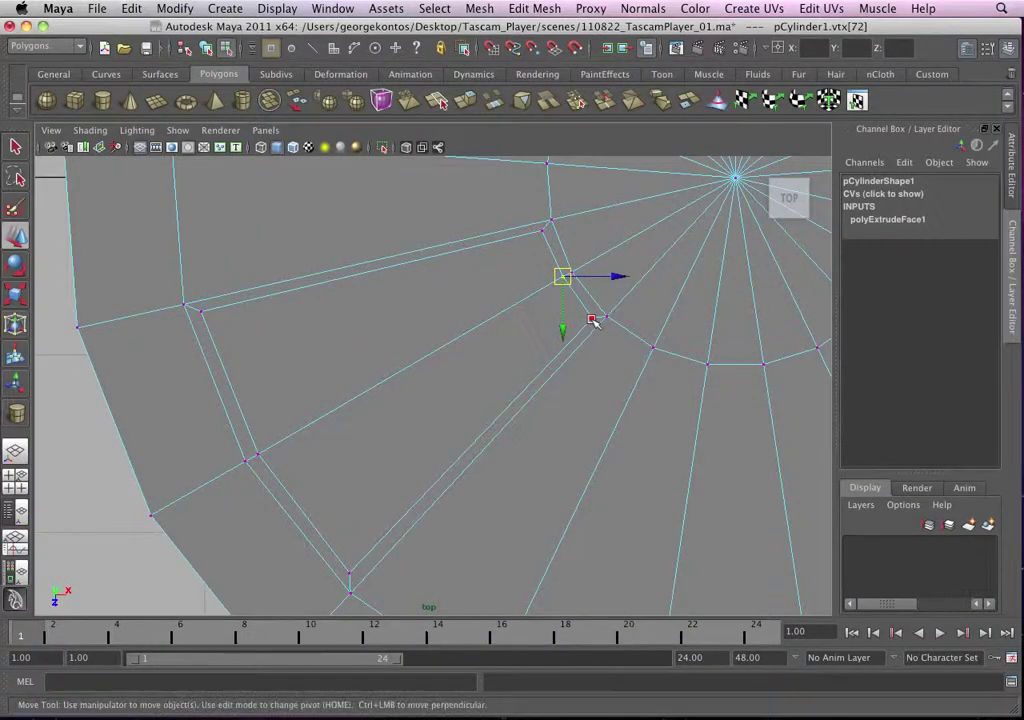
click(593, 318)
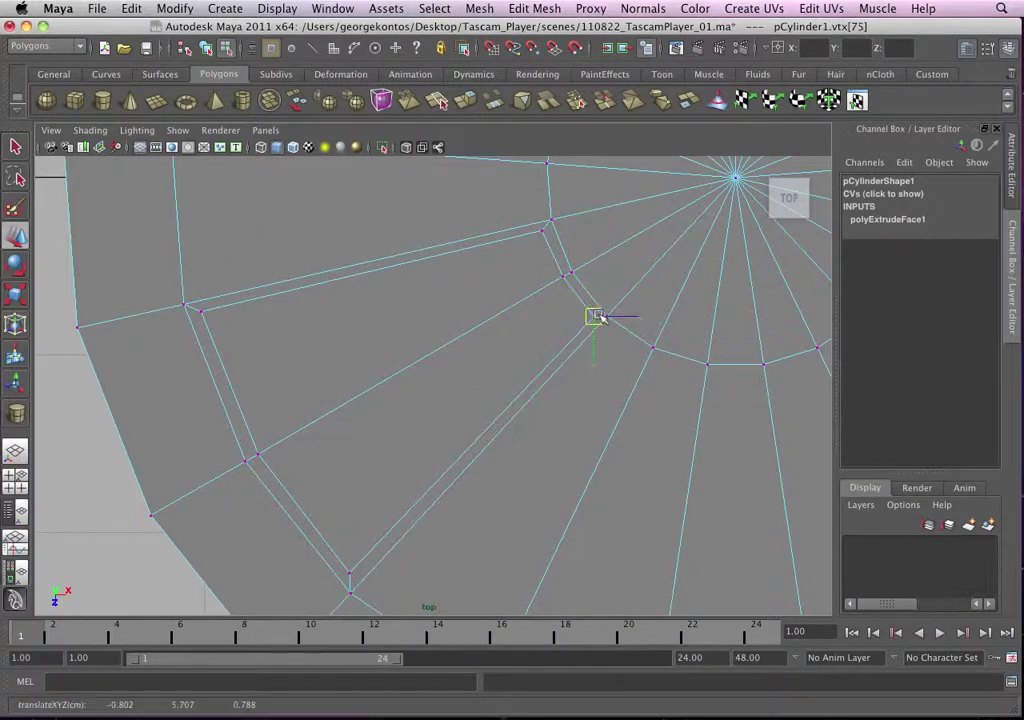
click(545, 232)
Step: Examine the inset borders of all three openings across the whole disc for even width
scroll(552, 236, down, 5)
alt+middle_drag(478, 249, 226, 341)
scroll(226, 341, down, 2)
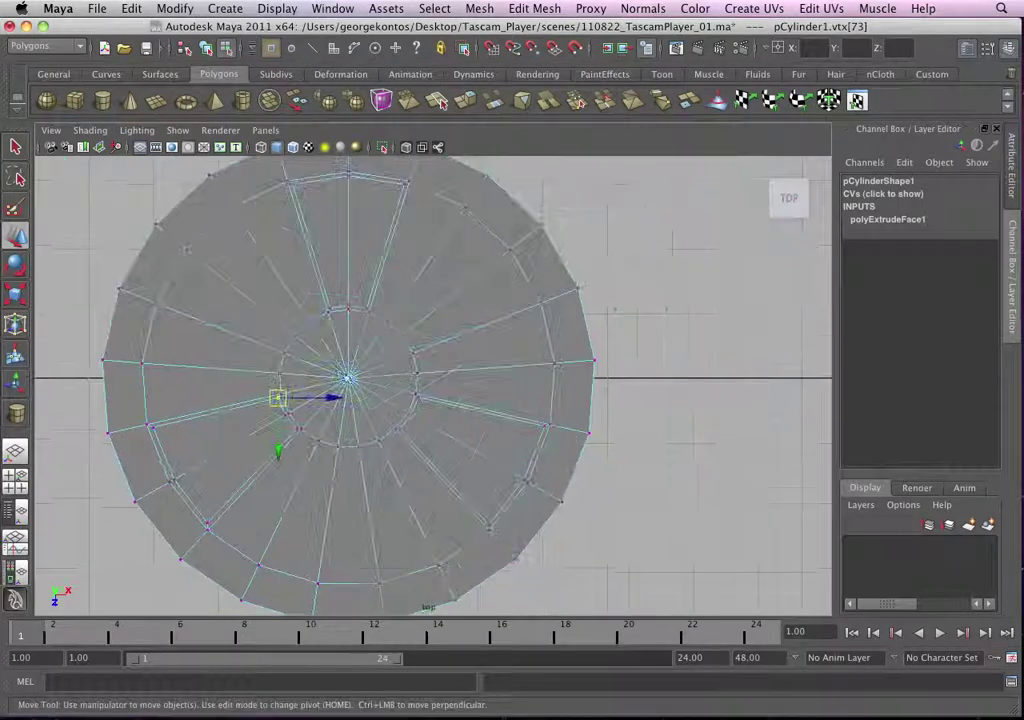
scroll(633, 464, up, 5)
alt+middle_drag(477, 392, 510, 356)
alt+right_drag(510, 356, 567, 418)
alt+middle_drag(567, 418, 577, 524)
alt+right_drag(577, 524, 476, 486)
alt+middle_drag(476, 486, 510, 414)
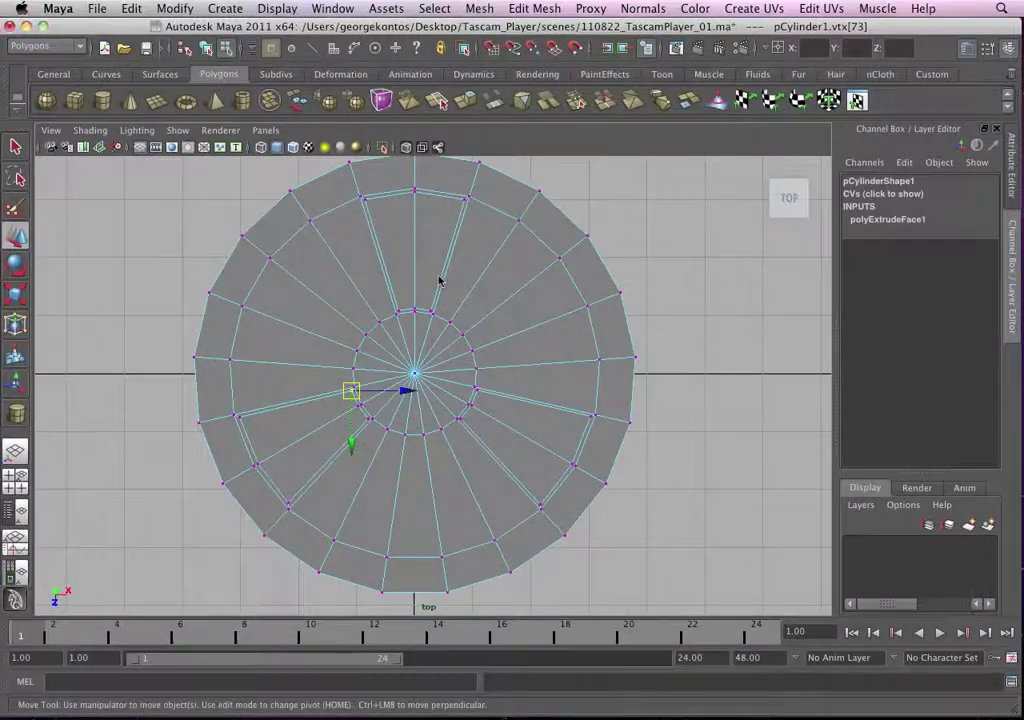
Step: Select the six inset faces of the three openings in face mode and delete them to cut the holes
right_drag(436, 277, 438, 314)
click(397, 238)
shift+click(432, 233)
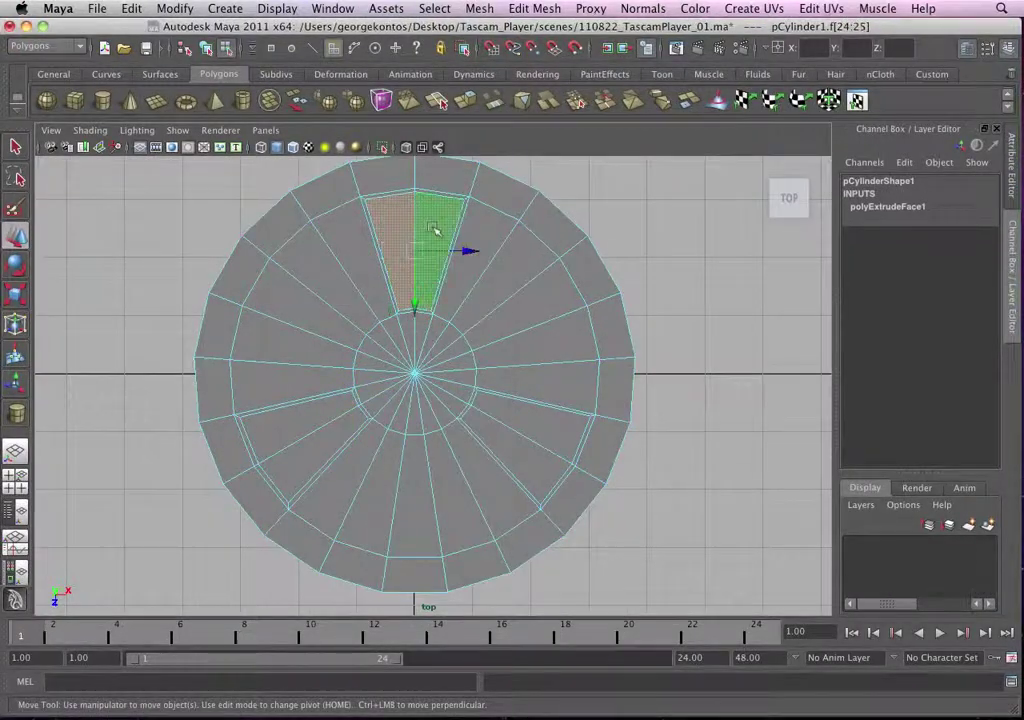
shift+click(305, 420)
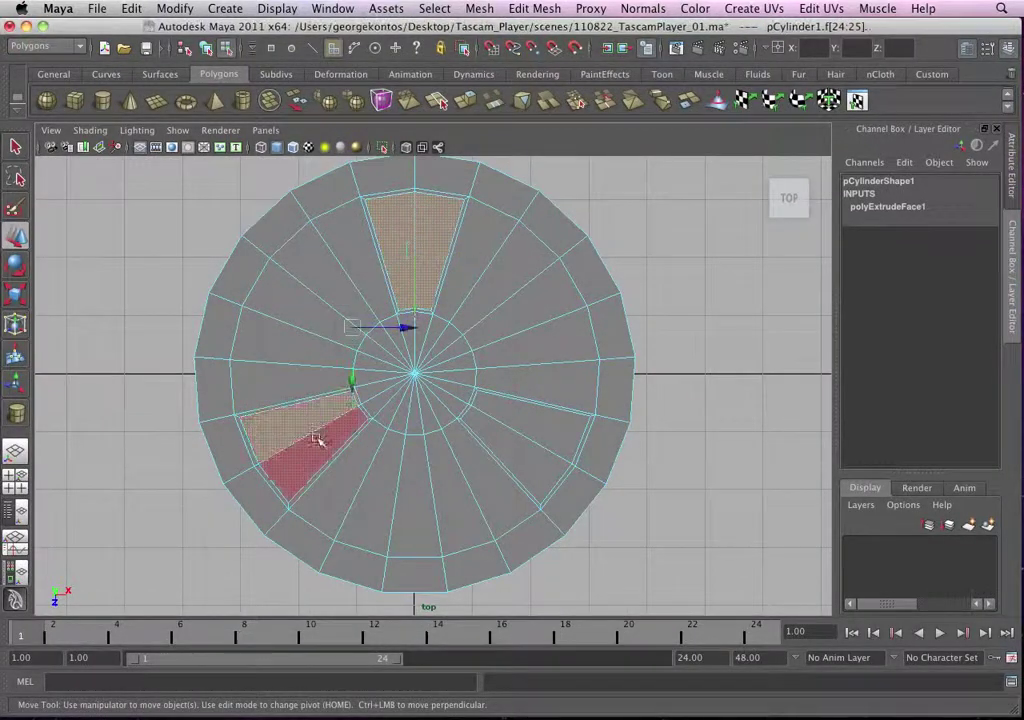
shift+click(520, 445)
alt+right_drag(520, 405, 485, 338)
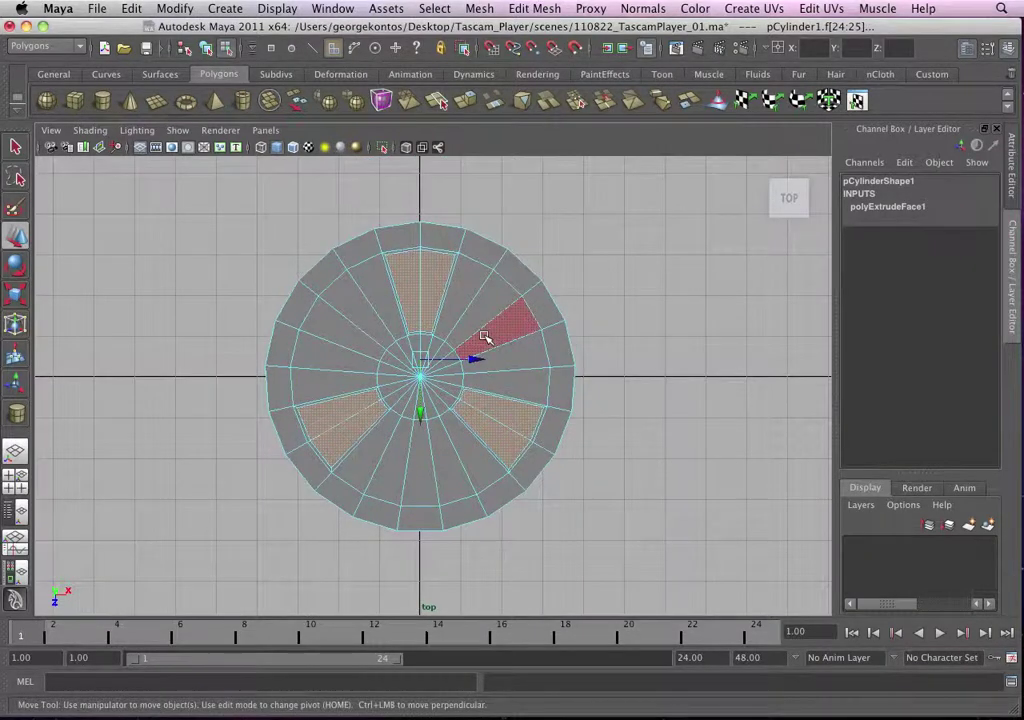
key(Delete)
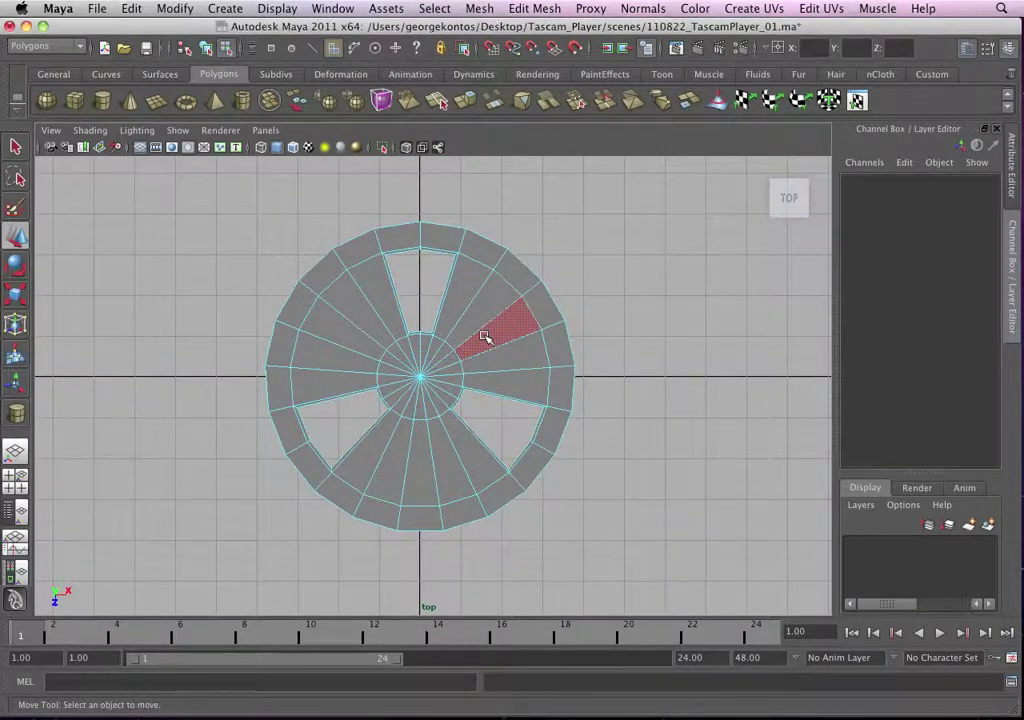
Step: Turn on smooth mesh preview for the disc and check the shape of the three openings
alt+right_drag(345, 370, 620, 338)
key(3)
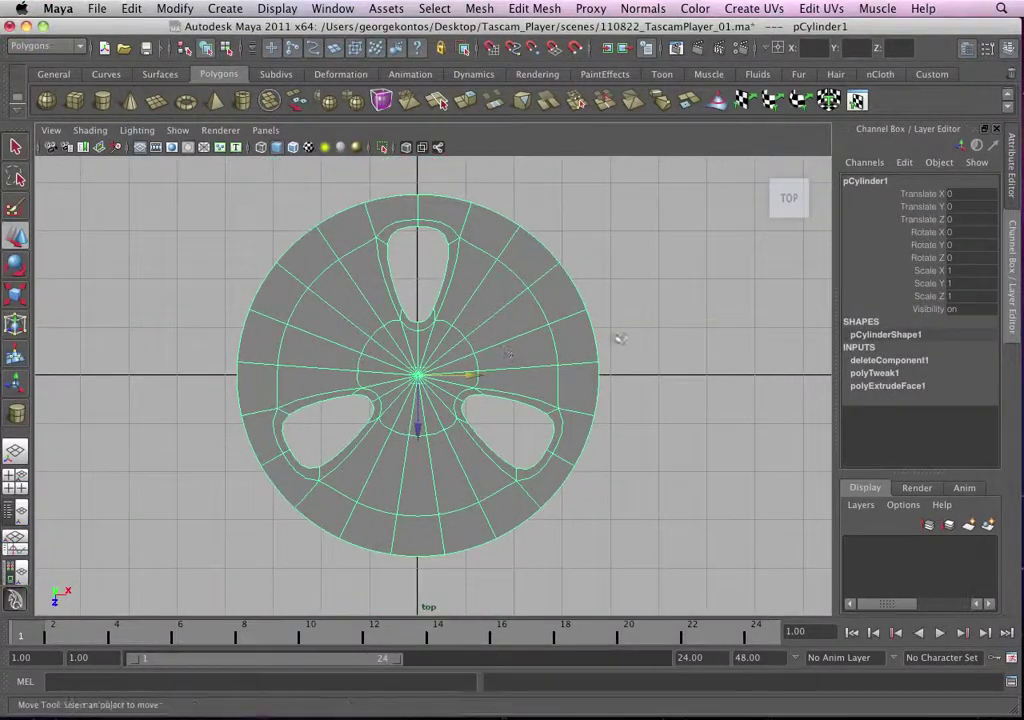
click(622, 340)
alt+right_drag(544, 411, 552, 380)
click(544, 359)
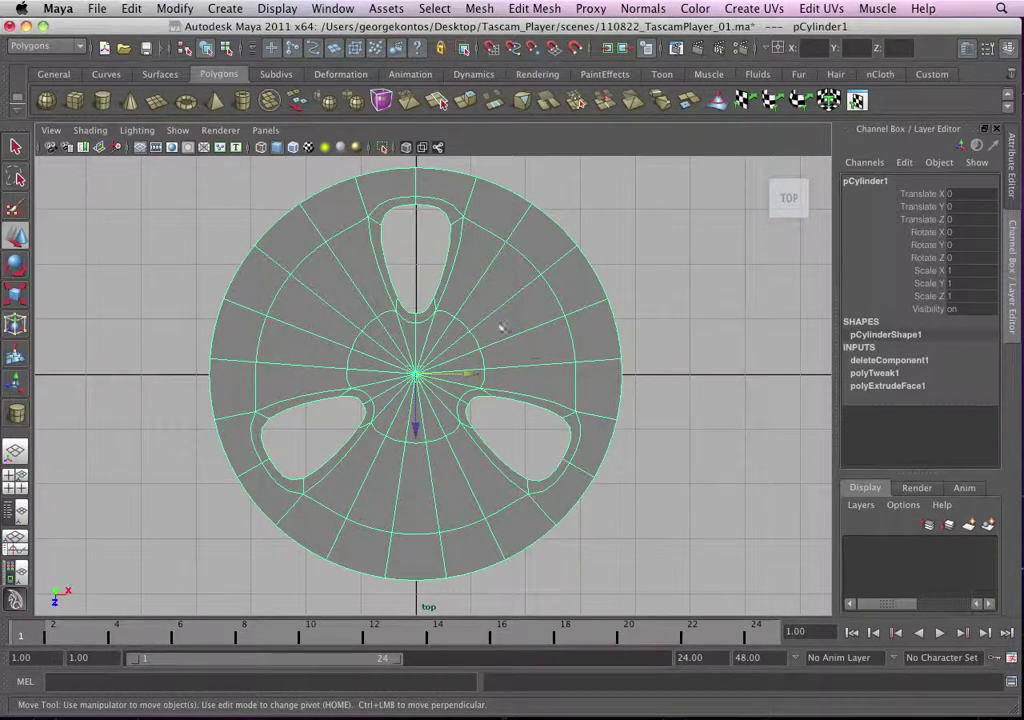
Step: Turn off smooth mesh preview and compare the shape of the openings with the reference photo in Preview
alt+right_drag(501, 402, 497, 366)
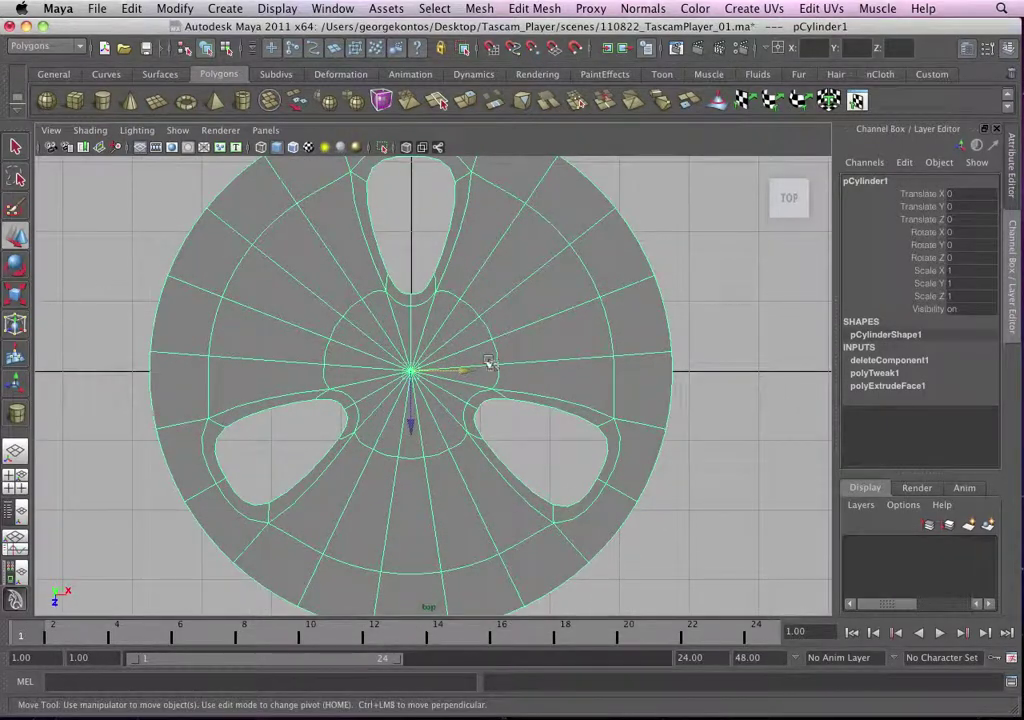
key(1)
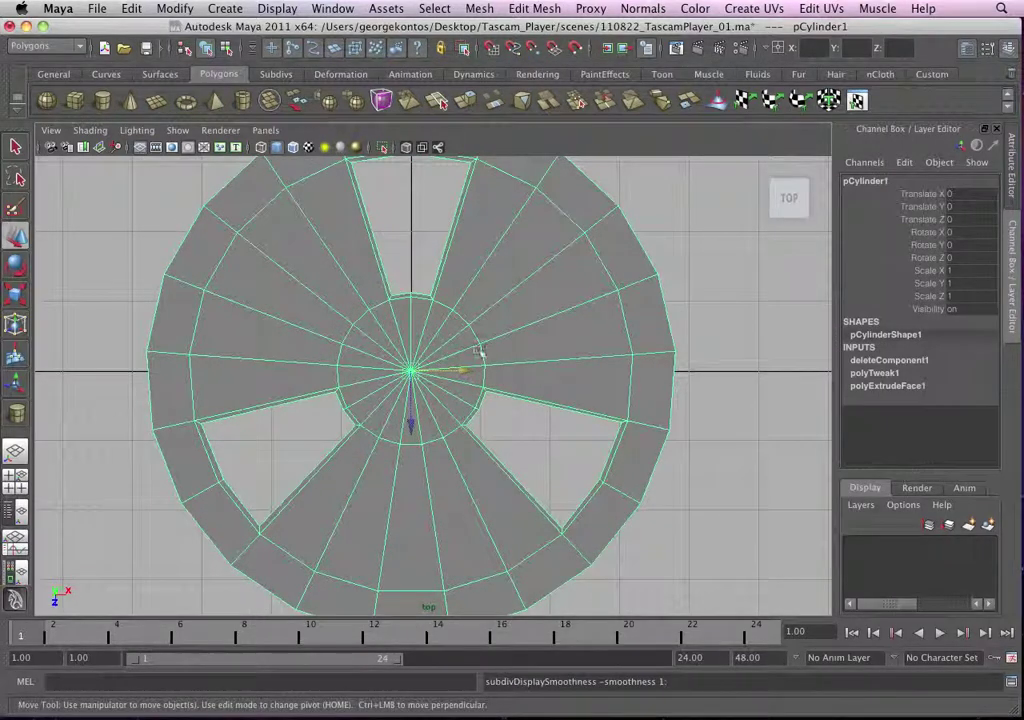
alt+middle_drag(480, 351, 473, 394)
alt+right_drag(473, 394, 487, 302)
key(super+Tab)
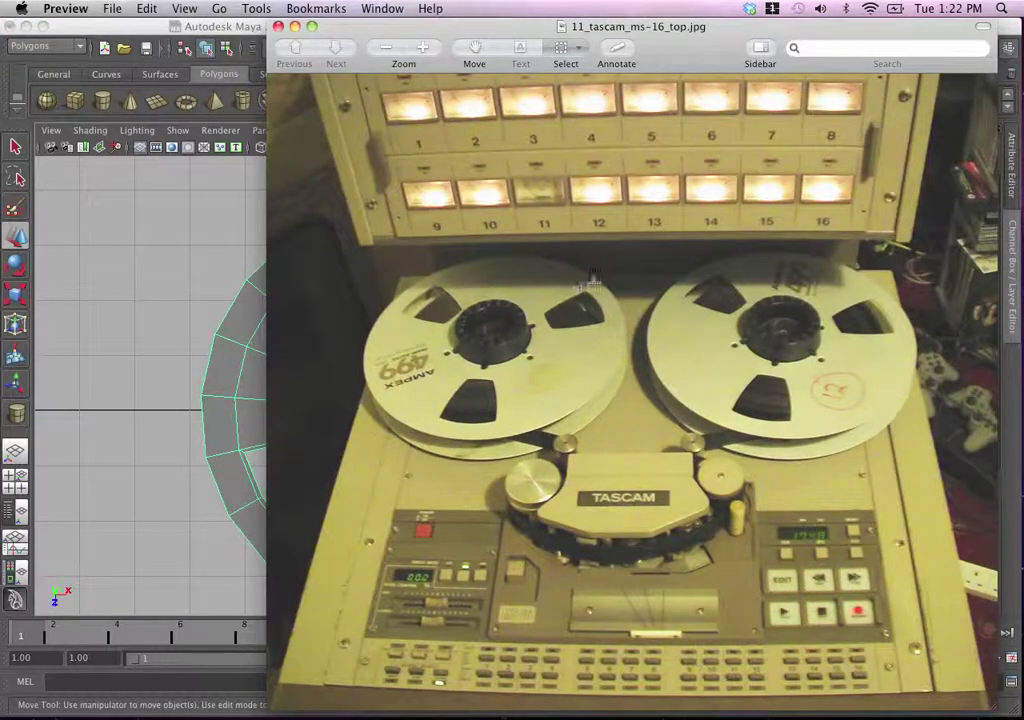
key(super+Tab)
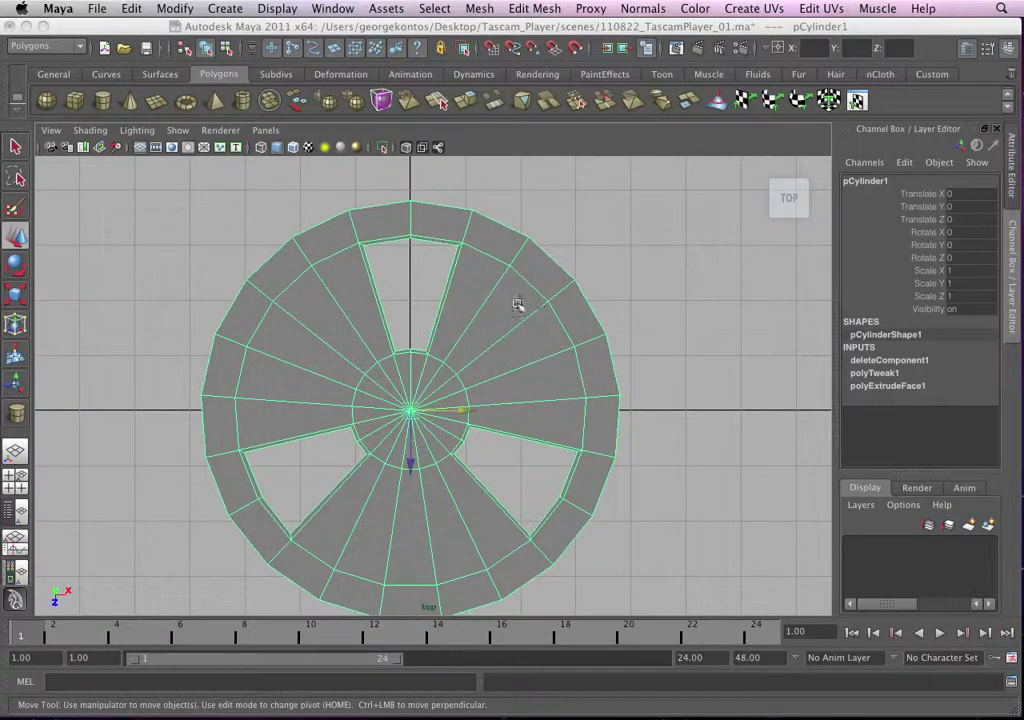
Step: Insert an edge loop about midway between hub and rim across each of the three solid sections between the openings
alt+middle_drag(377, 393, 396, 342)
alt+right_drag(396, 342, 442, 402)
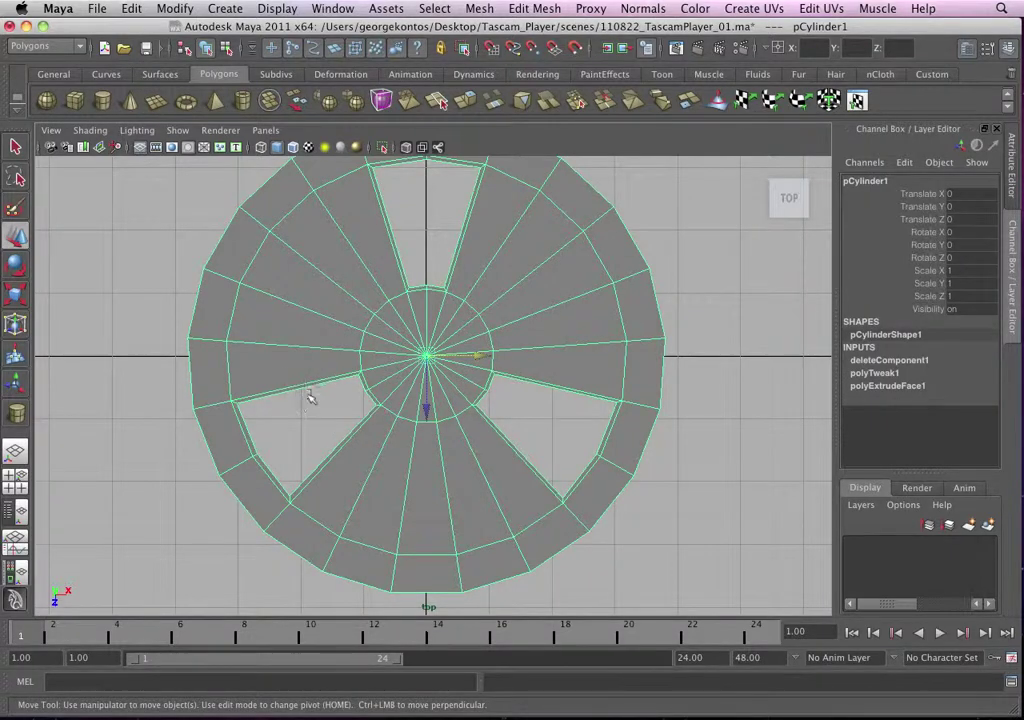
alt+right_drag(368, 364, 416, 434)
alt+middle_drag(336, 416, 355, 496)
alt+right_drag(492, 333, 418, 167)
click(521, 8)
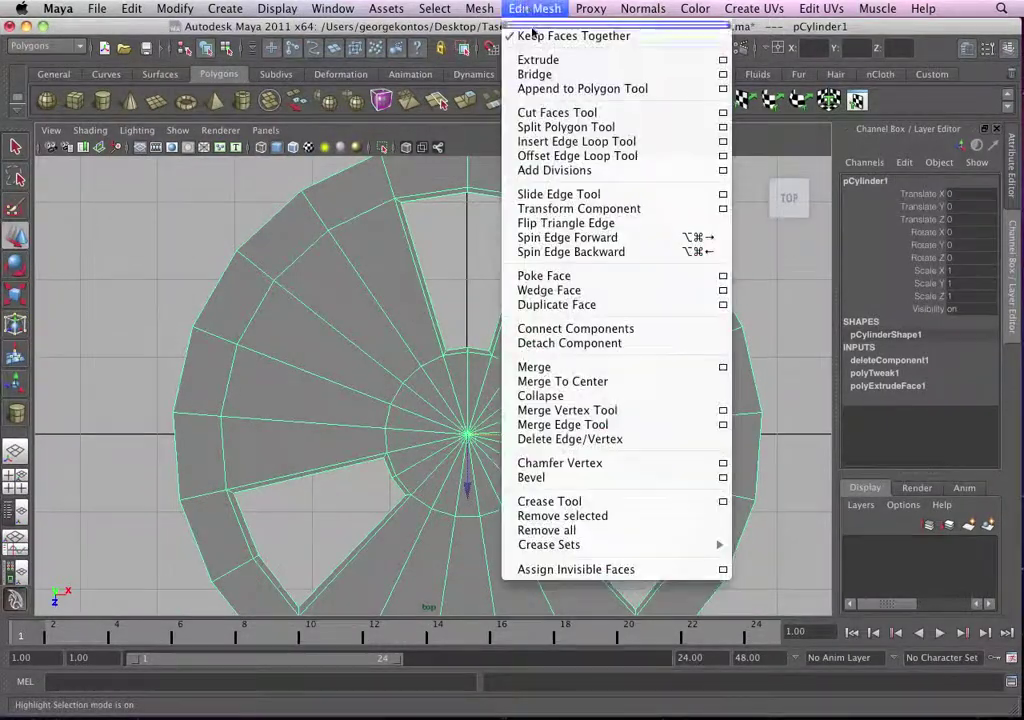
click(561, 142)
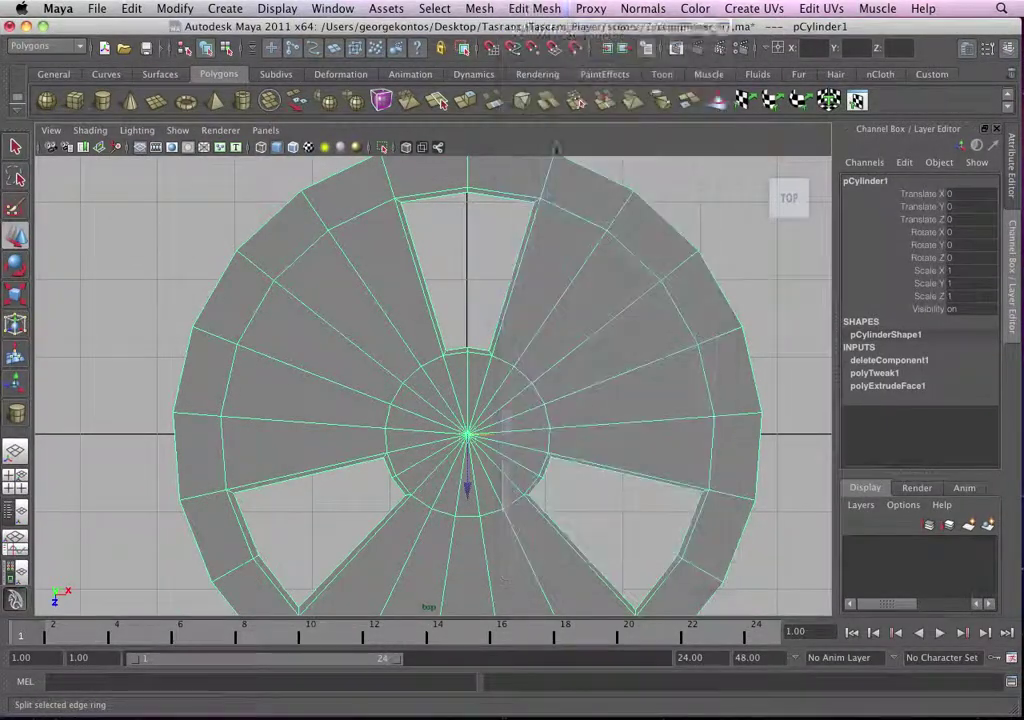
scroll(423, 361, up, 2)
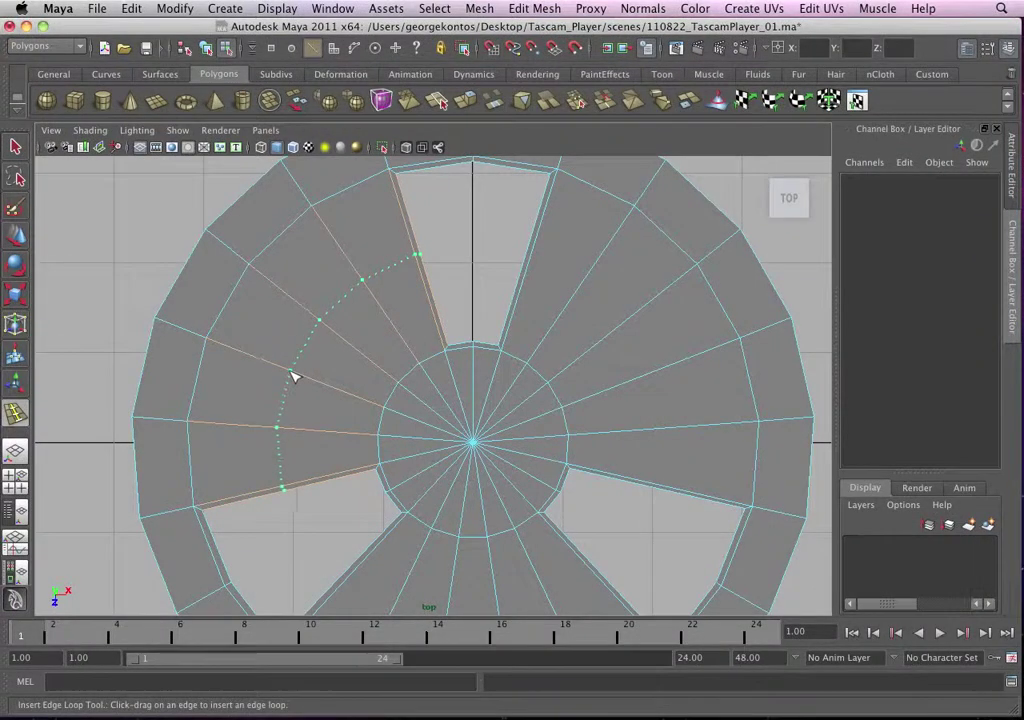
click(289, 376)
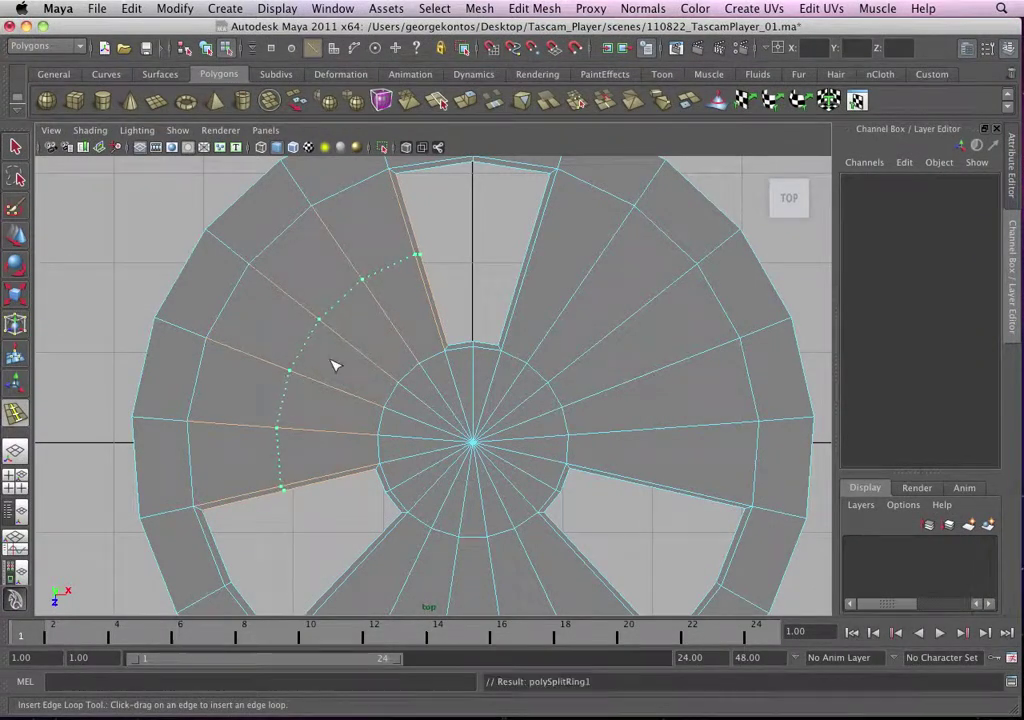
click(581, 297)
alt+middle_drag(507, 488, 517, 361)
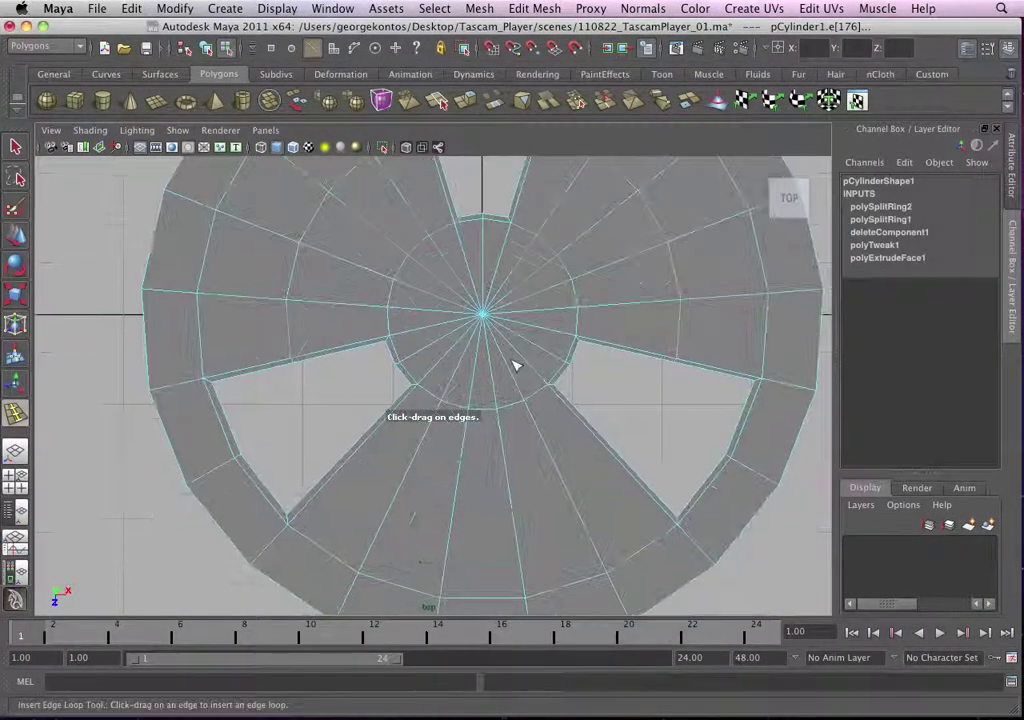
click(355, 457)
scroll(360, 420, down, 4)
alt+middle_drag(370, 366, 400, 455)
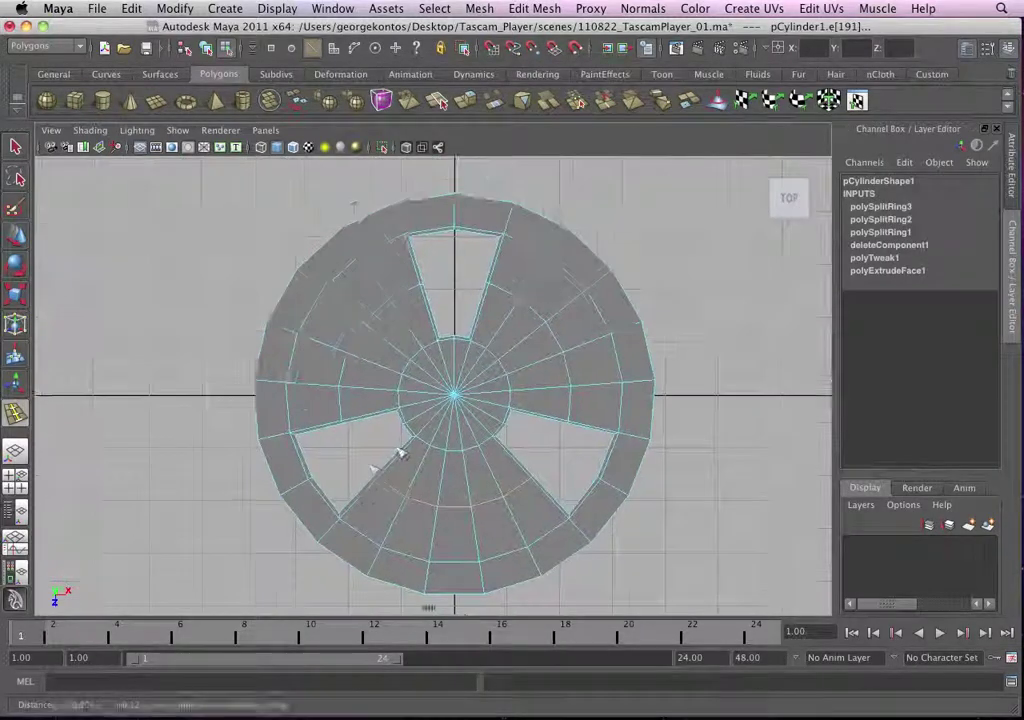
scroll(495, 222, up, 2)
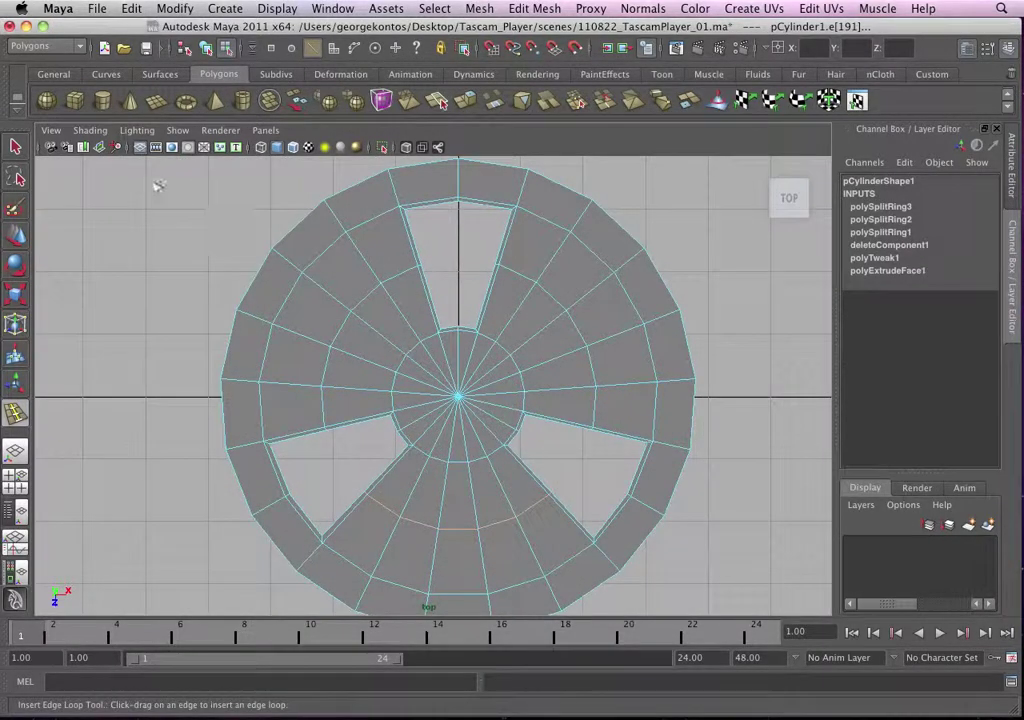
Step: Select the four mid-side vertices of the upper opening, scale them apart horizontally to widen it, and check it in smooth preview
click(15, 147)
scroll(540, 338, up, 3)
alt+middle_drag(469, 291, 451, 501)
scroll(434, 414, up, 3)
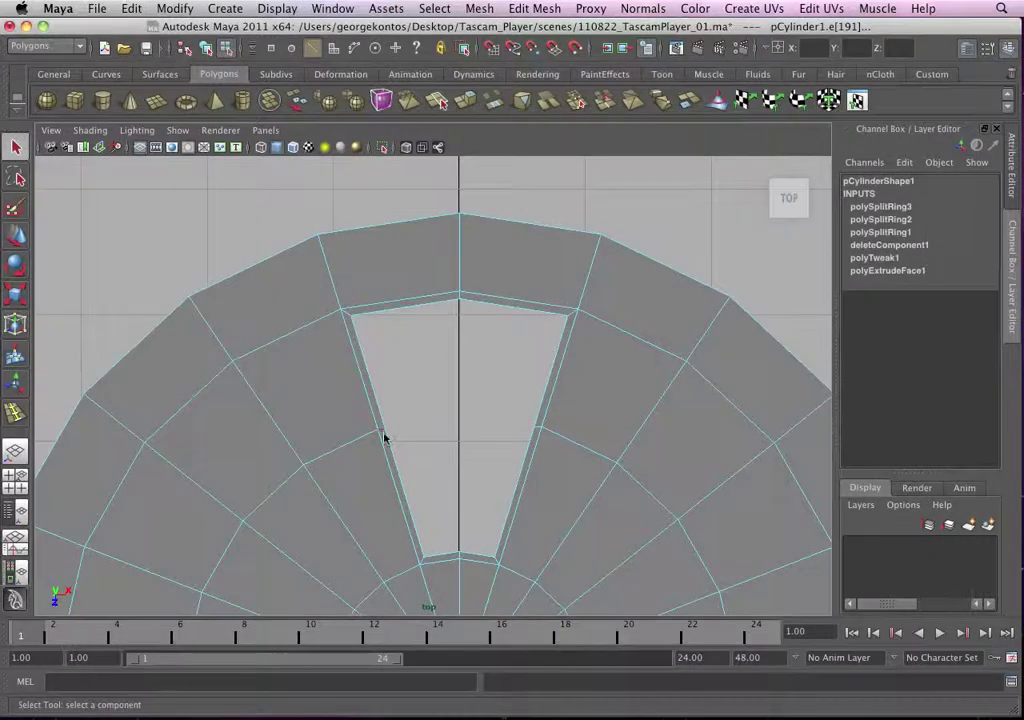
right_drag(384, 415, 340, 399)
drag(345, 400, 561, 466)
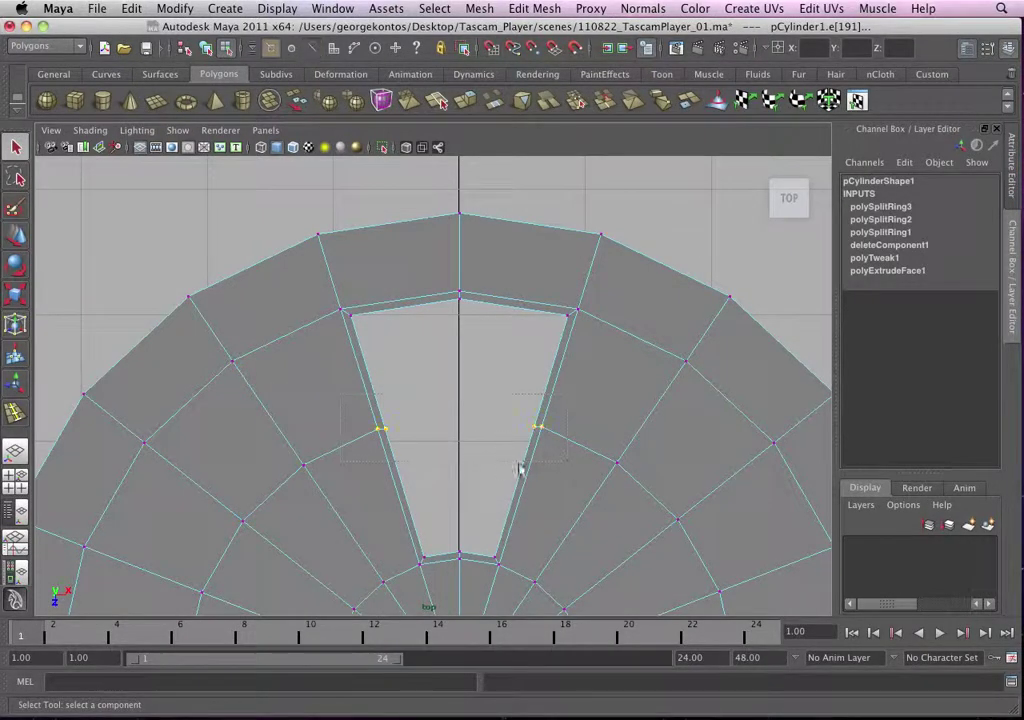
scroll(530, 464, up, 2)
key(r)
mouse_move(464, 435)
mouse_down()
mouse_move(487, 435)
mouse_move(459, 416)
mouse_up()
scroll(448, 407, down, 2)
key(3)
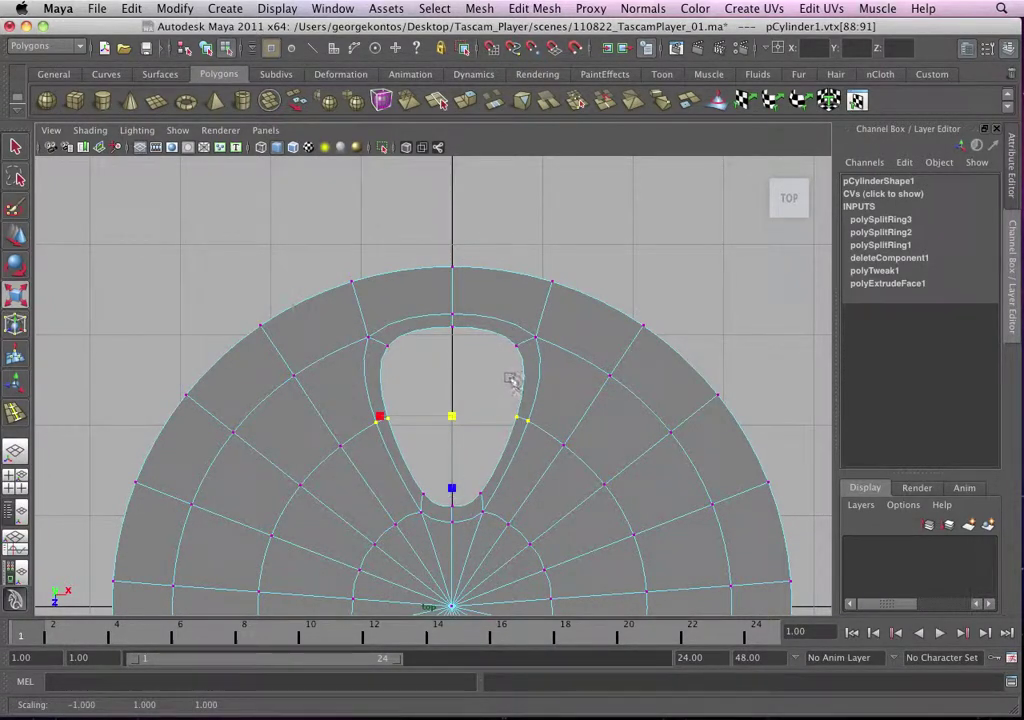
Step: Nudge the four mid-side vertices of the upper opening on the unsmoothed mesh and recheck the shape in smooth preview
key(1)
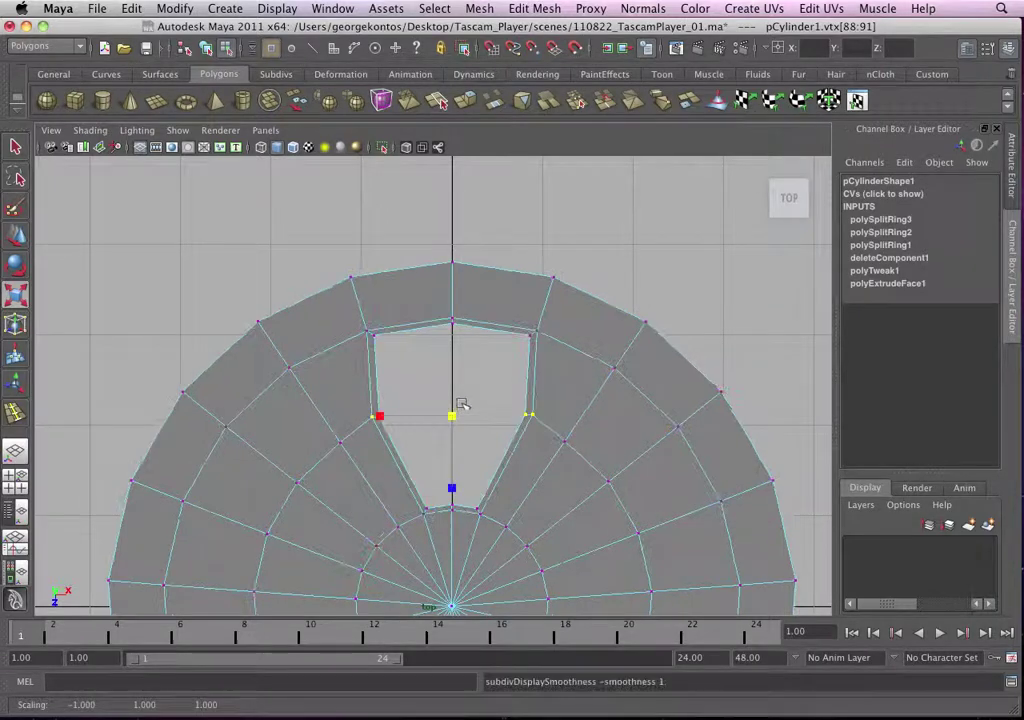
scroll(441, 407, down, 1)
key(w)
alt+right_drag(510, 462, 605, 488)
drag(462, 422, 464, 420)
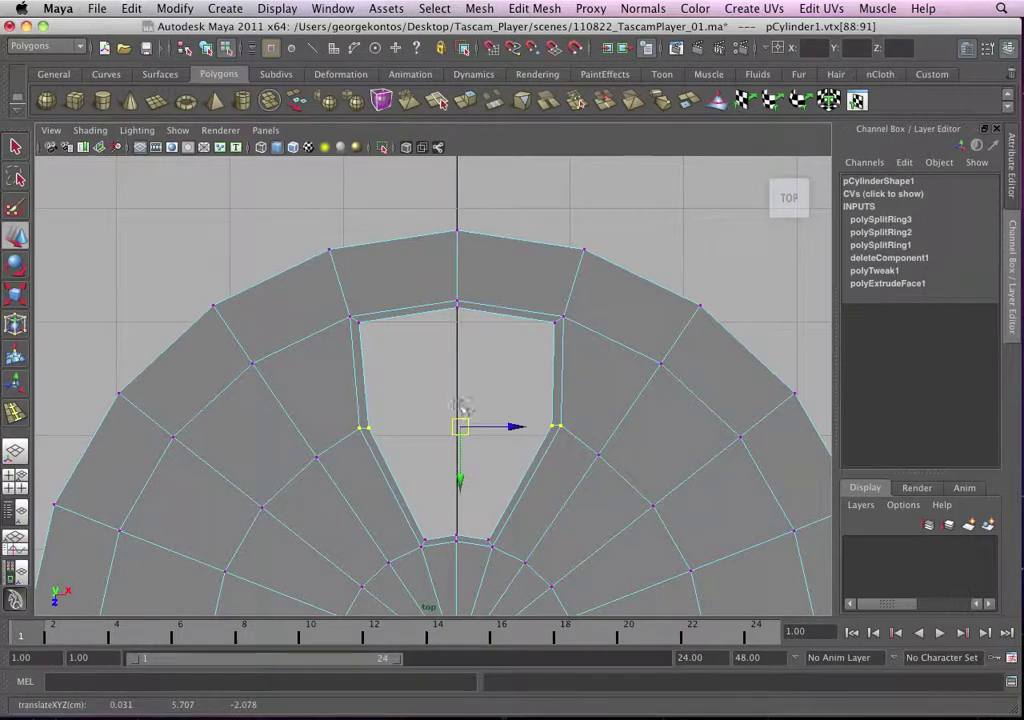
alt+right_drag(464, 420, 446, 361)
key(3)
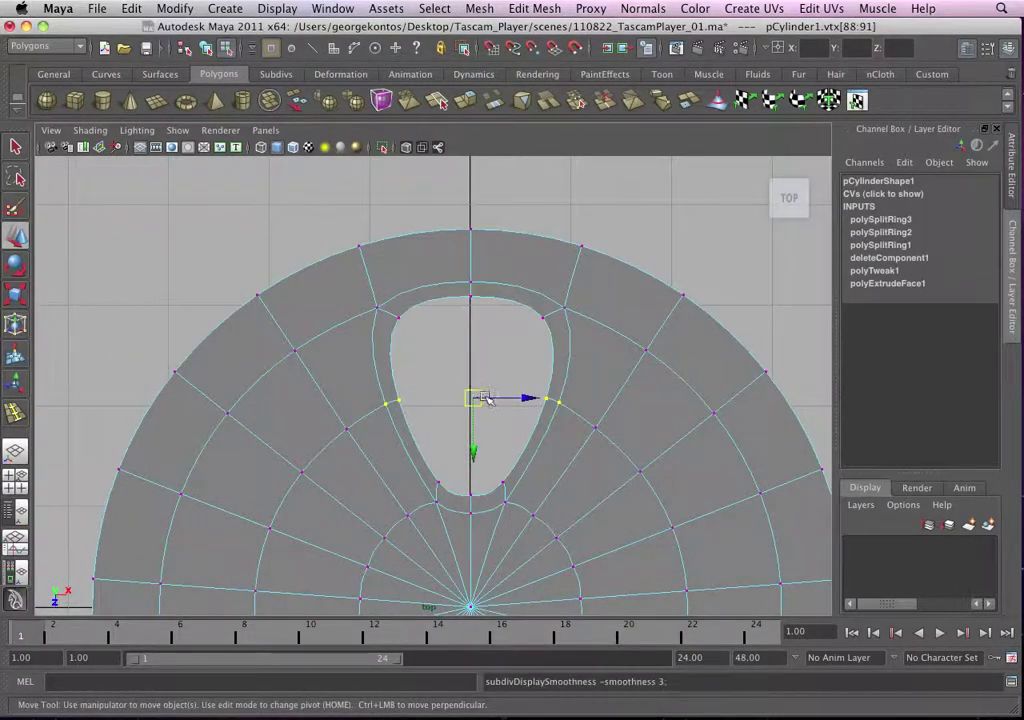
click(478, 399)
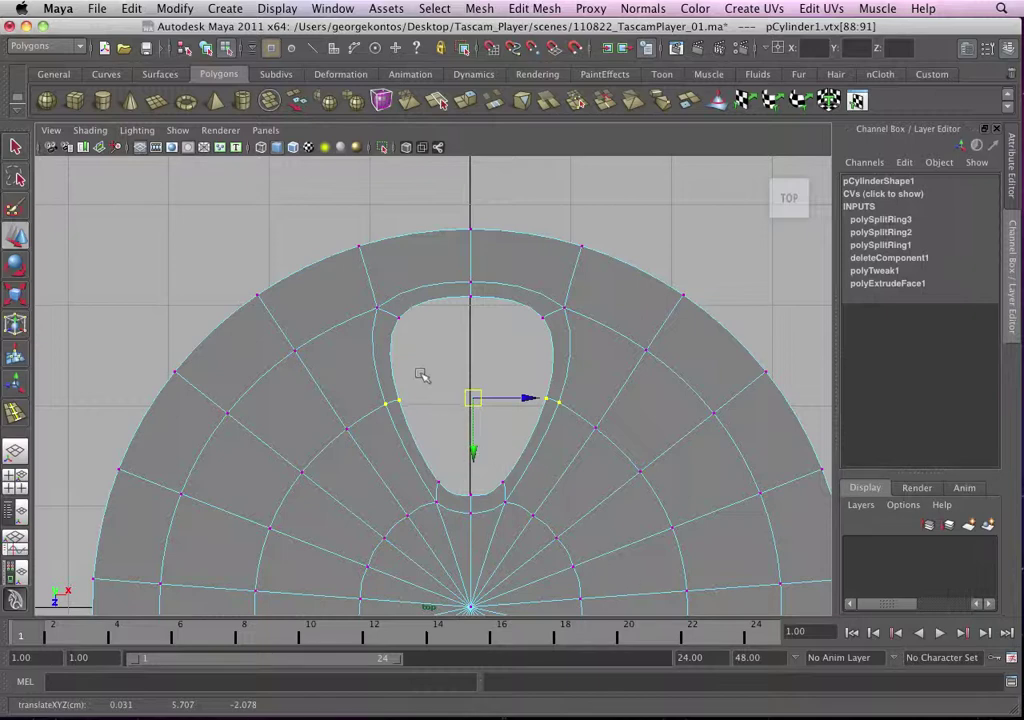
Step: Try to shift the inner mid-side vertex on the upper opening's left edge outward, comparing the smoothed and unsmoothed mesh
click(389, 402)
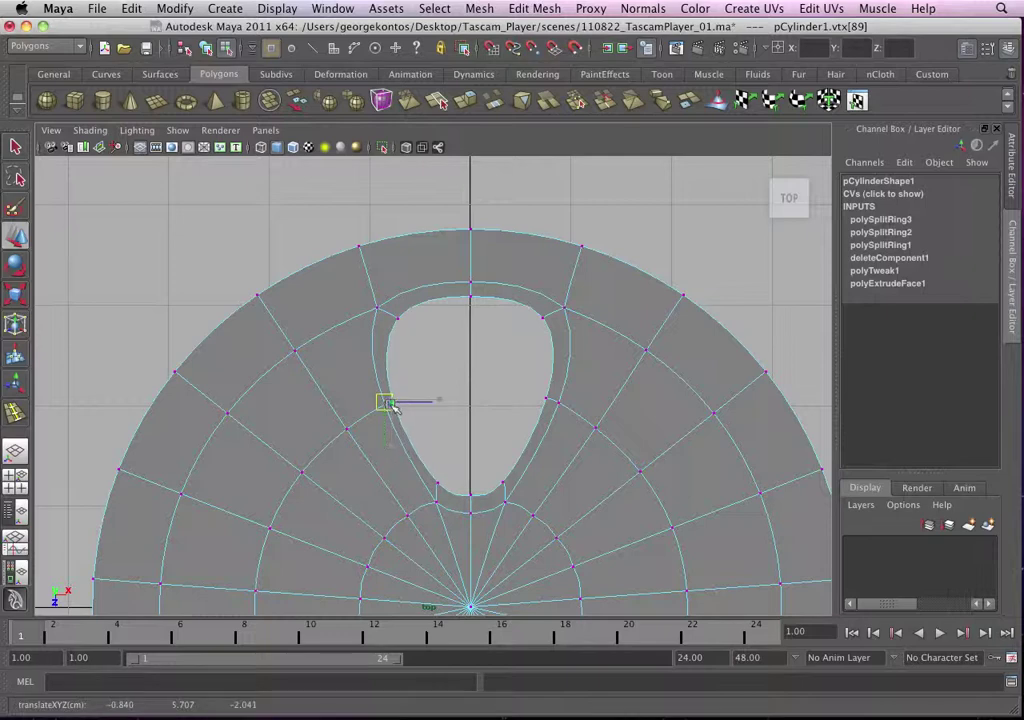
drag(392, 405, 388, 404)
key(1)
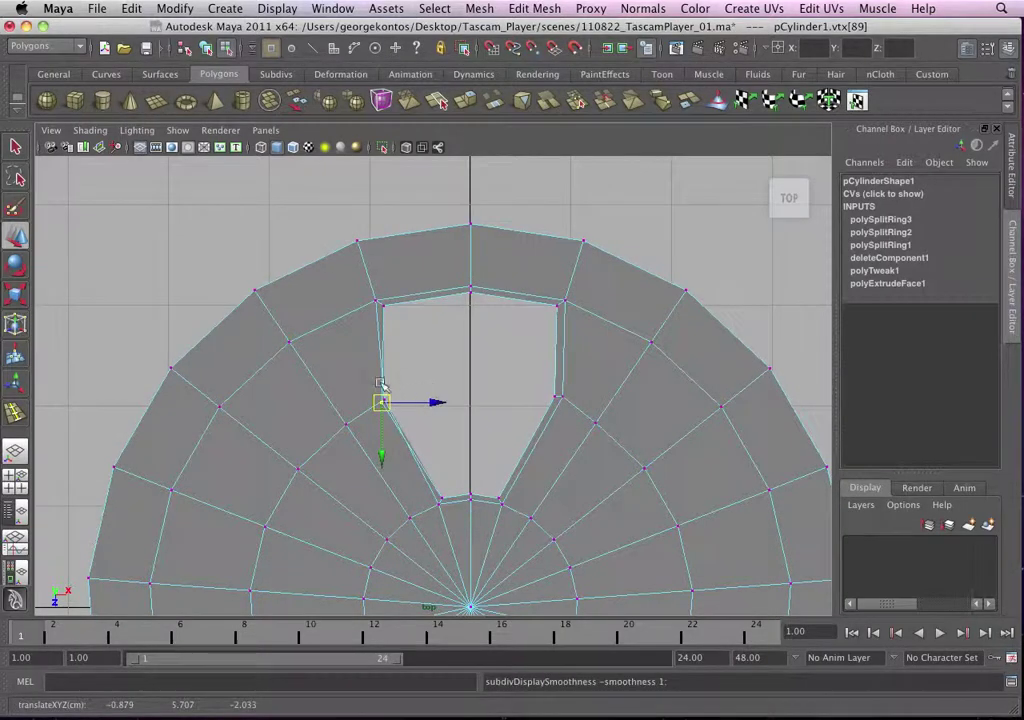
scroll(381, 383, up, 10)
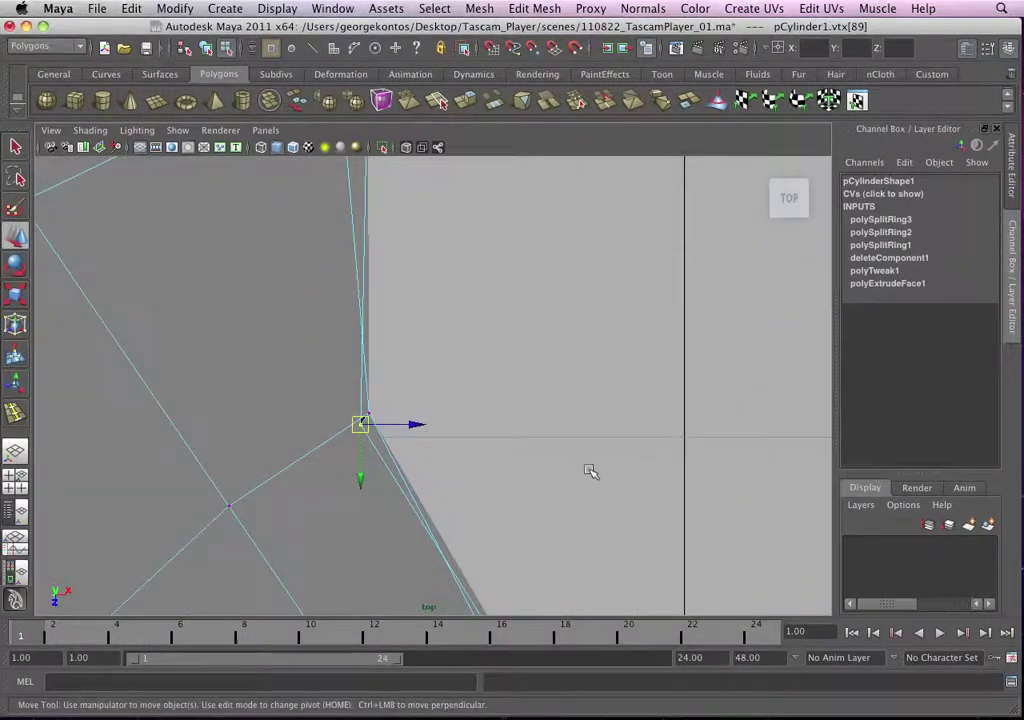
key(3)
key(1)
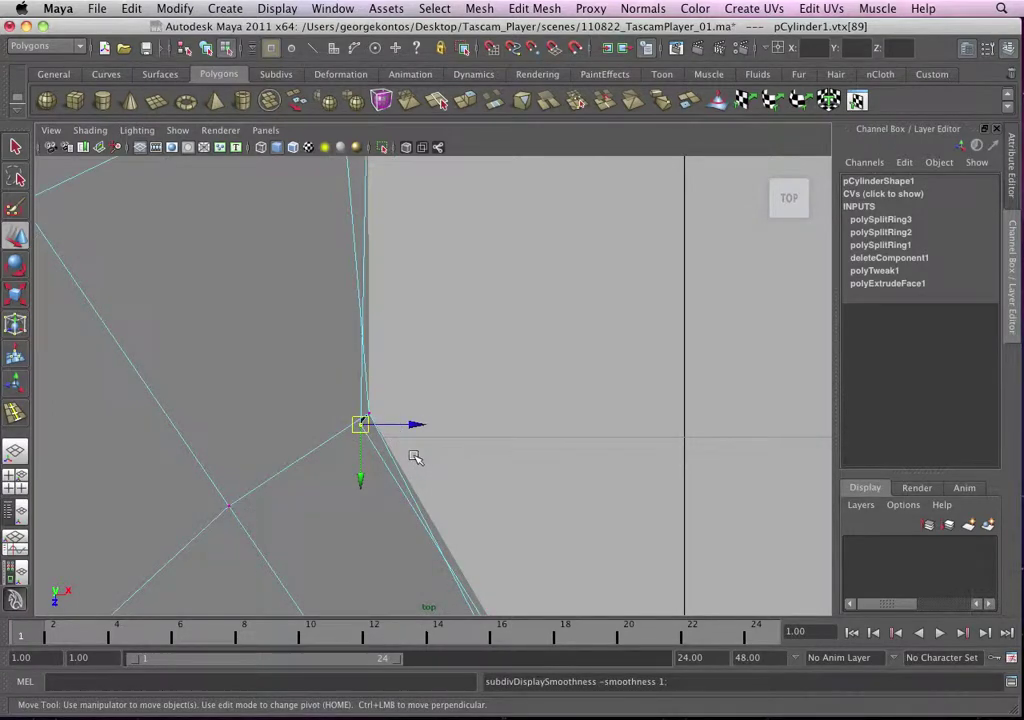
key(3)
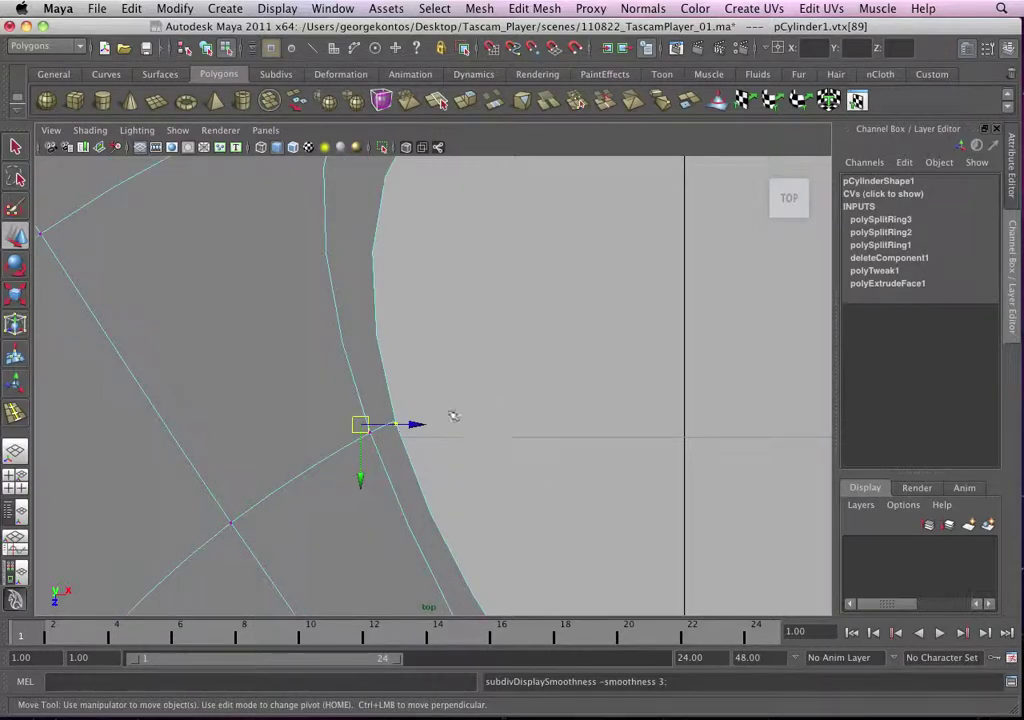
mouse_move(519, 427)
alt+right_down()
mouse_move(457, 425)
mouse_move(520, 427)
alt+right_up()
alt+right_drag(420, 392, 389, 388)
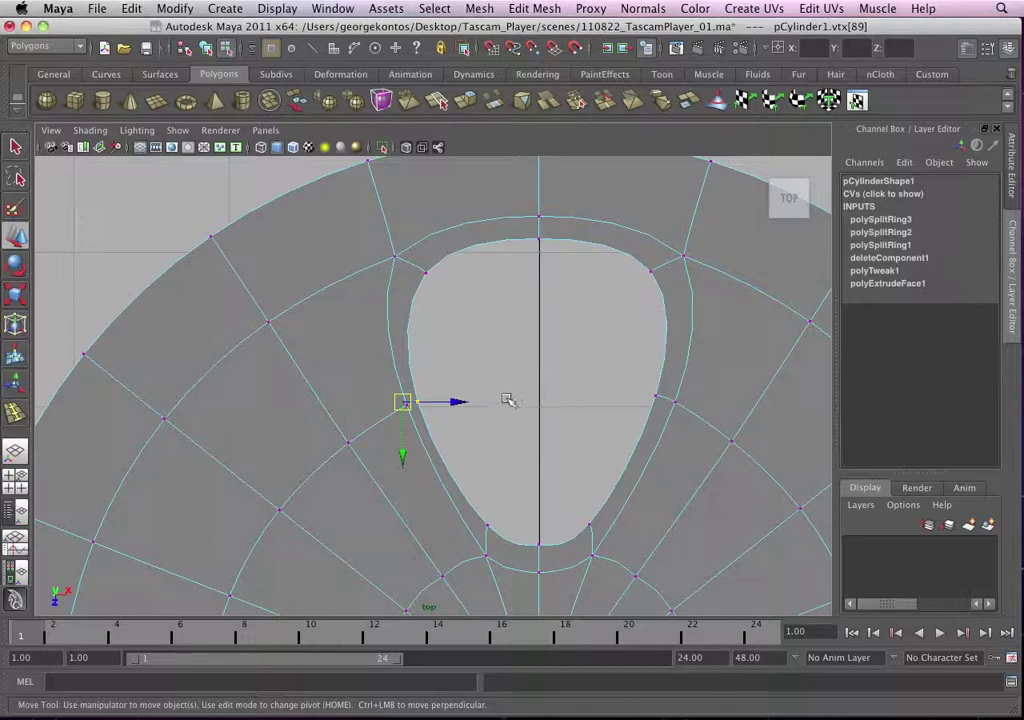
Step: Return to the unsmoothed mesh and undo the last move of the left inner mid-side vertex
key(1)
key(z)
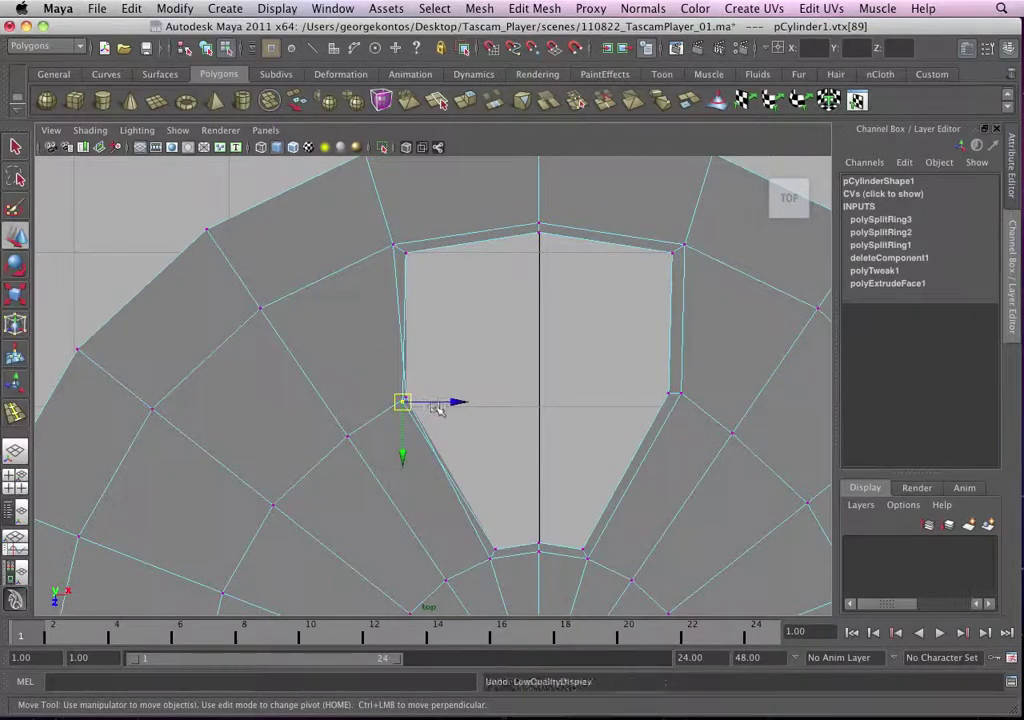
key(z)
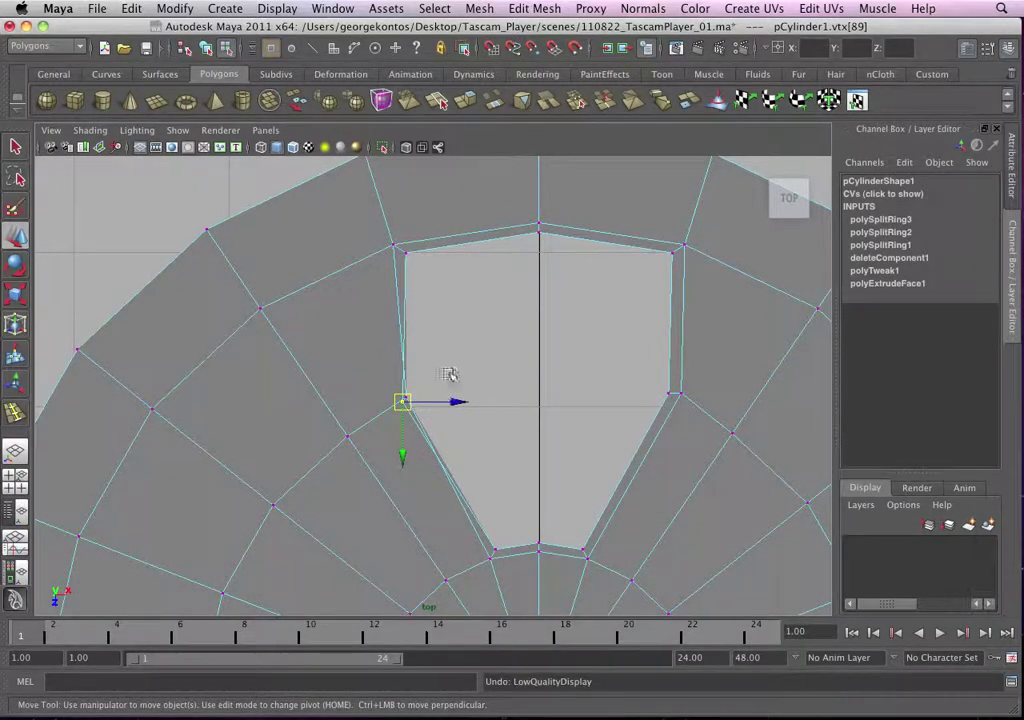
drag(416, 400, 433, 395)
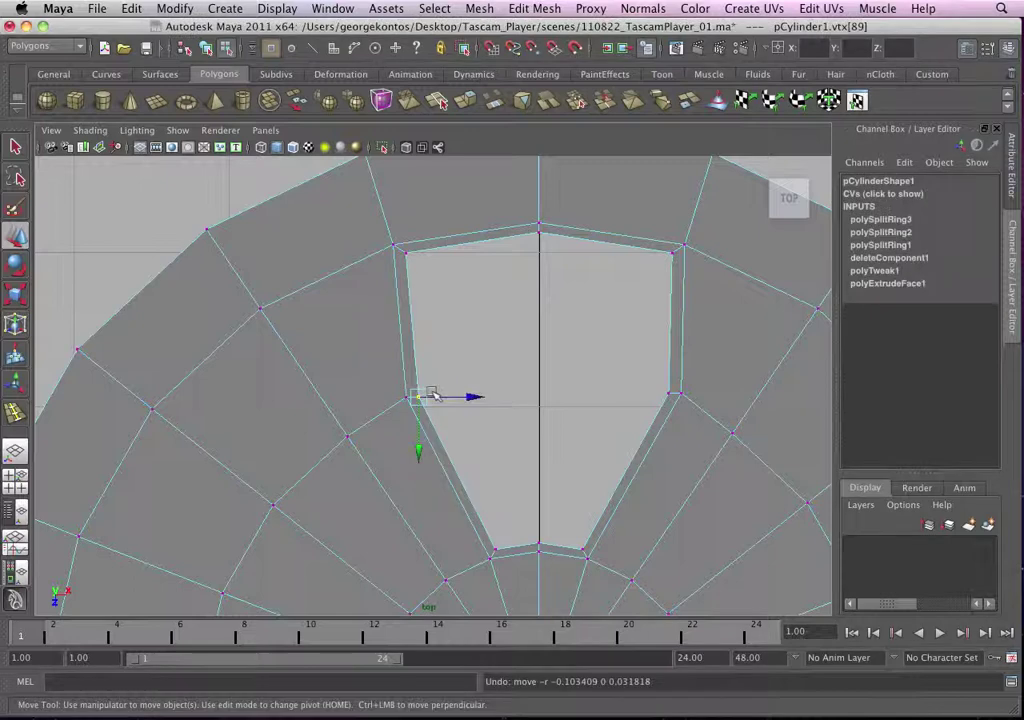
Step: Deselect the vertex and examine the border width around the upper opening's left mid-side vertices
click(505, 377)
alt+right_drag(535, 395, 460, 345)
alt+middle_drag(487, 352, 491, 323)
alt+right_drag(491, 323, 729, 539)
alt+right_drag(505, 357, 578, 417)
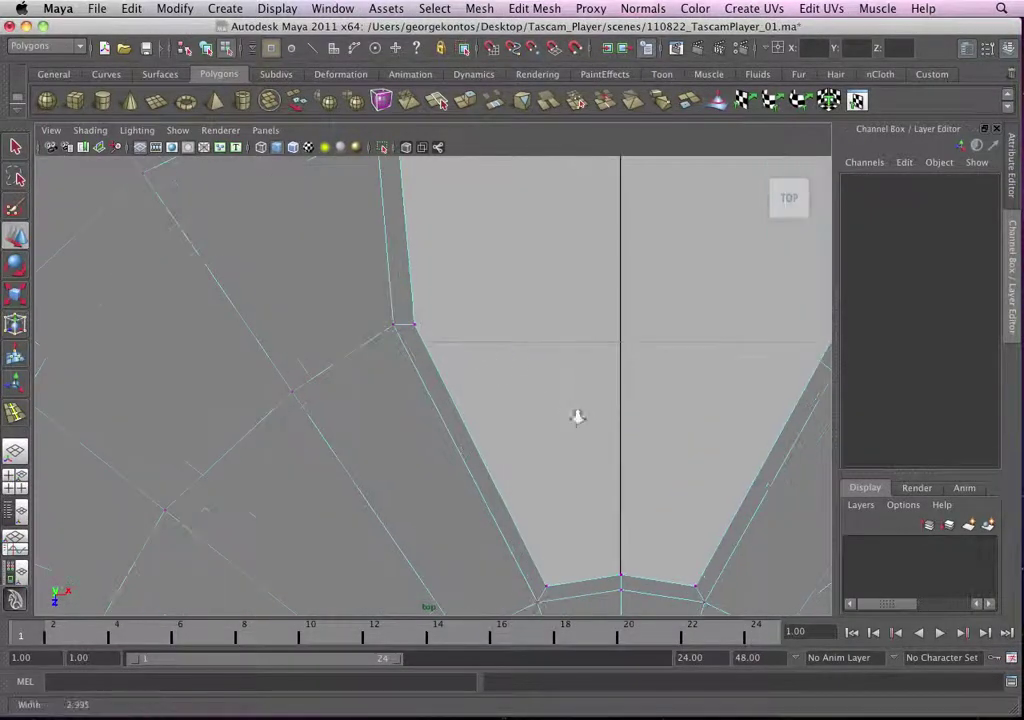
alt+right_drag(519, 325, 432, 405)
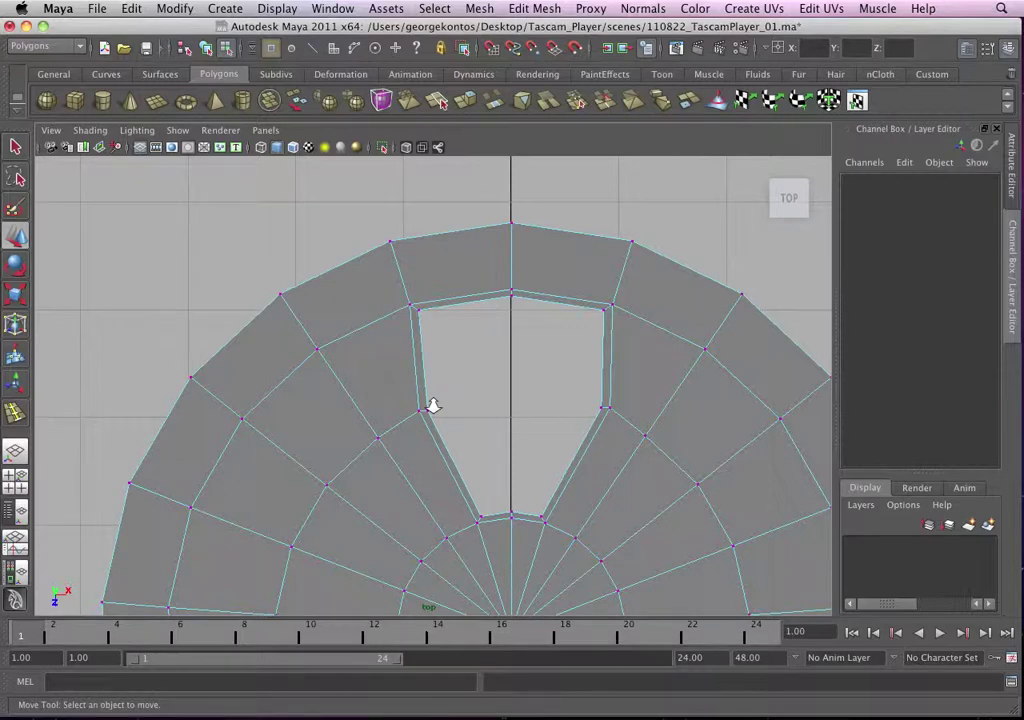
alt+right_drag(473, 403, 540, 420)
alt+middle_drag(523, 416, 531, 388)
alt+right_drag(450, 400, 510, 437)
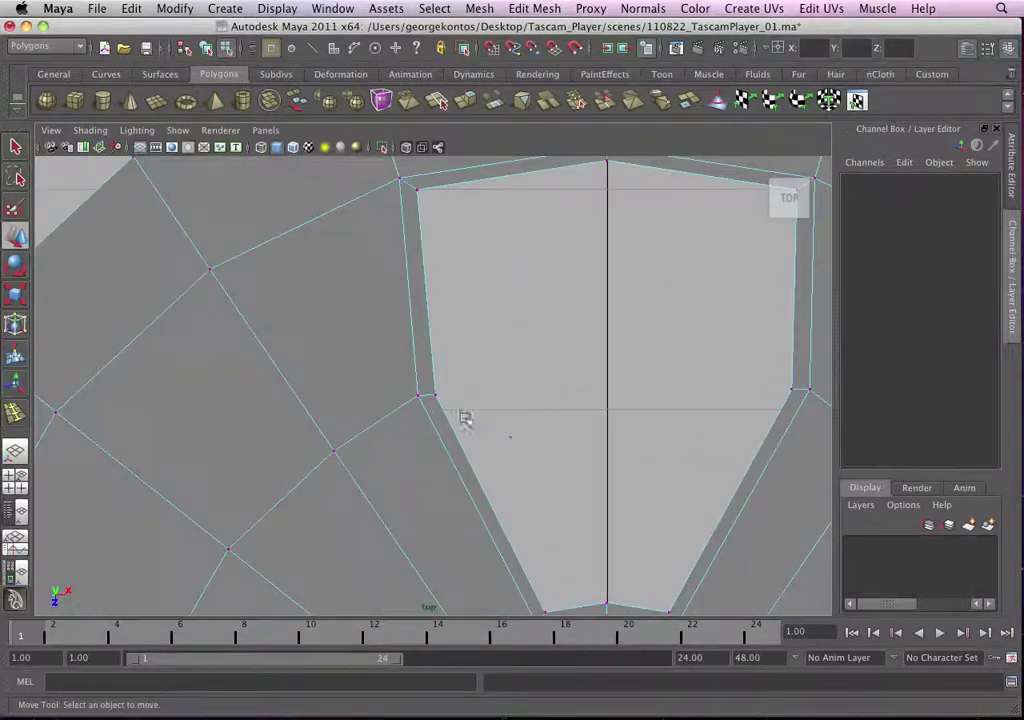
alt+right_drag(270, 521, 256, 539)
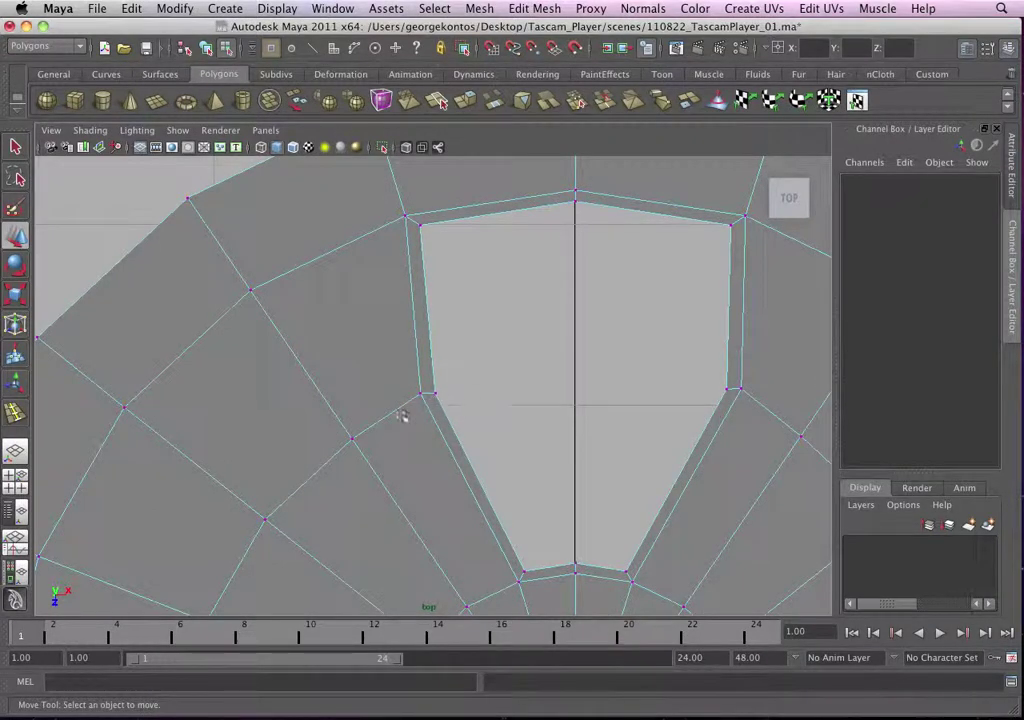
Step: Move the inner mid-side vertex on the upper opening's left edge slightly toward the rim to even out the border
alt+right_drag(546, 392, 606, 444)
mouse_move(426, 387)
mouse_down()
mouse_move(470, 420)
mouse_move(439, 392)
mouse_up()
key(z)
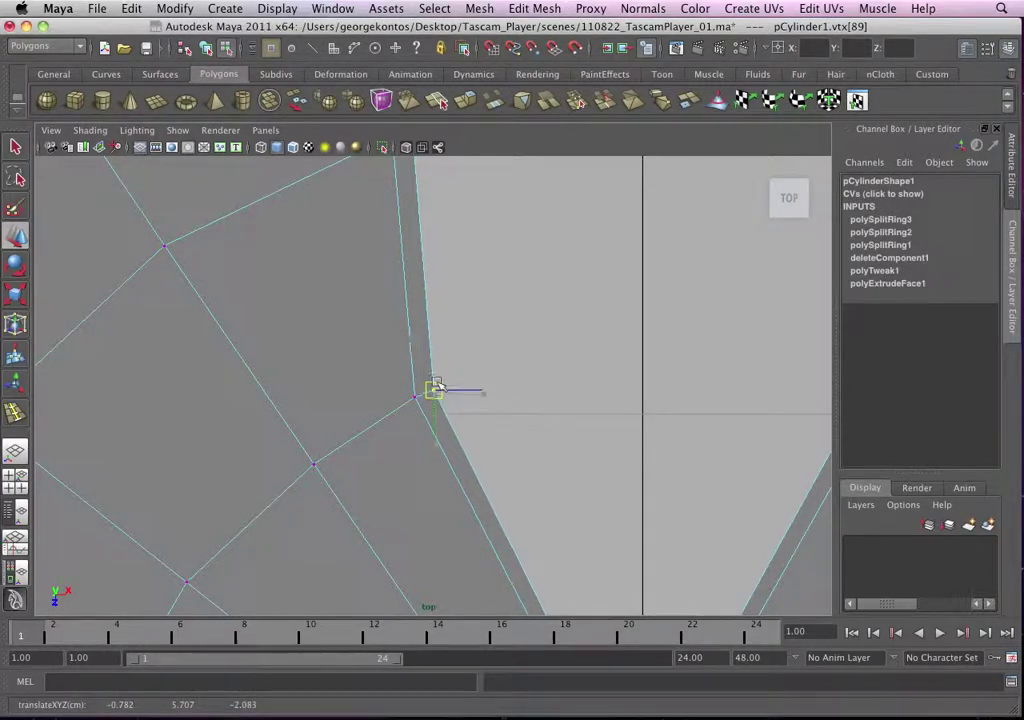
Step: Move the matching inner mid-side vertex on the upper opening's right edge slightly toward the rim
alt+right_drag(580, 400, 505, 384)
alt+middle_drag(620, 400, 446, 415)
alt+right_drag(480, 420, 558, 455)
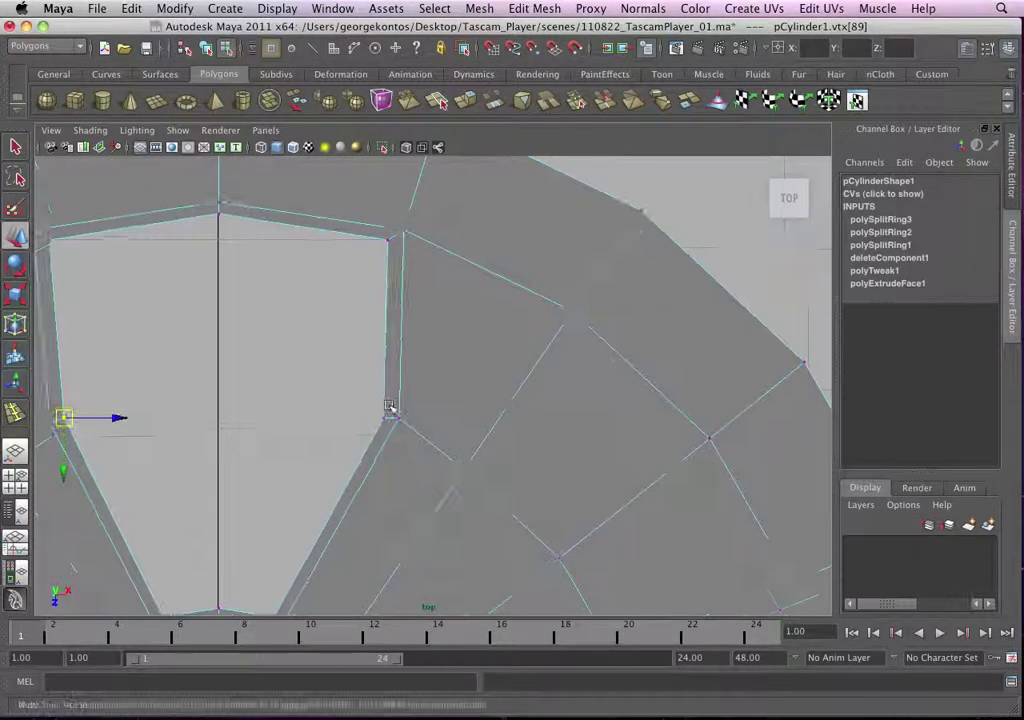
click(388, 415)
click(390, 418)
drag(389, 416, 391, 413)
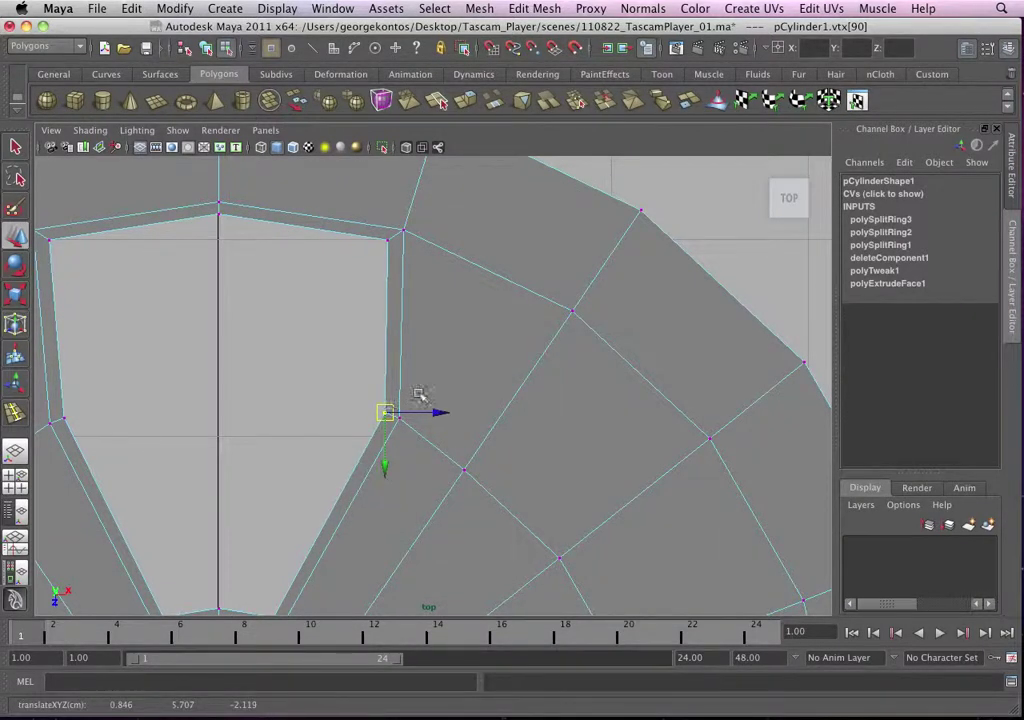
Step: Nudge the inner mid-side vertices on the upper and lower edges of the lower-left opening to even out its border
alt+right_drag(590, 385, 491, 315)
alt+middle_drag(491, 330, 610, 190)
alt+right_drag(540, 450, 645, 525)
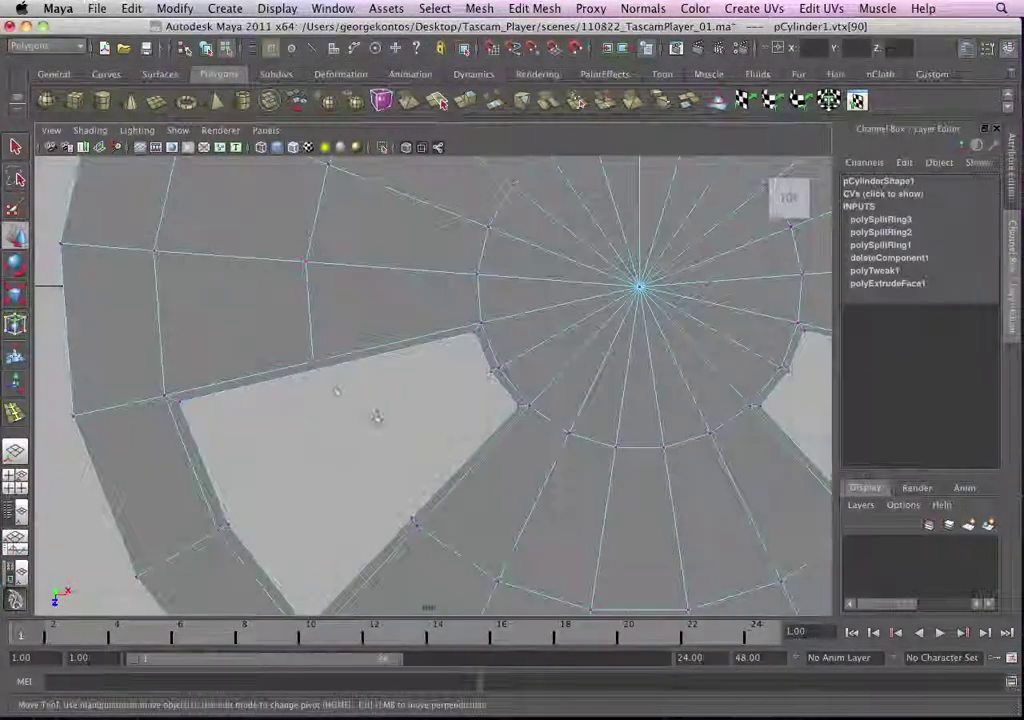
alt+right_drag(377, 416, 455, 512)
click(300, 417)
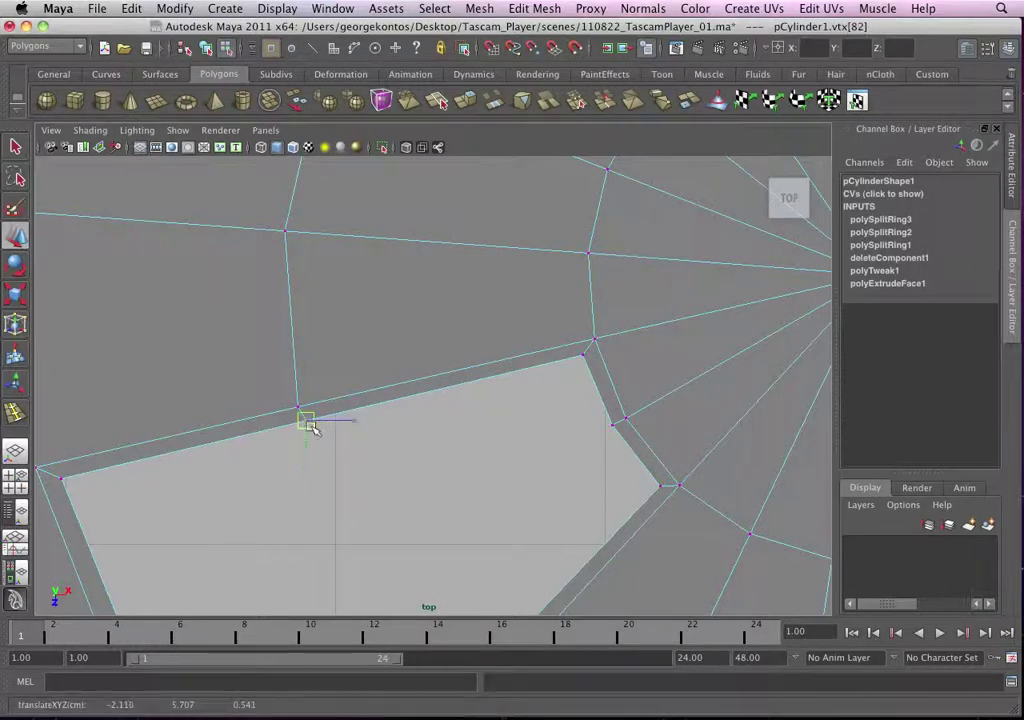
alt+right_drag(311, 432, 352, 420)
alt+middle_drag(354, 425, 338, 361)
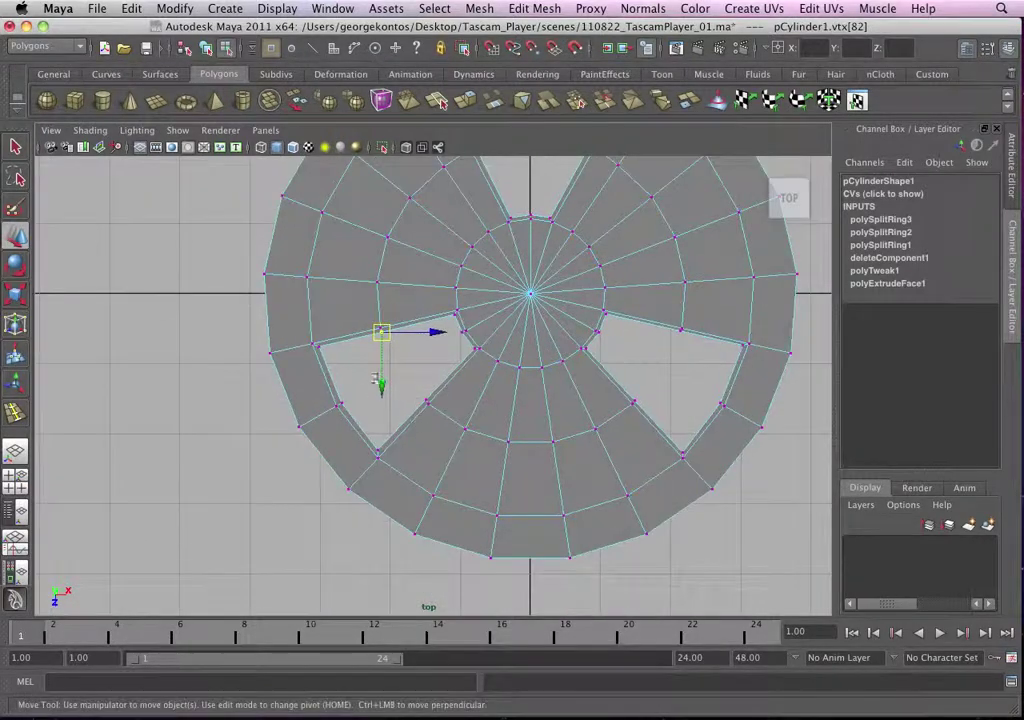
alt+right_drag(379, 381, 432, 407)
click(425, 403)
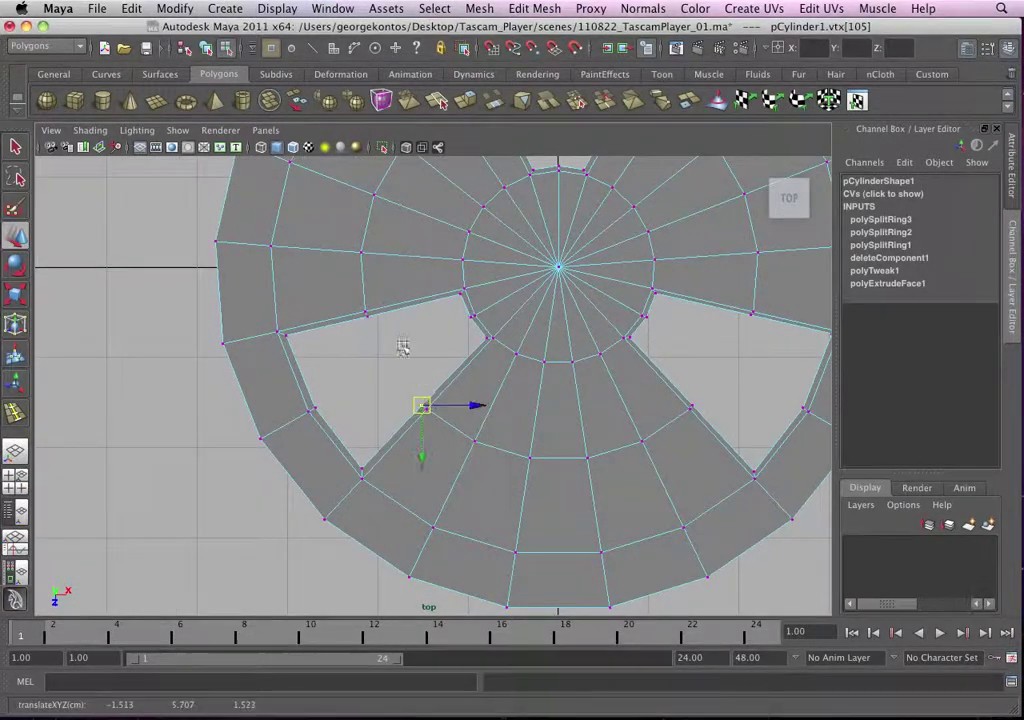
Step: Scale the two mid-side vertex pairs of the lower-left opening apart so that its long sides bow outward
drag(347, 299, 411, 357)
alt+right_drag(411, 357, 384, 384)
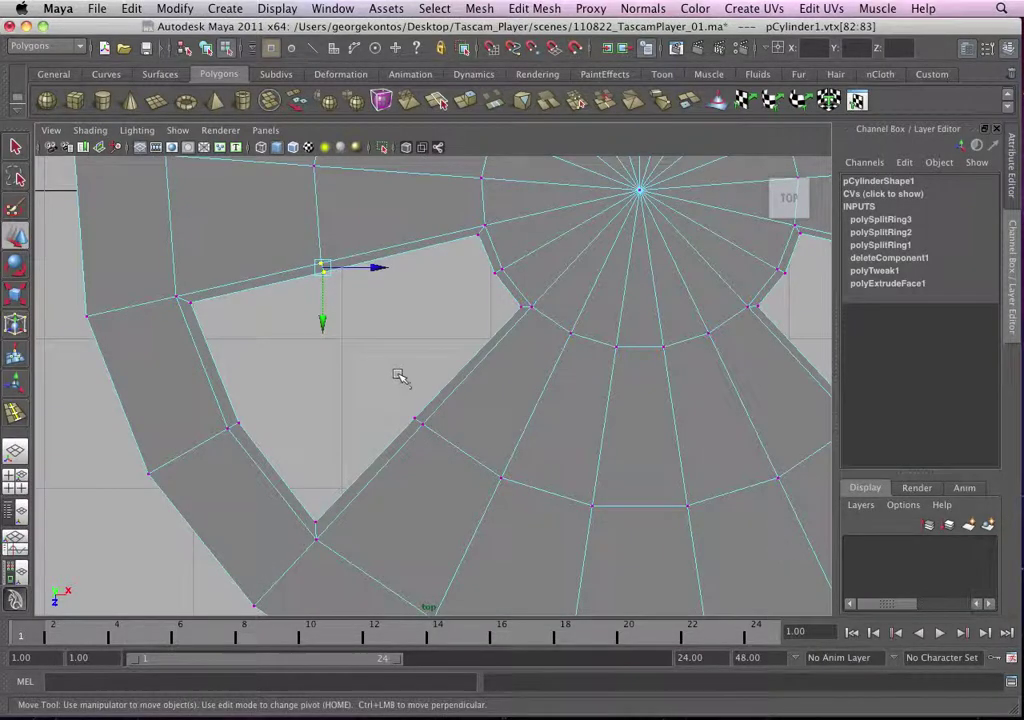
shift+drag(442, 436, 402, 402)
key(r)
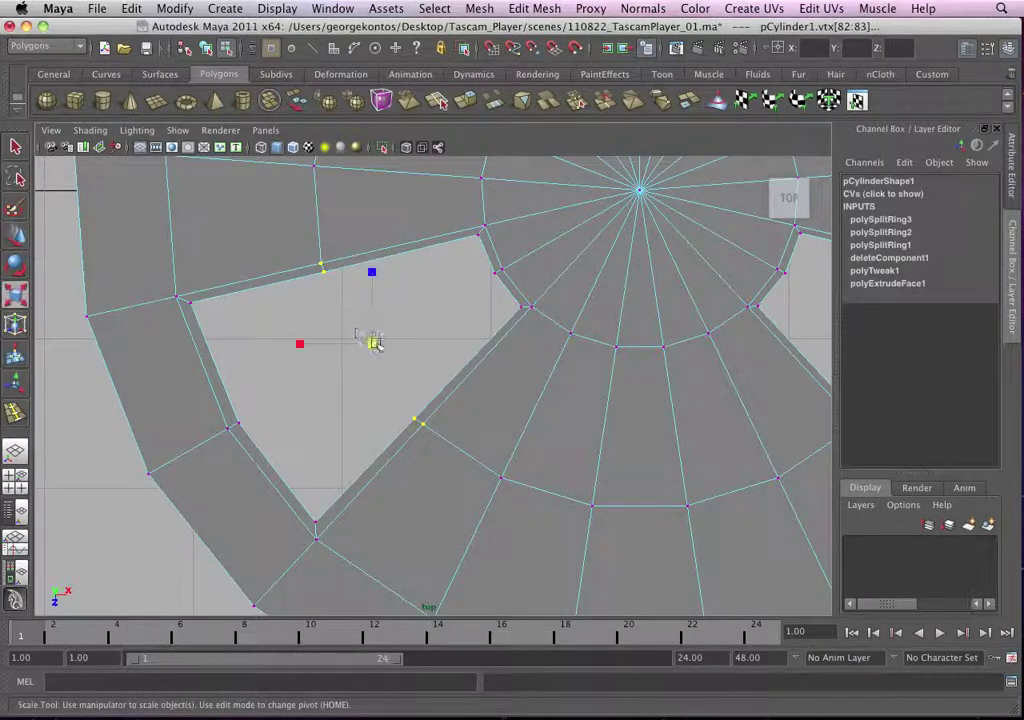
drag(372, 342, 391, 297)
Step: Move the lower-left opening's upper mid-side vertex pair slightly outward and adjust its lower pair
alt+middle_drag(386, 340, 400, 393)
click(327, 305)
key(w)
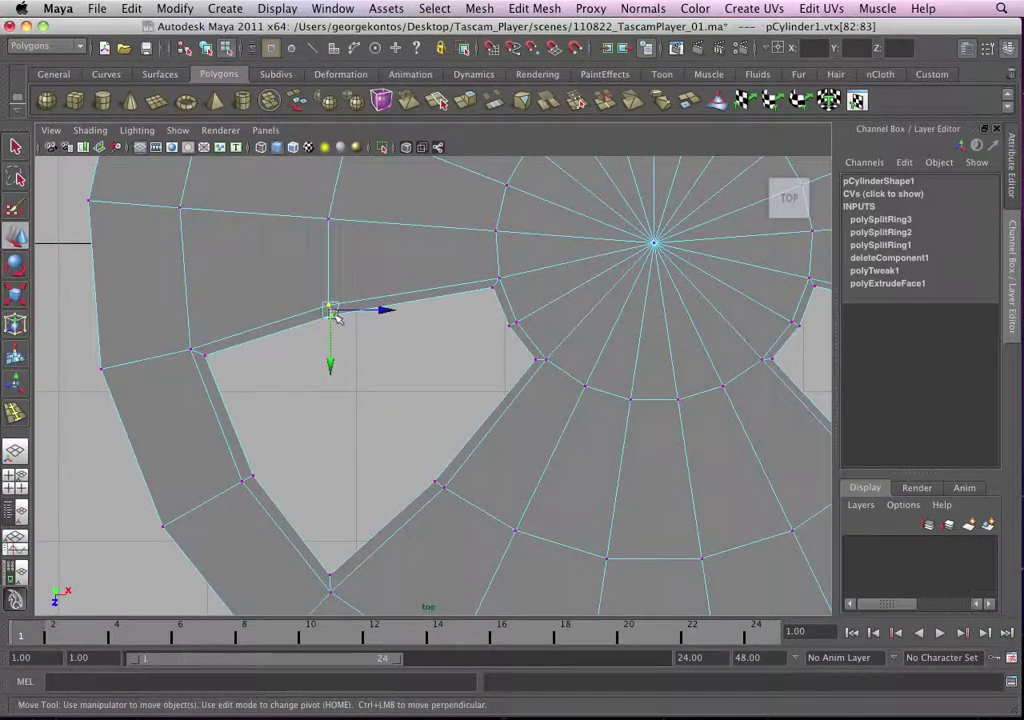
drag(335, 315, 333, 312)
click(411, 450)
click(441, 488)
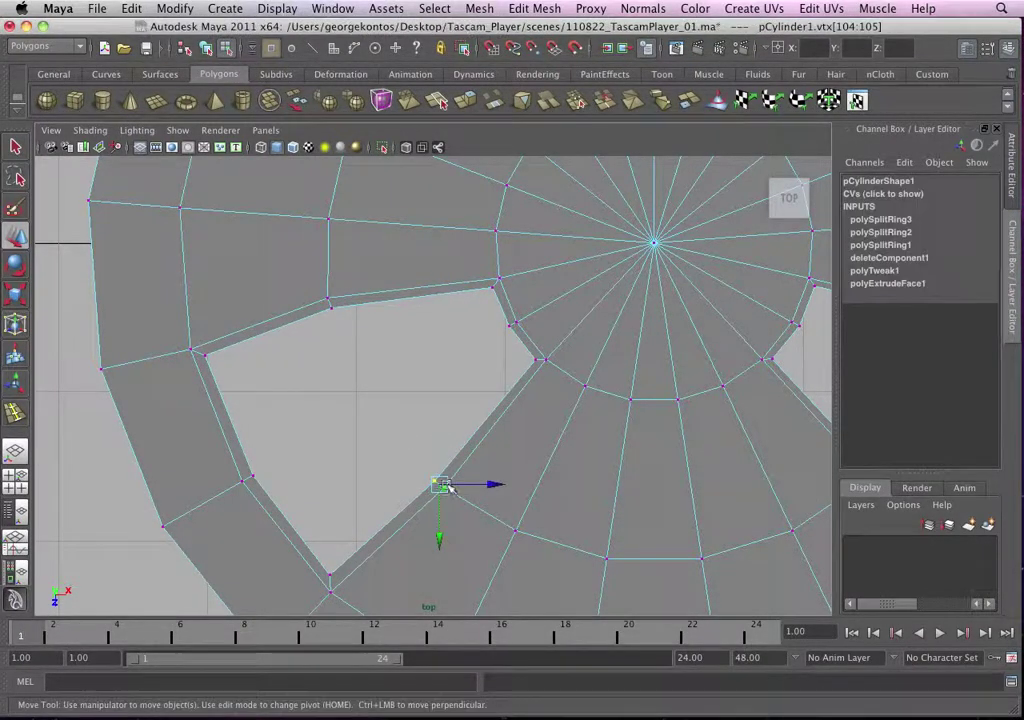
Step: Move the upper and lower mid-side vertex pairs of the lower-right opening outward to match the lower-left opening
alt+right_drag(472, 430, 379, 370)
alt+middle_drag(407, 434, 321, 472)
drag(565, 429, 530, 388)
alt+right_drag(560, 425, 645, 464)
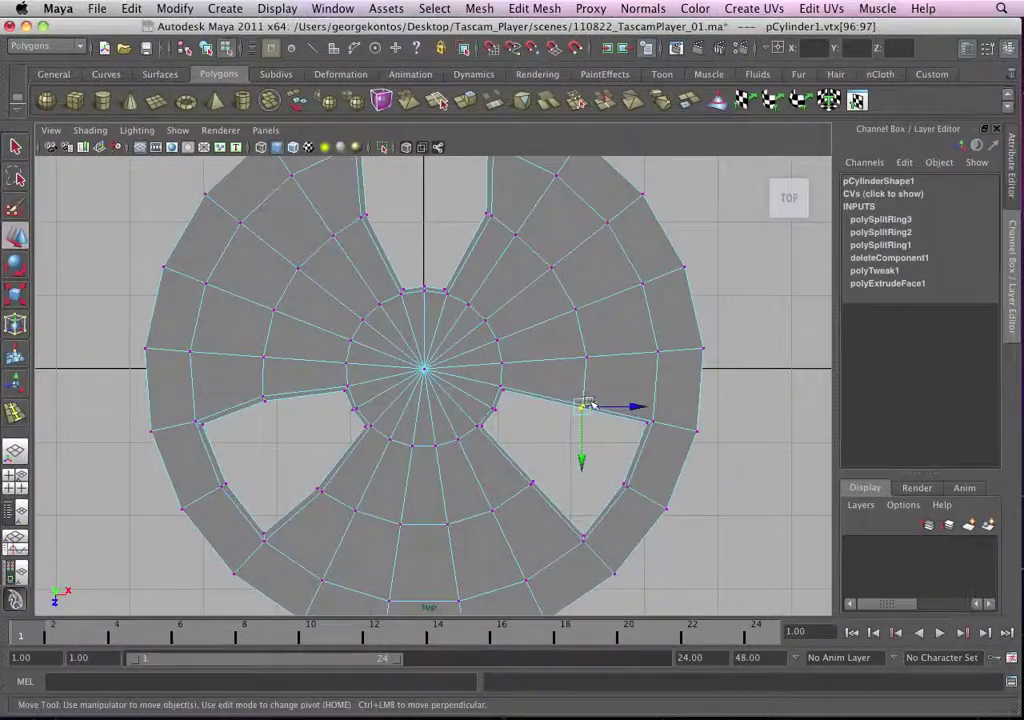
drag(591, 404, 595, 396)
drag(523, 463, 545, 492)
drag(540, 485, 534, 491)
Step: Fine-tune both mid-side vertex pairs of the lower-right opening and the lower pair of the lower-left opening for symmetry
alt+right_drag(534, 493, 577, 418)
click(567, 393)
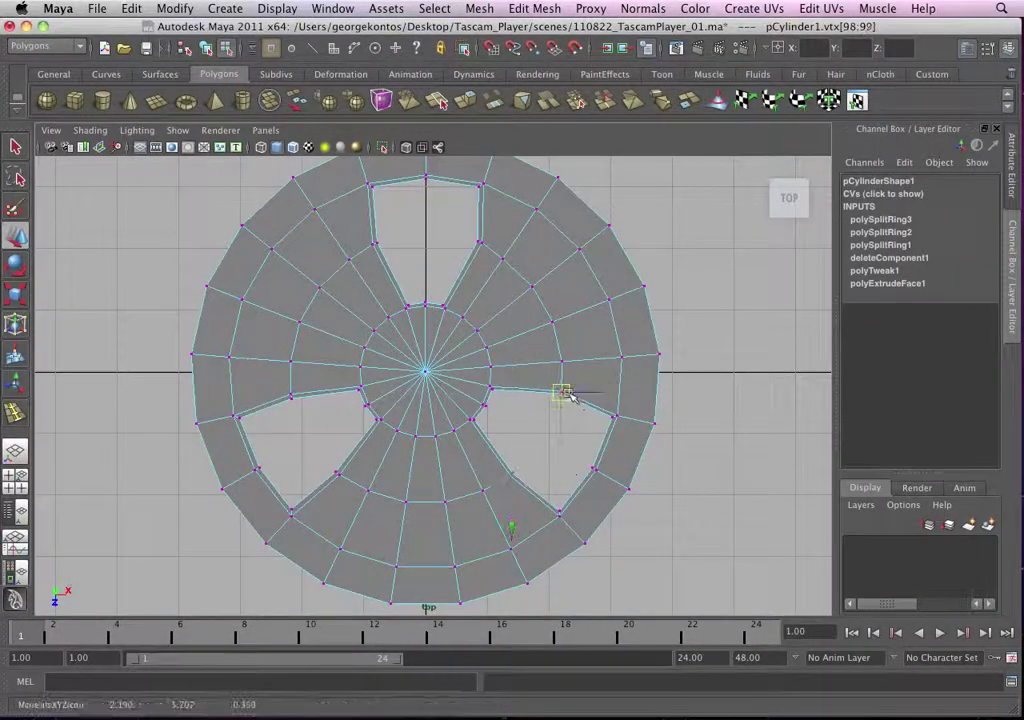
drag(533, 460, 516, 481)
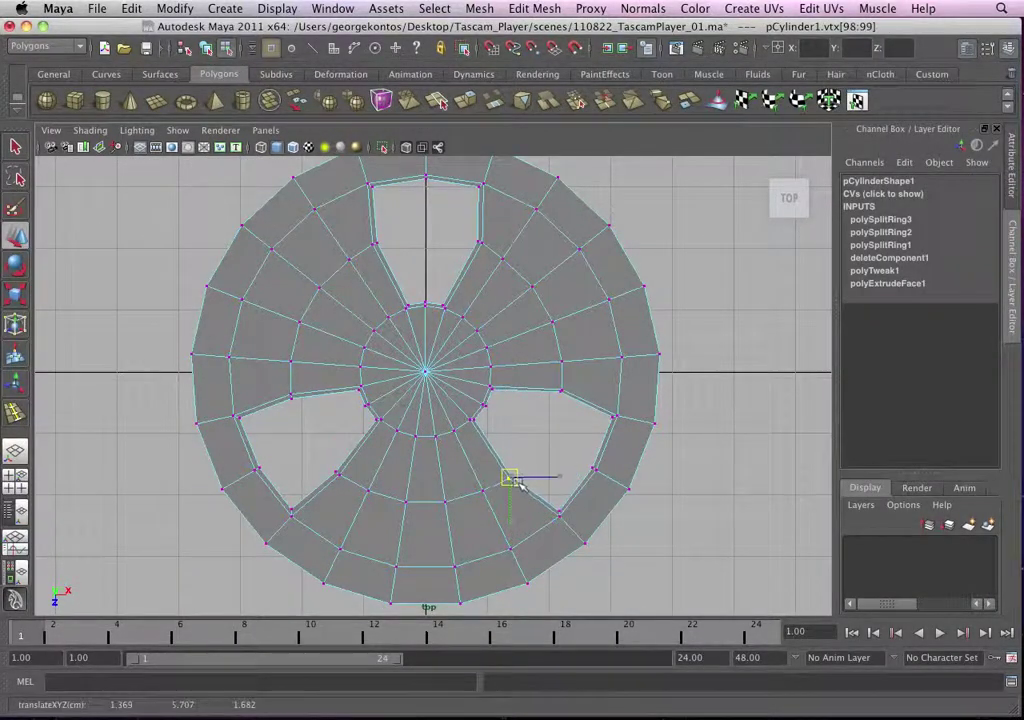
drag(327, 455, 345, 481)
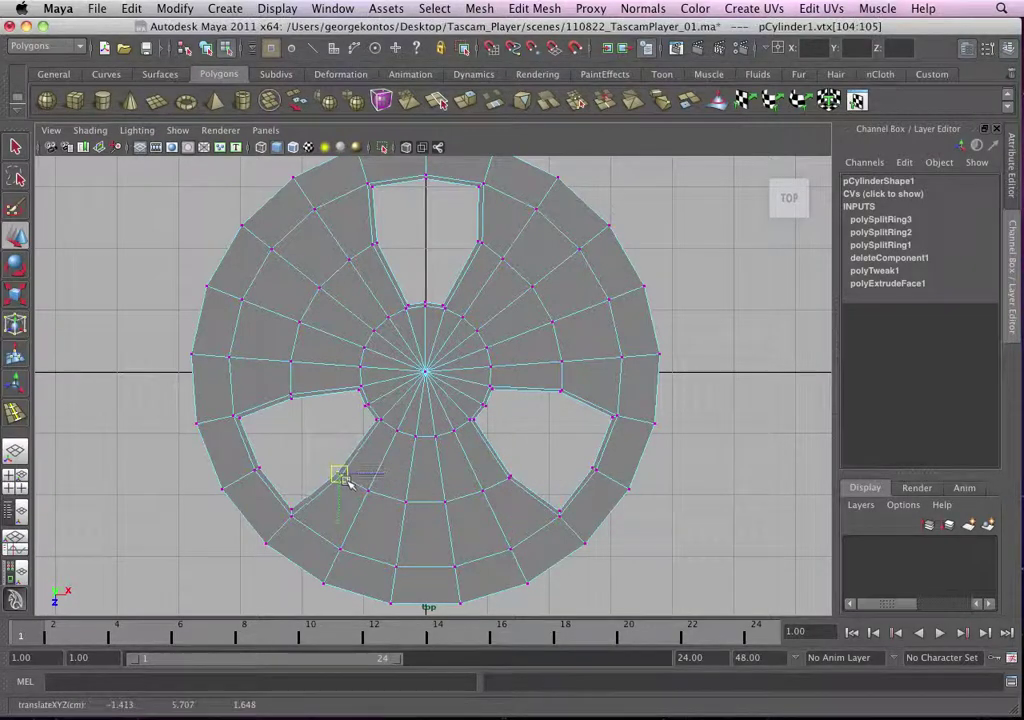